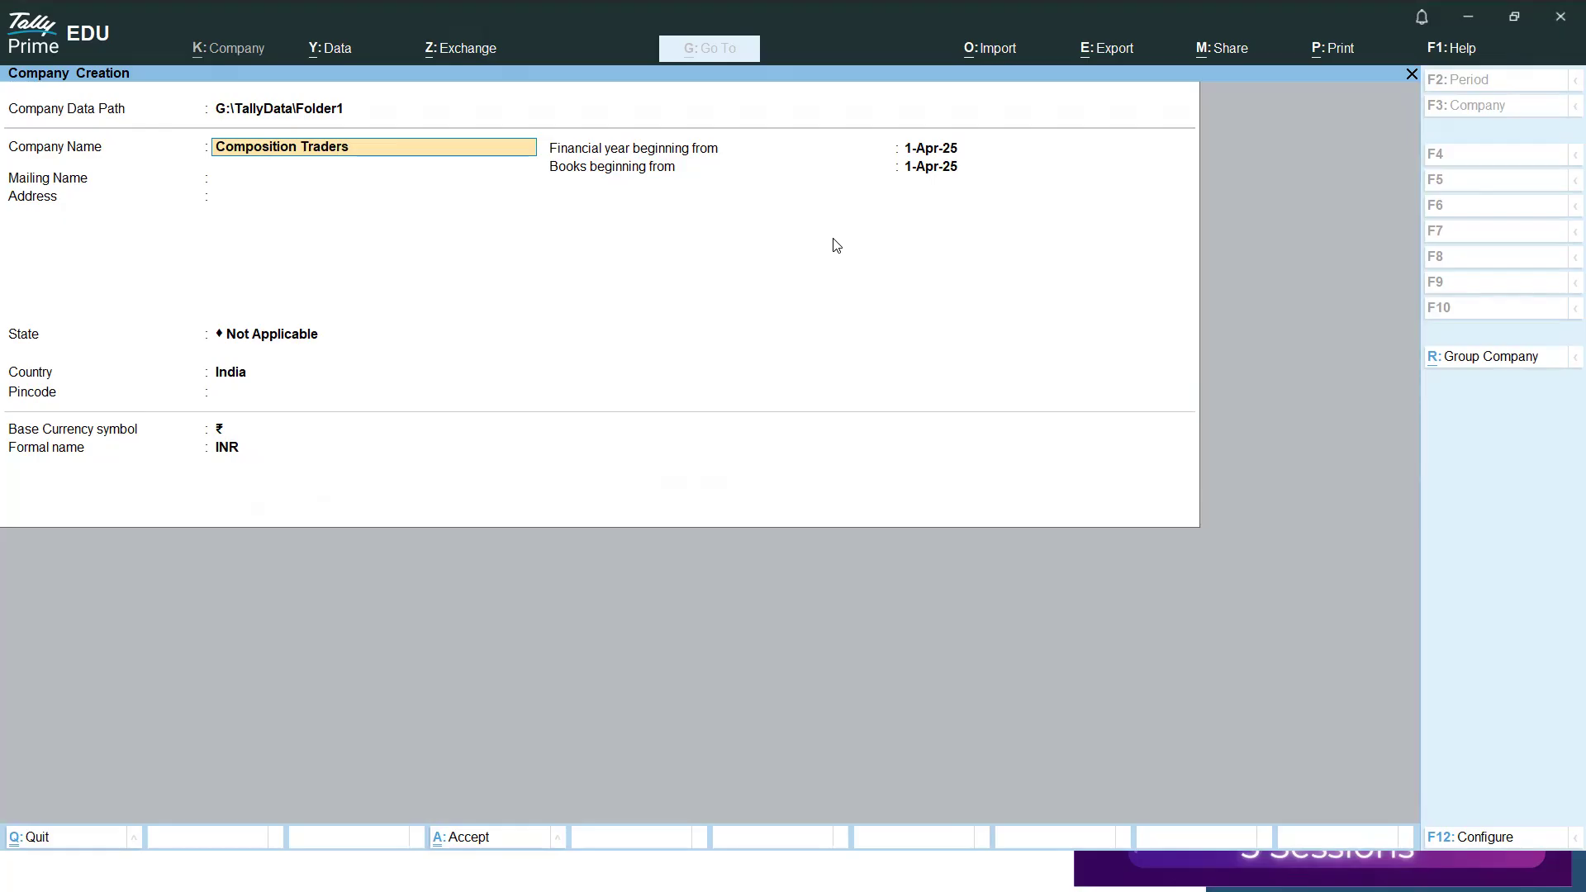
# Create the company Composition Traders in Tamil Nadu, India, with the financial year and books beginning 1-Apr-25.
pyautogui.press('Return')
pyautogui.press('Return')
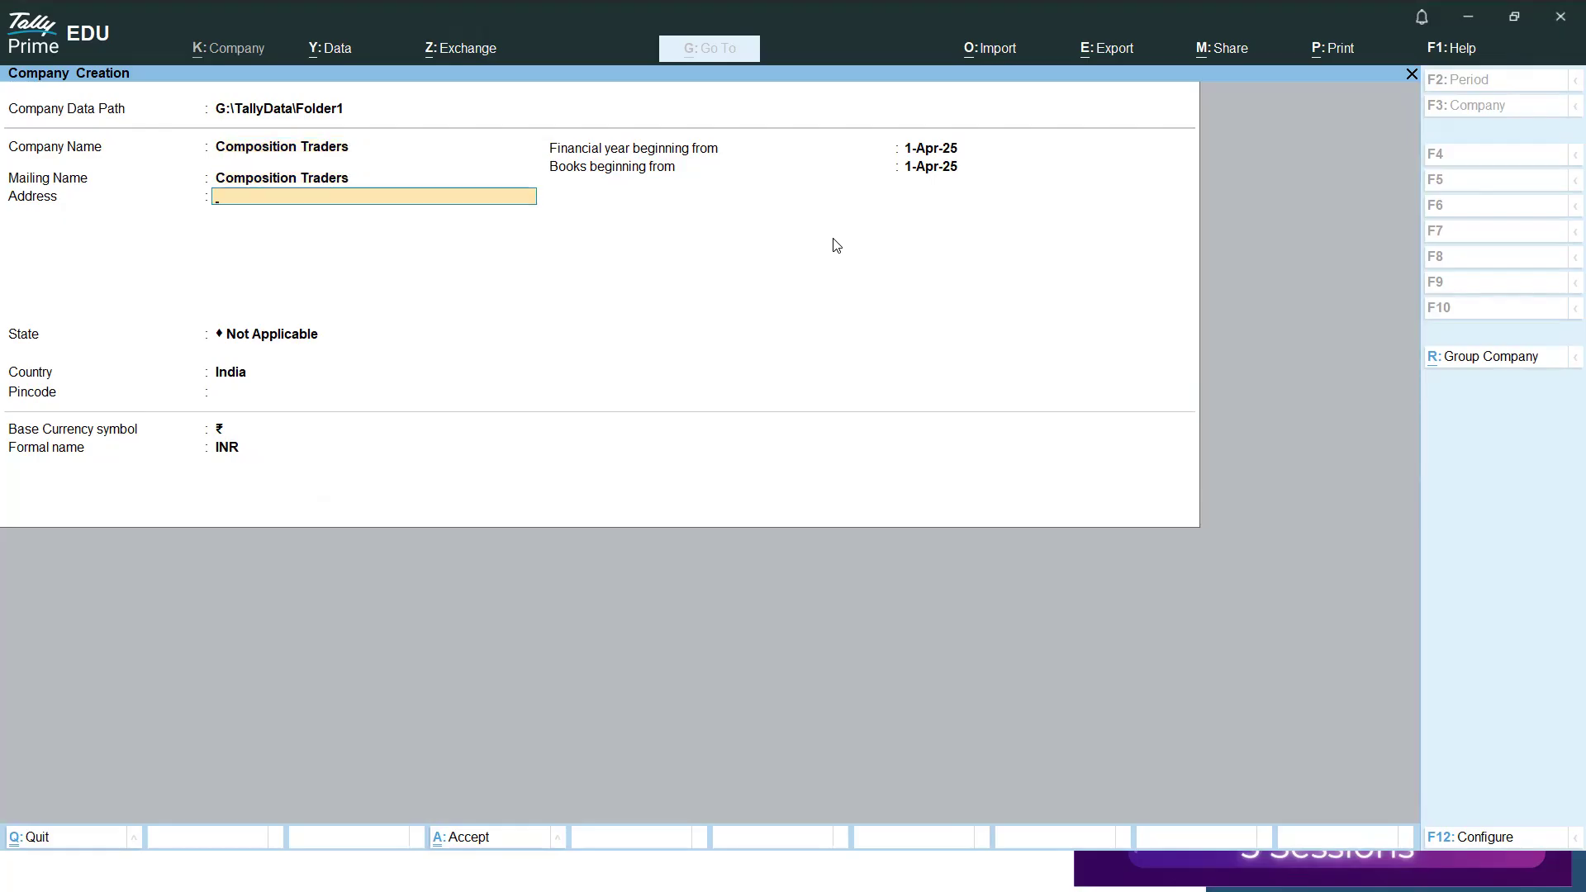
pyautogui.press('Return')
pyautogui.write('Ta')
pyautogui.press('Return')
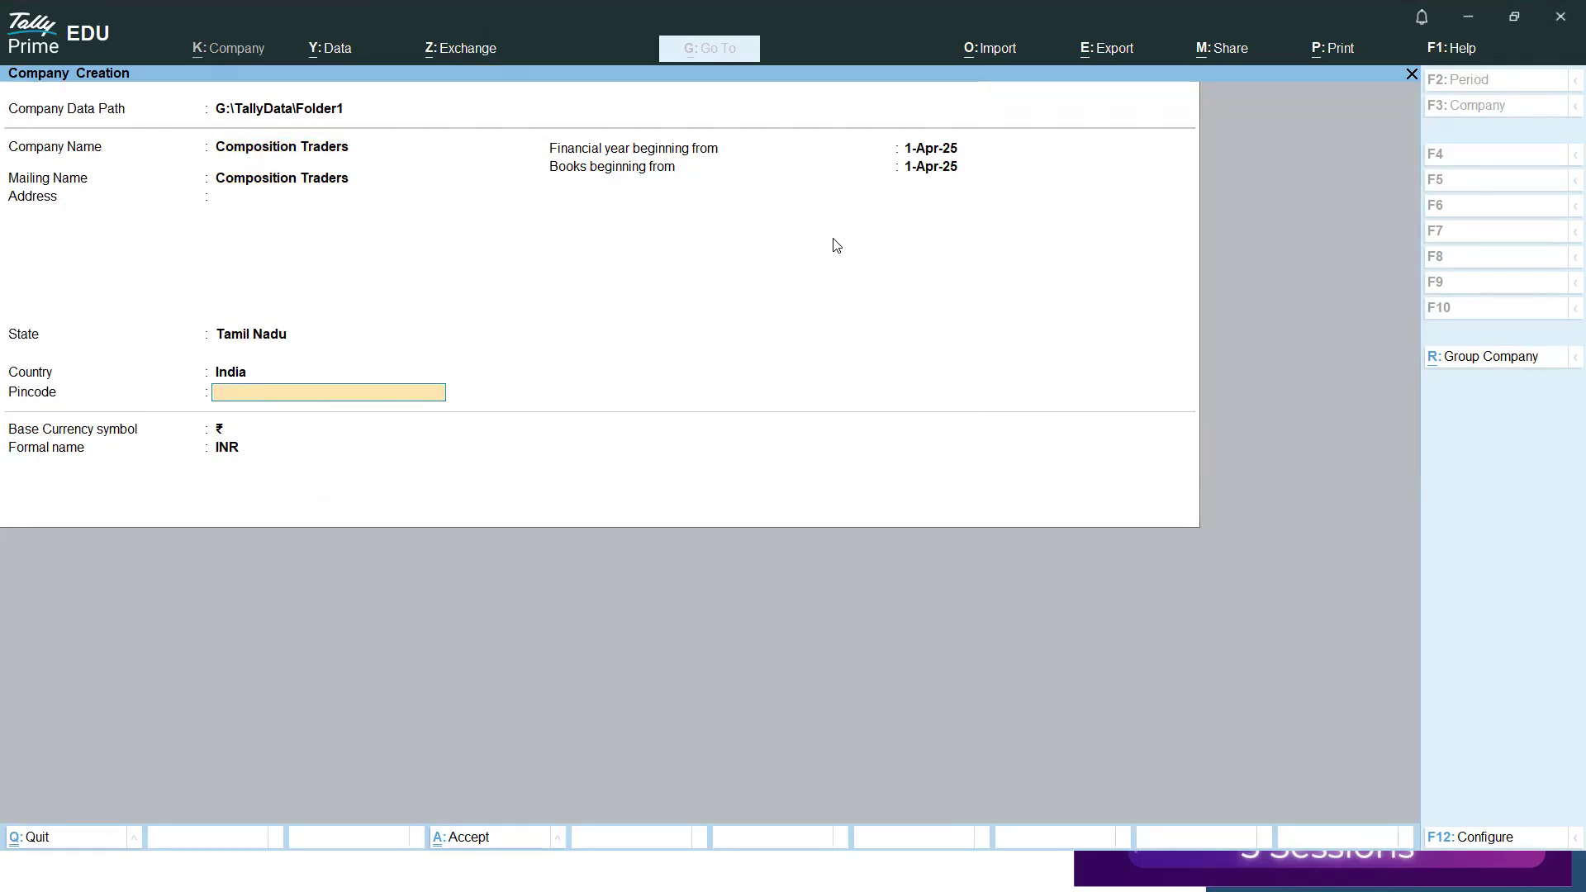
pyautogui.press('Return')
pyautogui.press('Return')
pyautogui.press('Return')
pyautogui.press('Return')
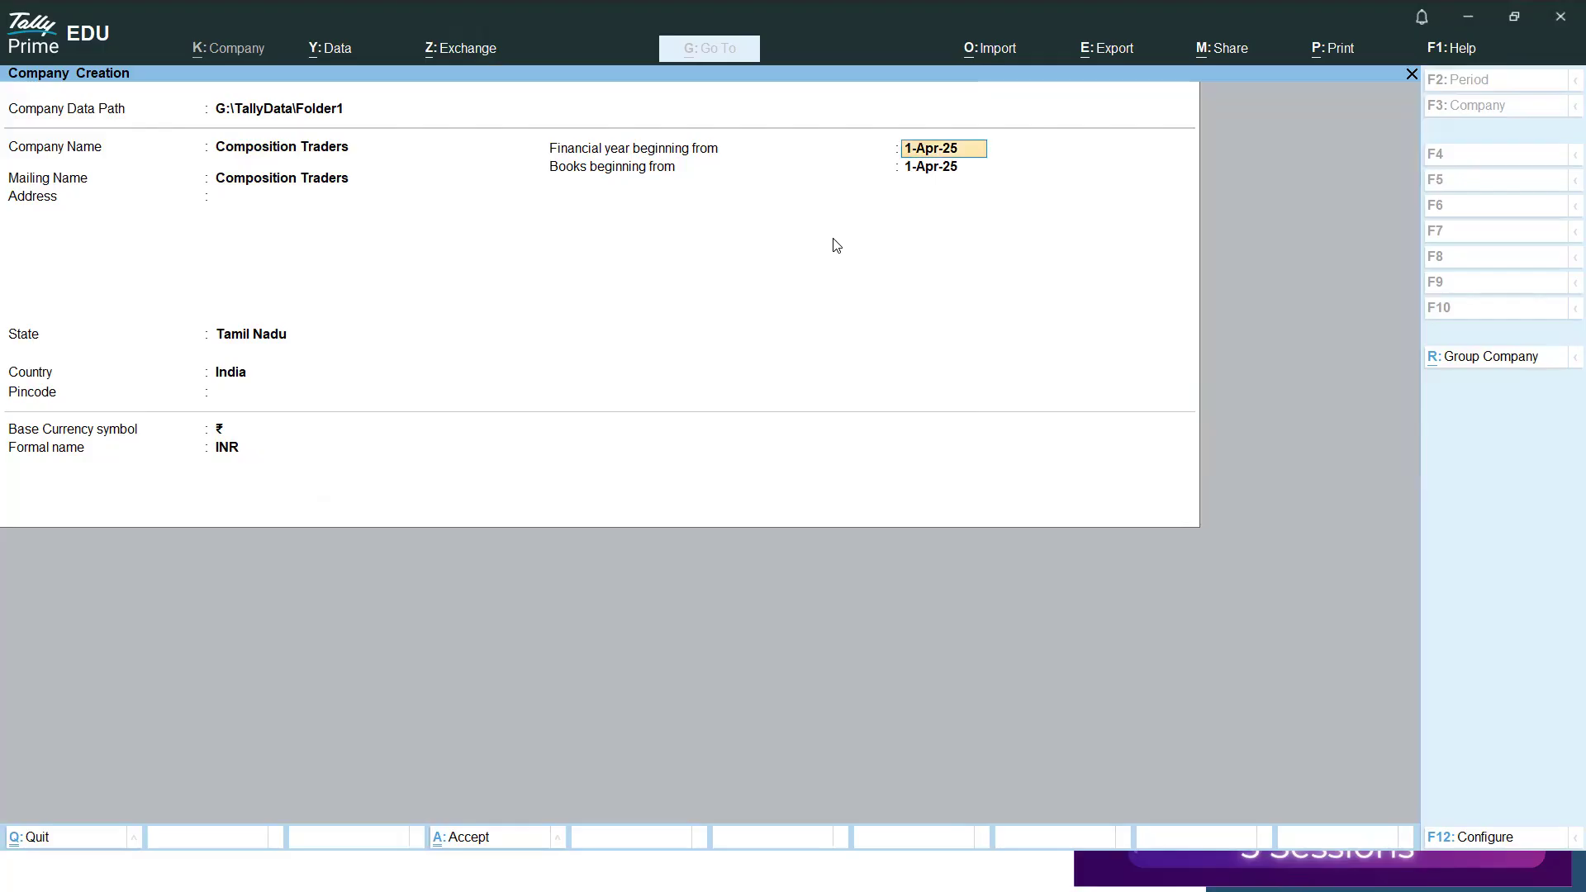
pyautogui.press('Return')
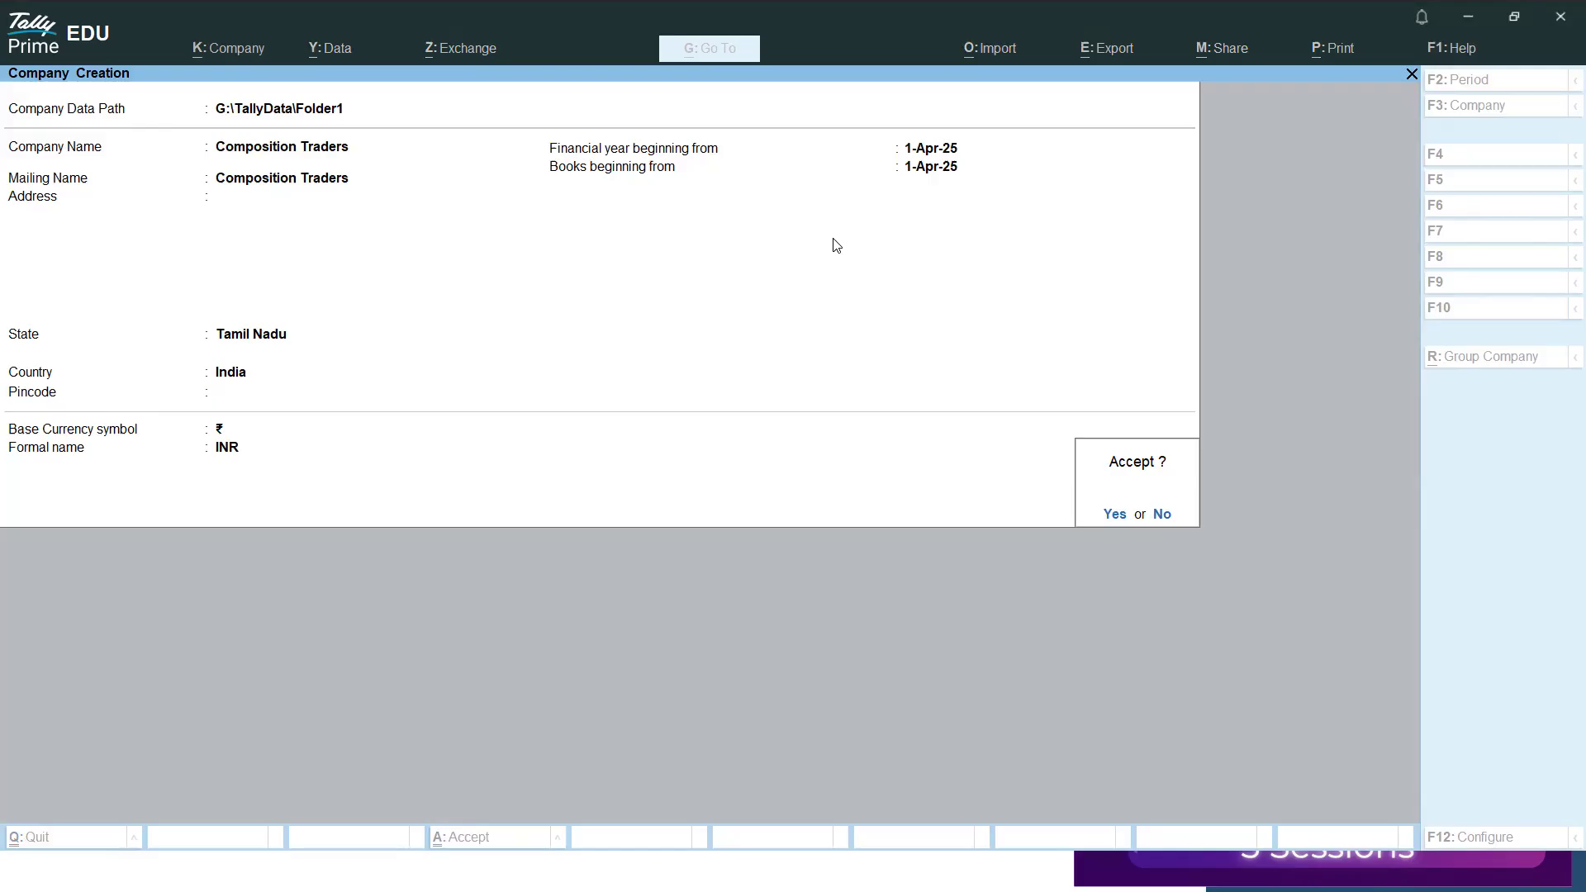
pyautogui.press('Return')
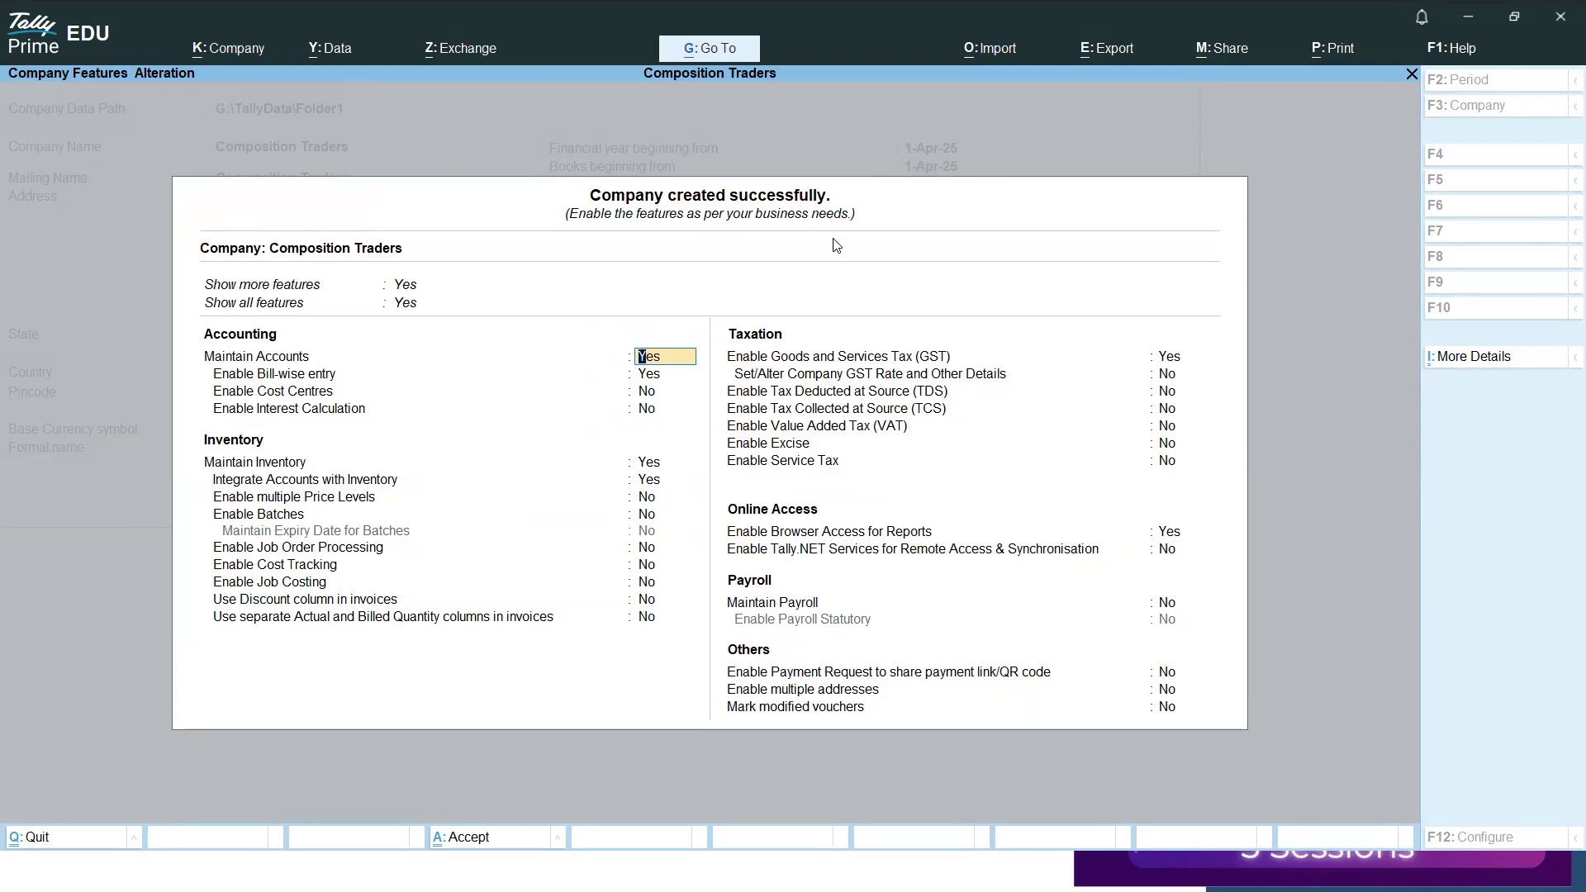
# Enable Goods and Services Tax for the company and set its GST registration type to Composition.
pyautogui.click(1159, 364)
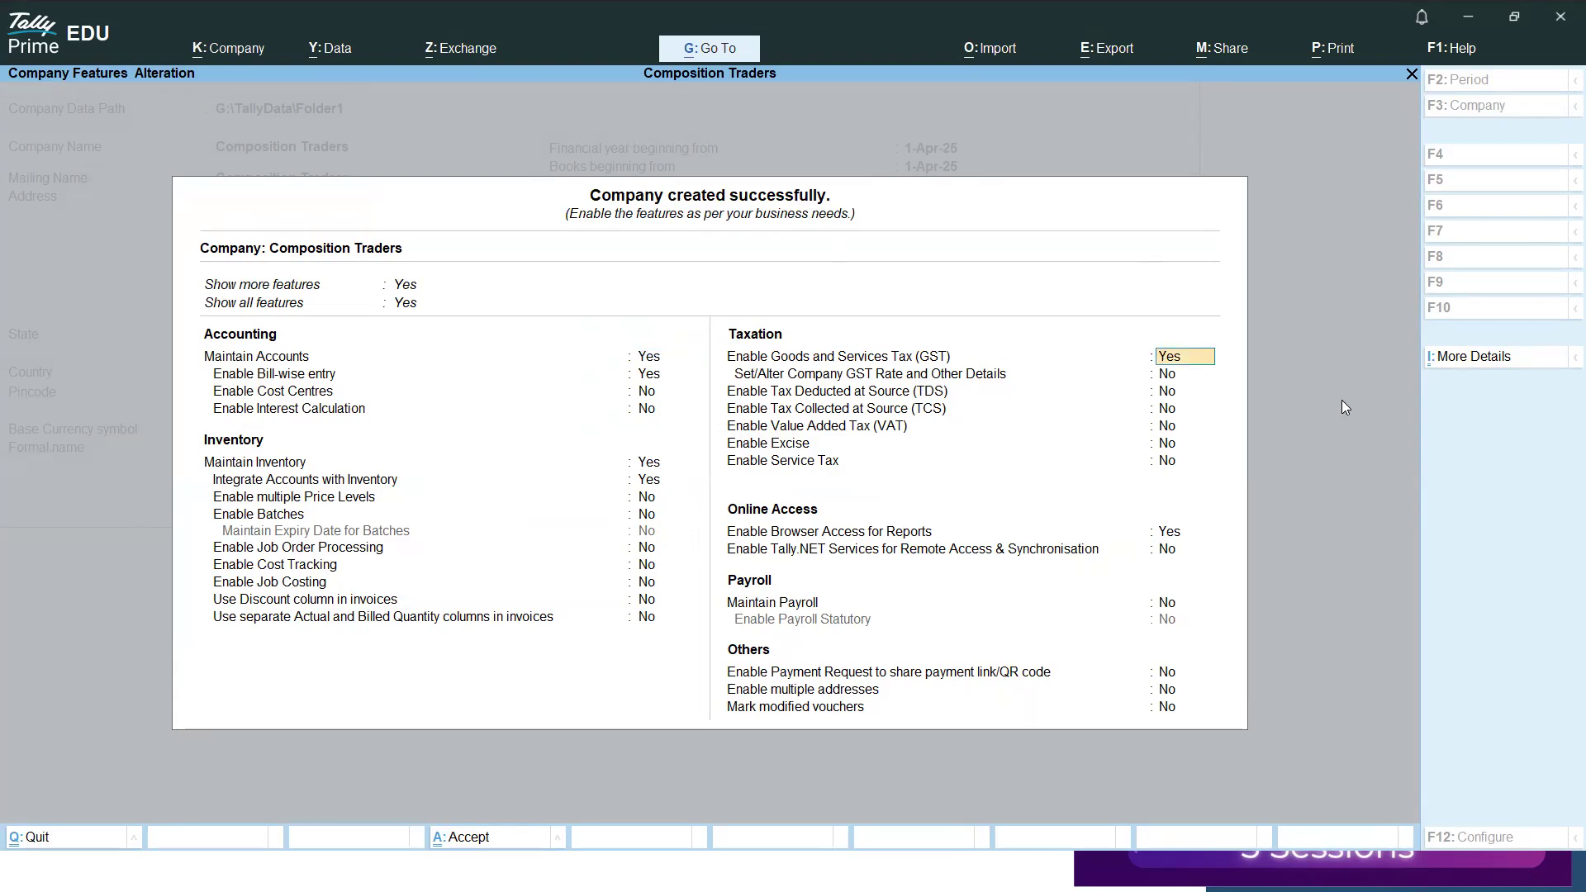
pyautogui.press('Return')
pyautogui.press('Return')
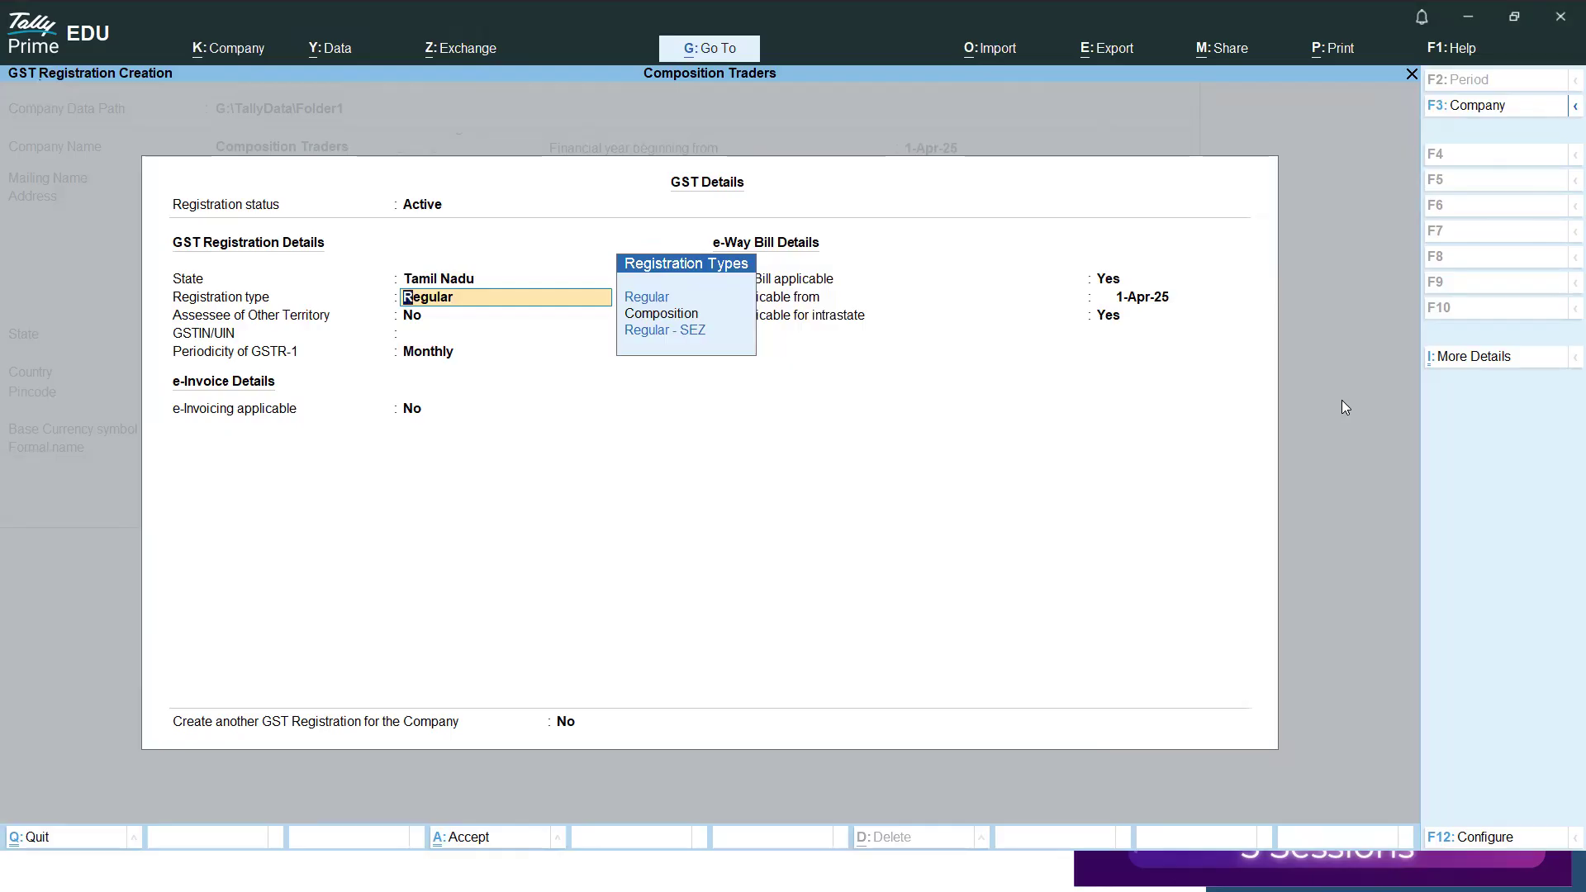
pyautogui.press('Down')
pyautogui.press('Down')
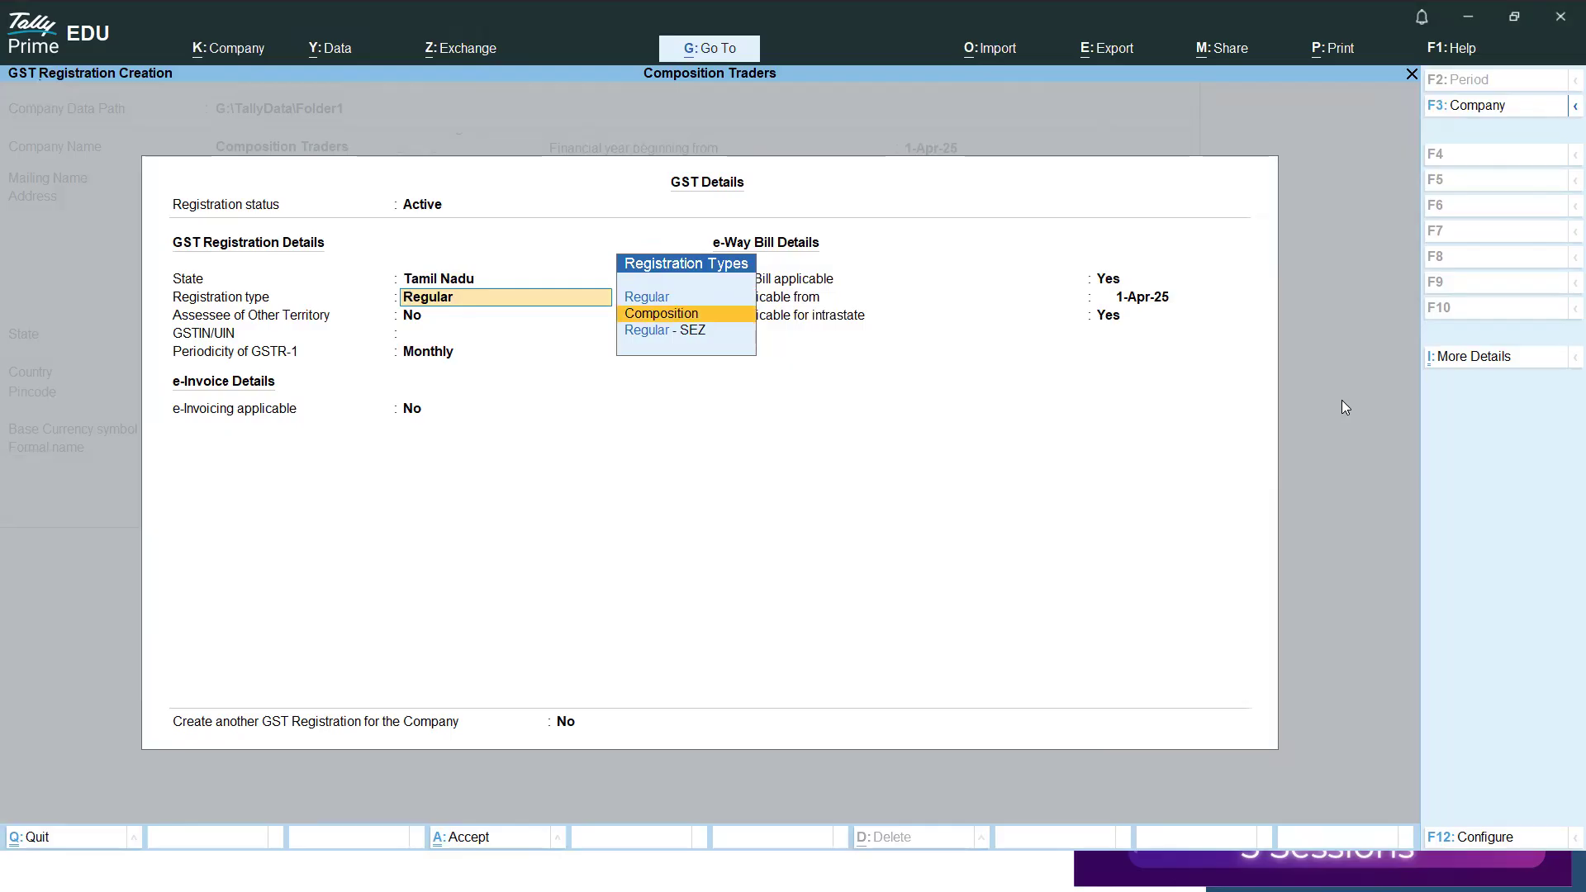
pyautogui.press('Return')
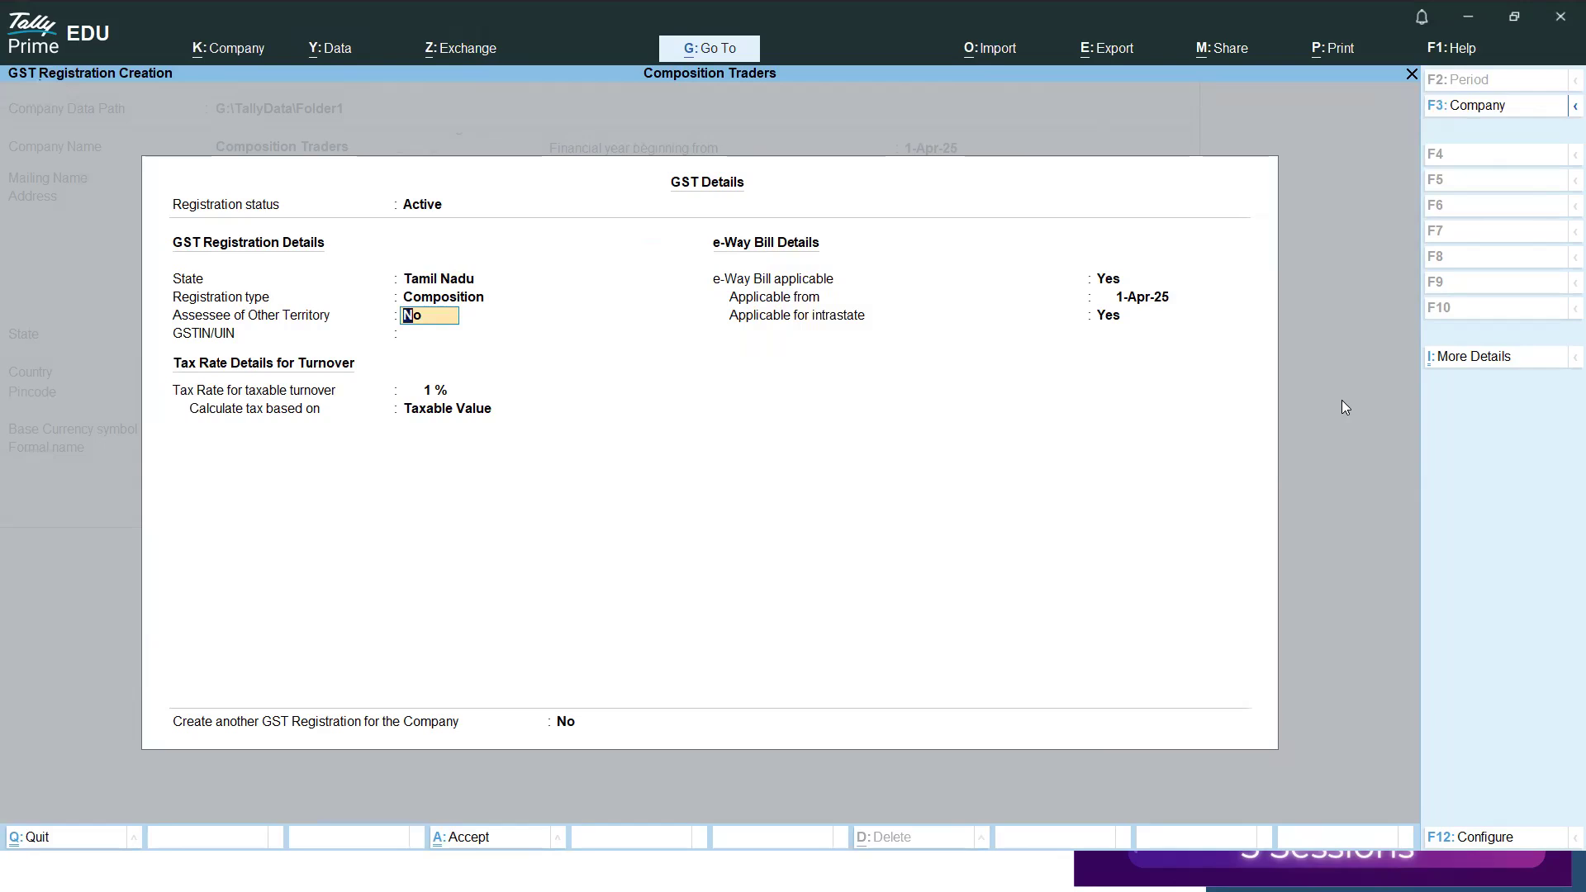
# Enter the company's GSTIN/UIN and accept a 1% turnover tax rate calculated on Taxable Value.
pyautogui.press('Return')
pyautogui.write('33GSPTN1882G1Z3')
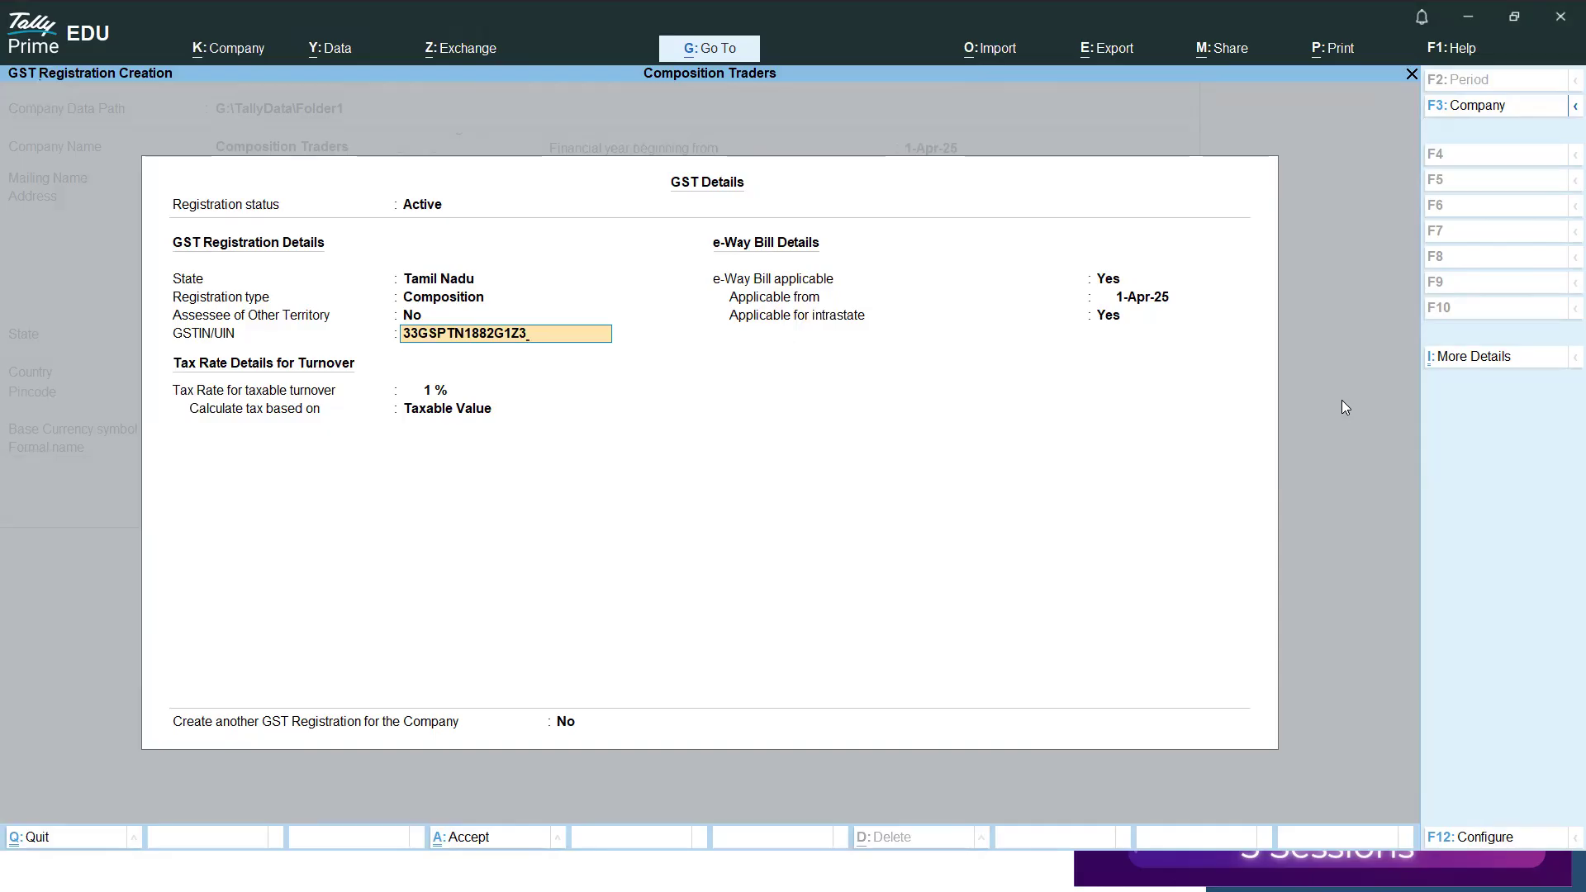
pyautogui.press('Return')
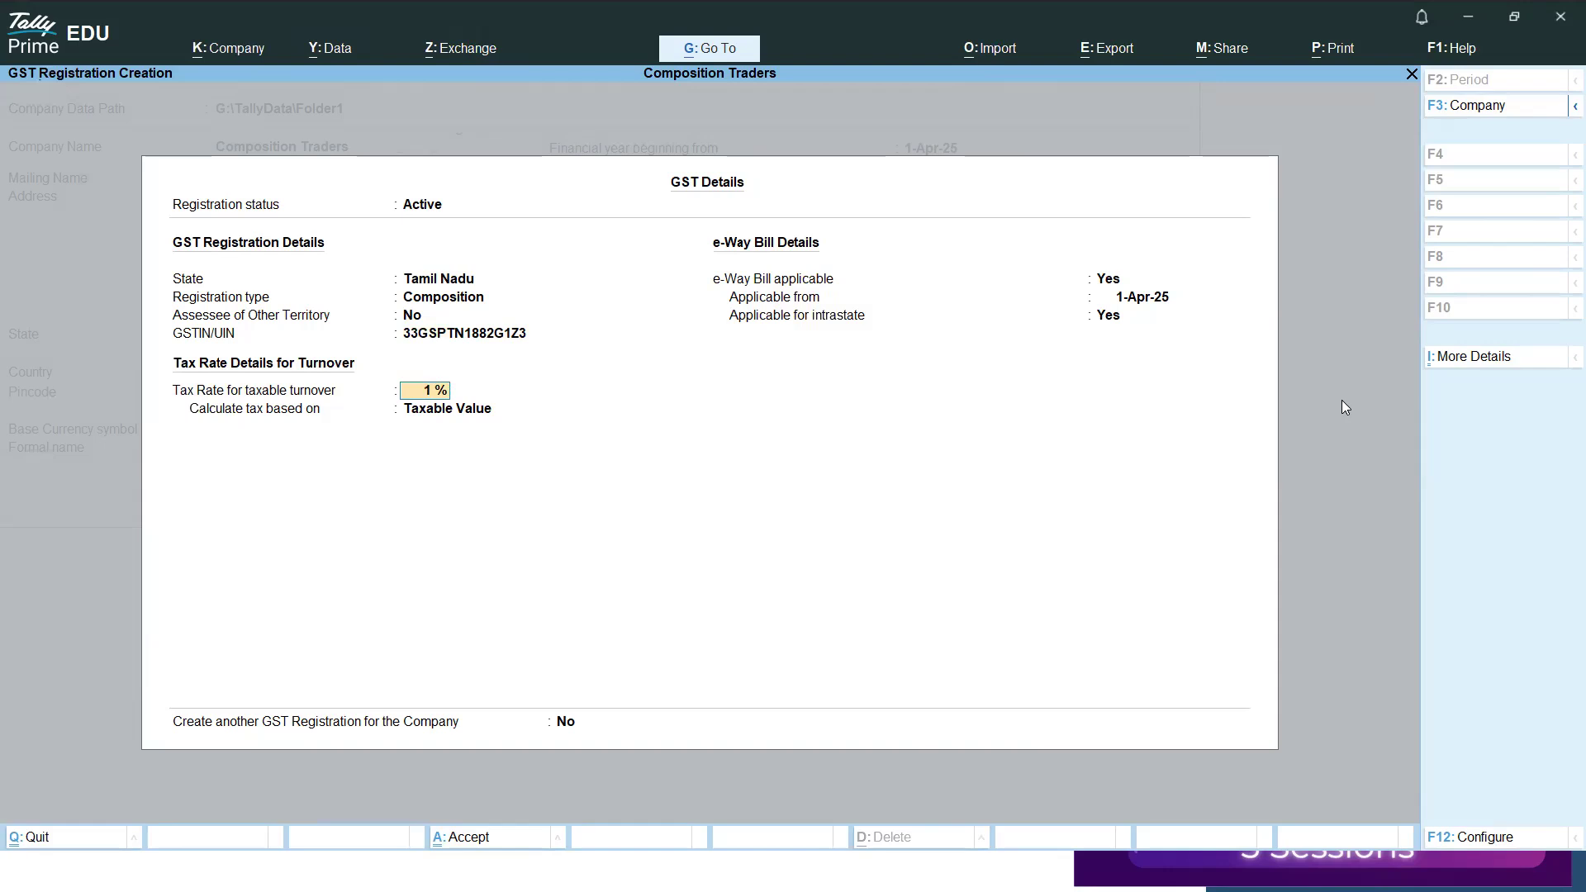
pyautogui.press('Return')
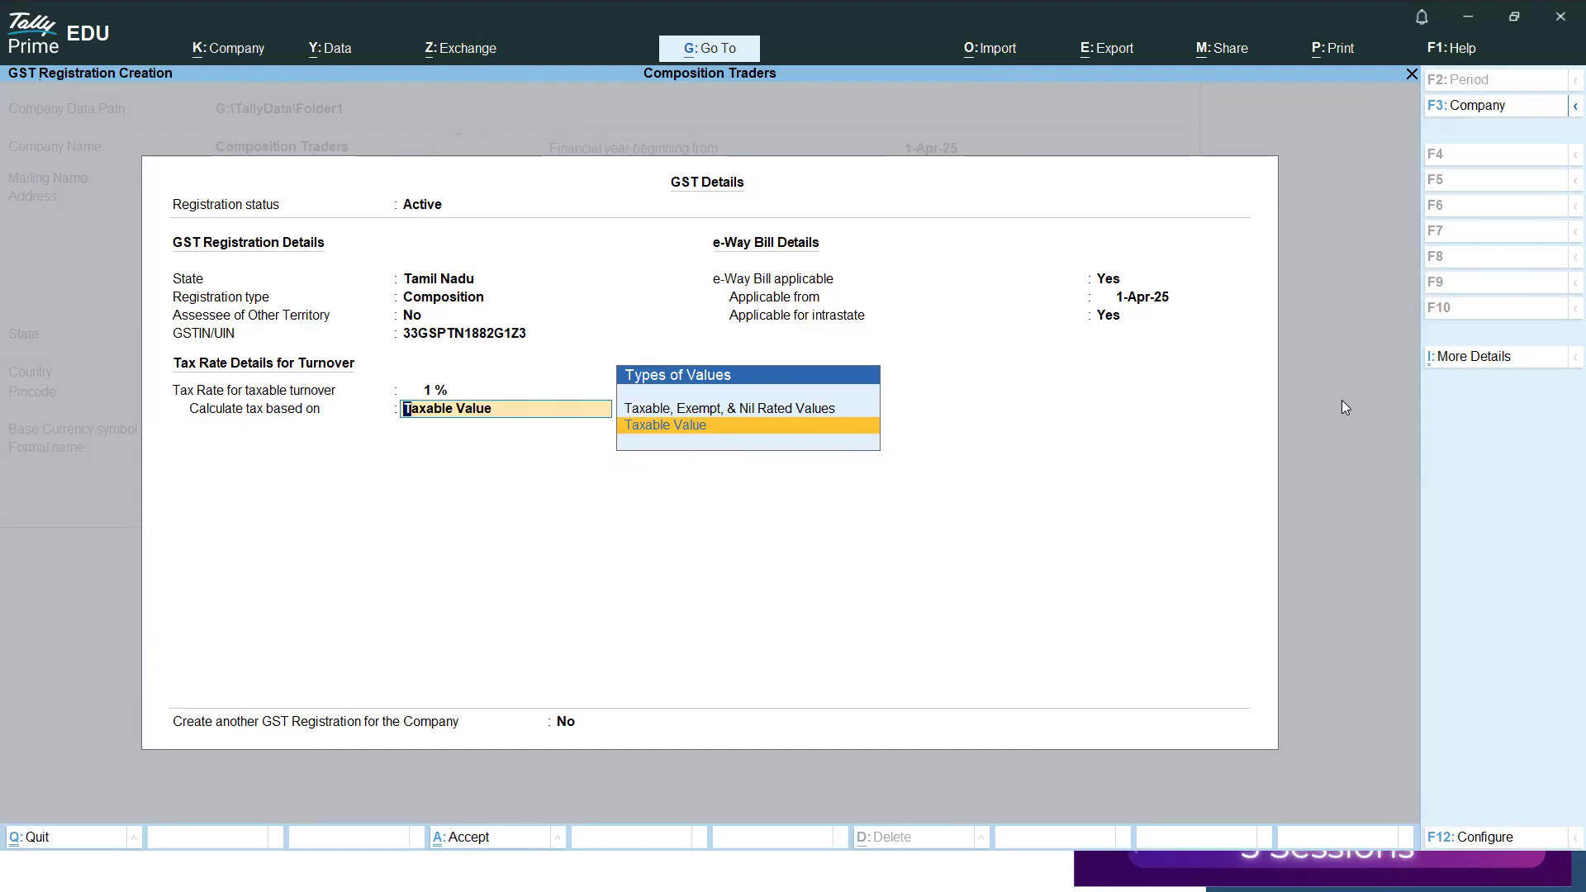
pyautogui.press('Return')
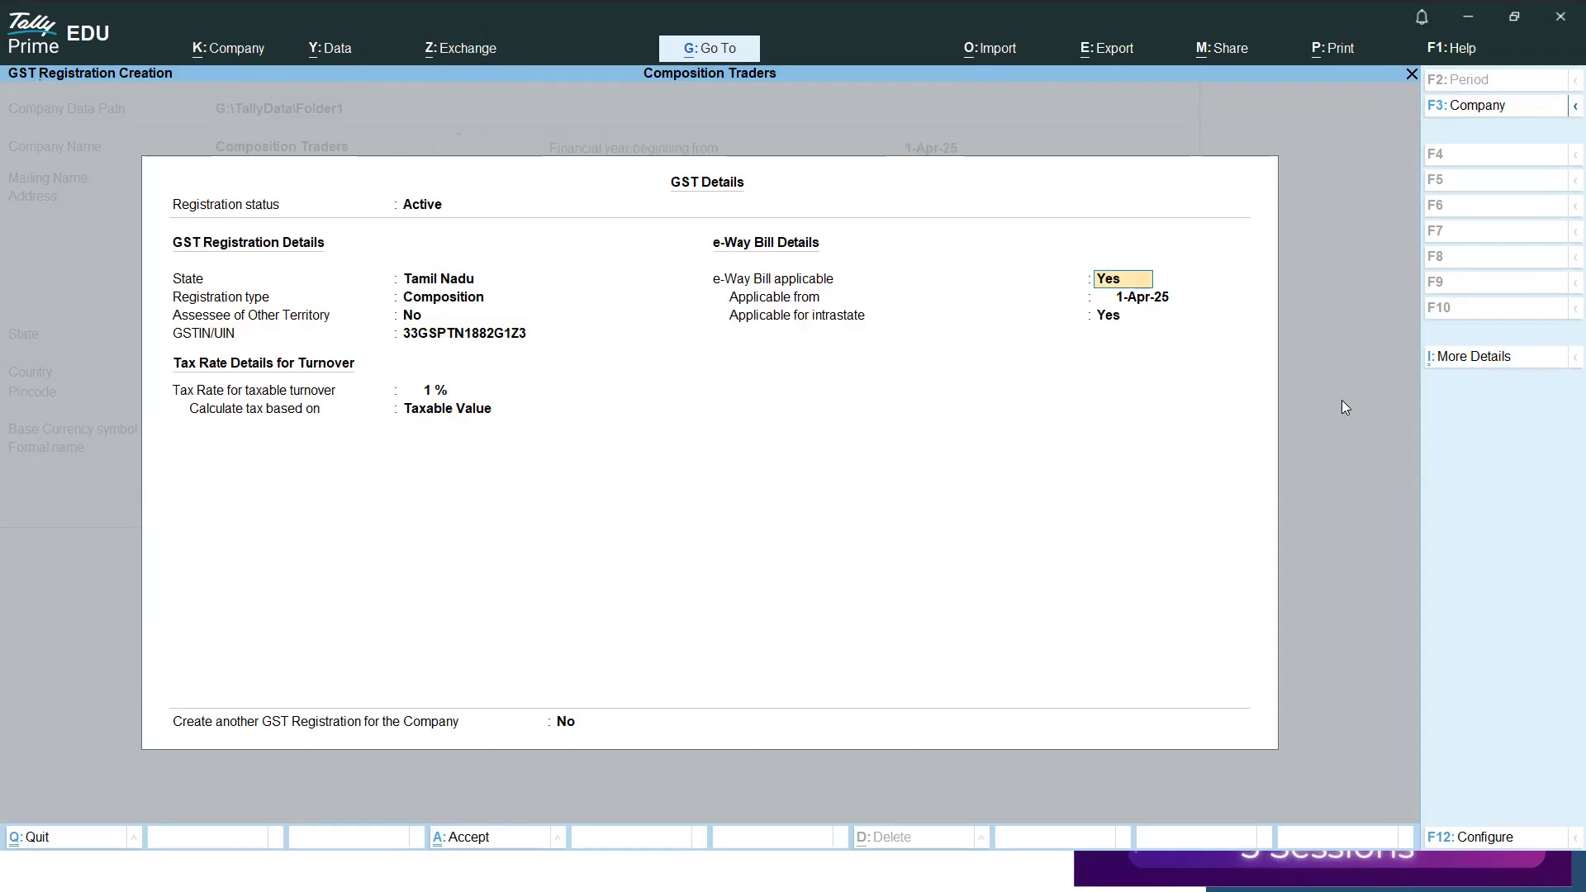
# Set e-Way Bill applicable to No and save the GST registration details.
pyautogui.press('Return')
pyautogui.press('Return')
pyautogui.press('Up')
pyautogui.press('Up')
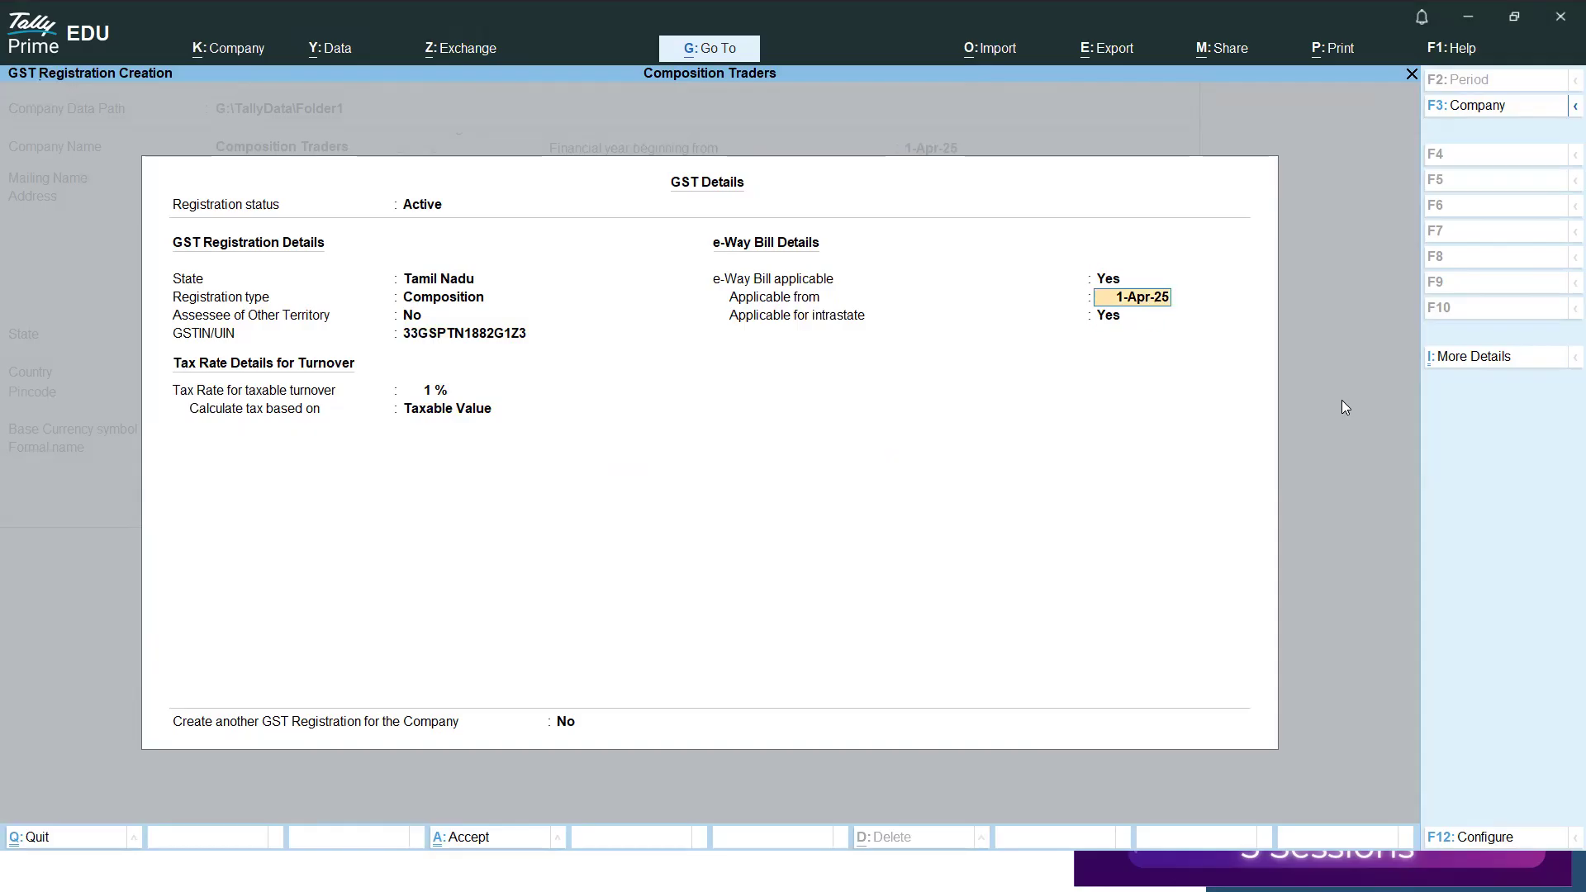
pyautogui.write('n')
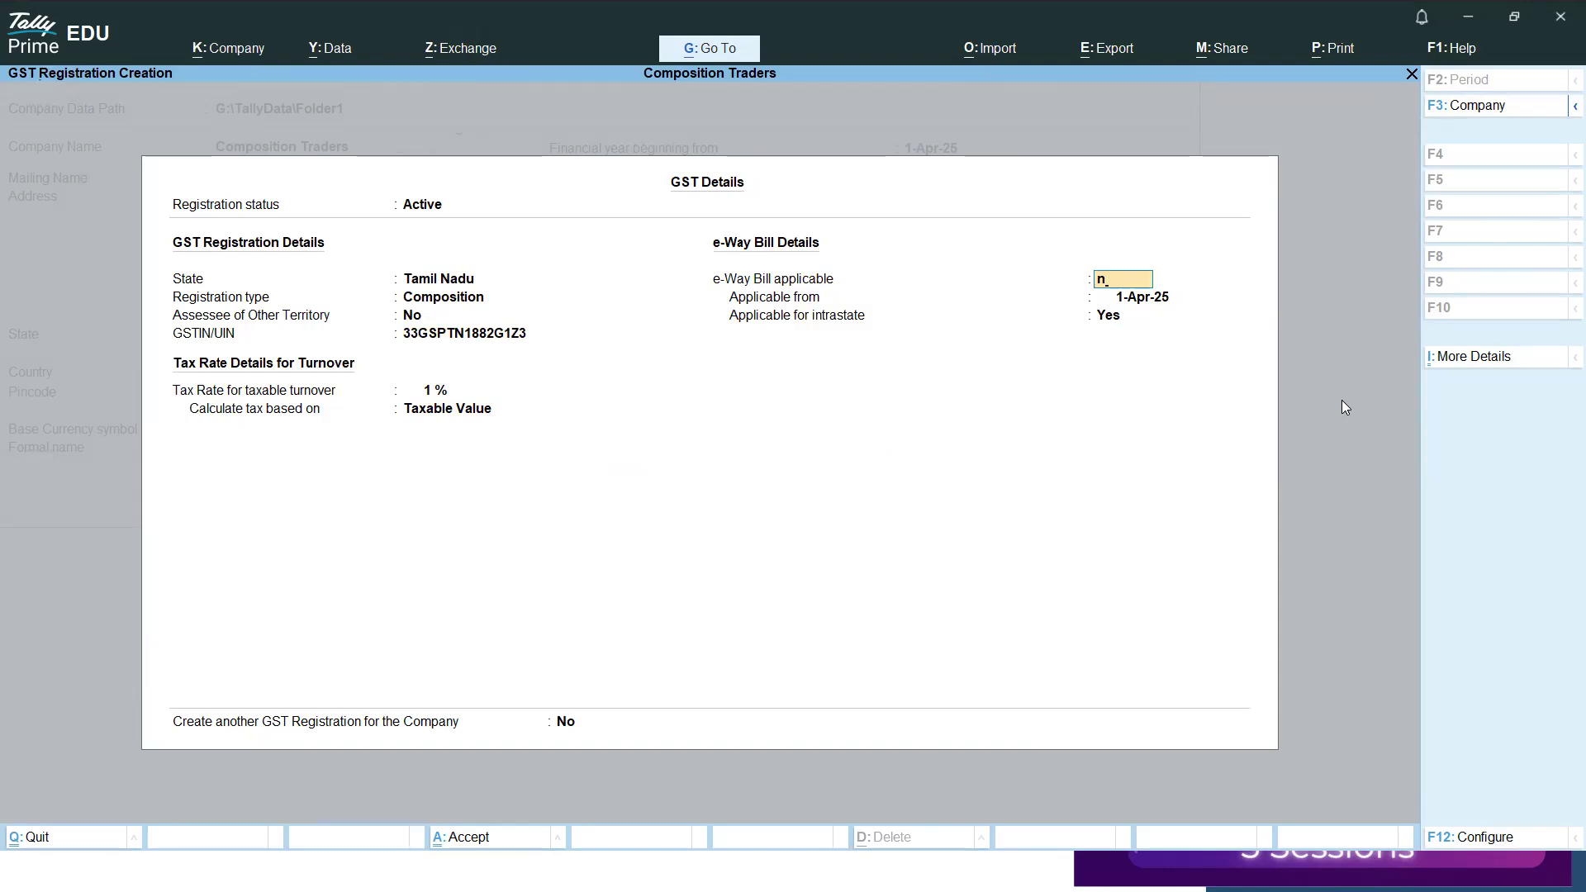
pyautogui.press('Return')
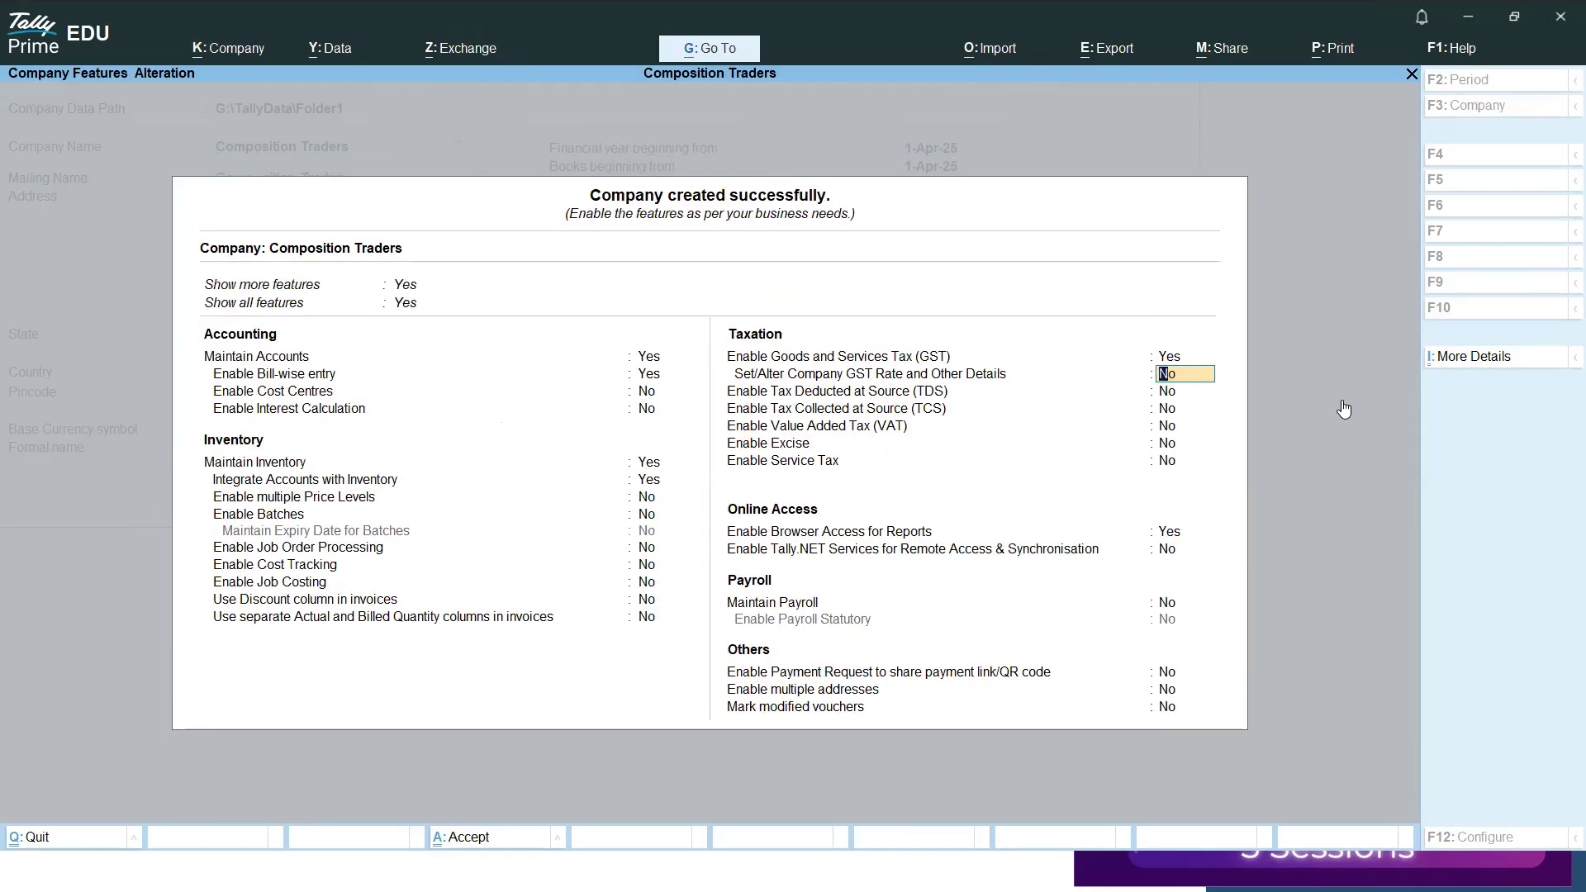
# Enable setting the company GST rate and other details, leaving HSN/SAC details and GST rate details as Not Defined.
pyautogui.write('y')
pyautogui.press('Return')
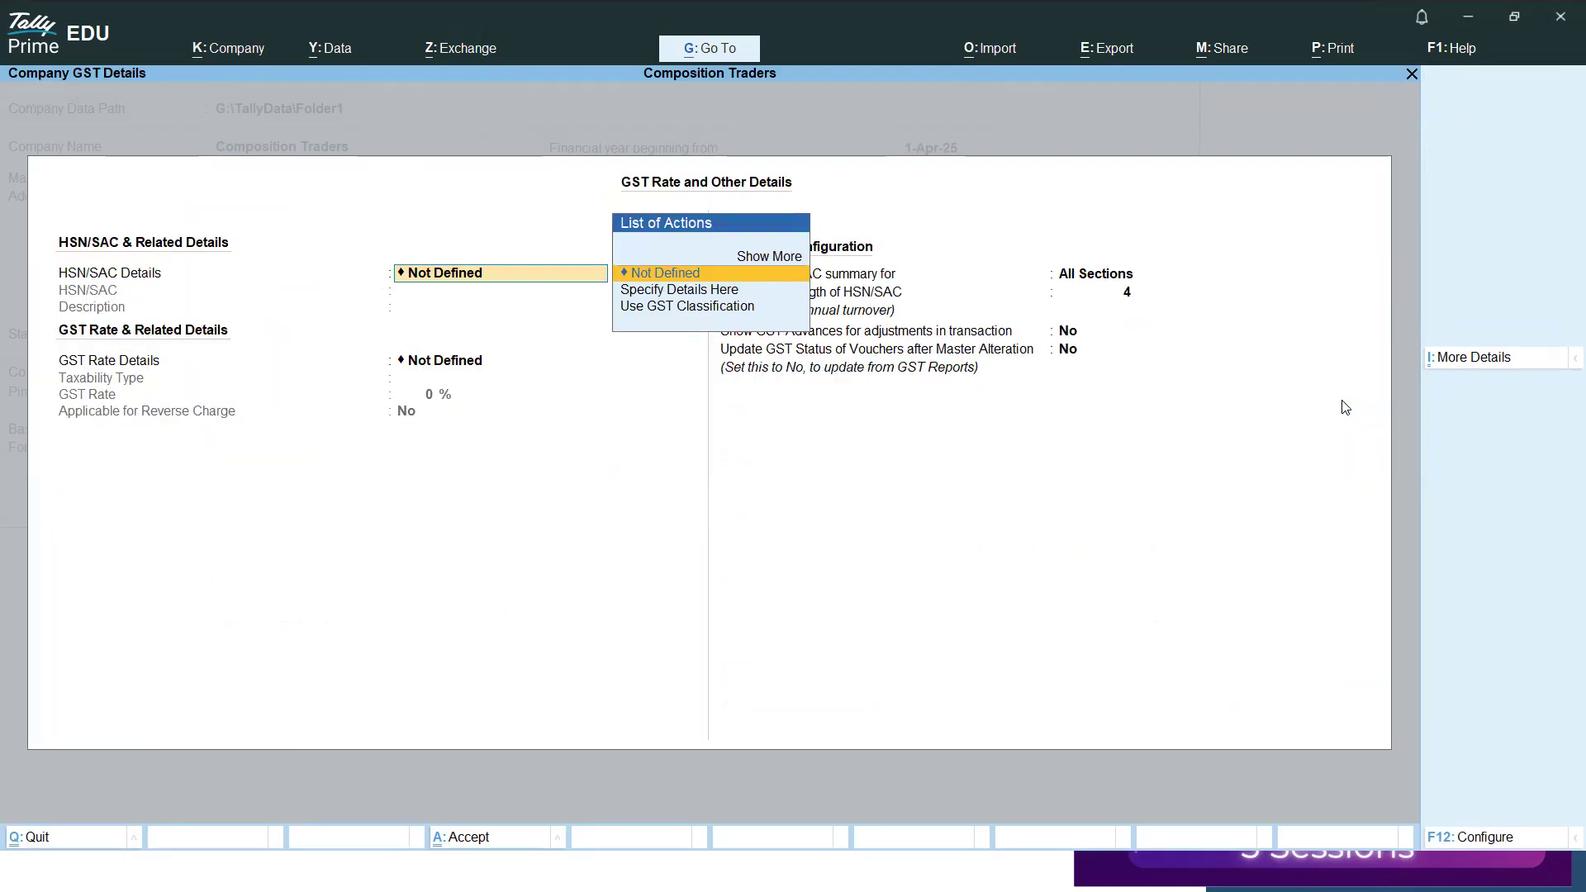
pyautogui.press('Return')
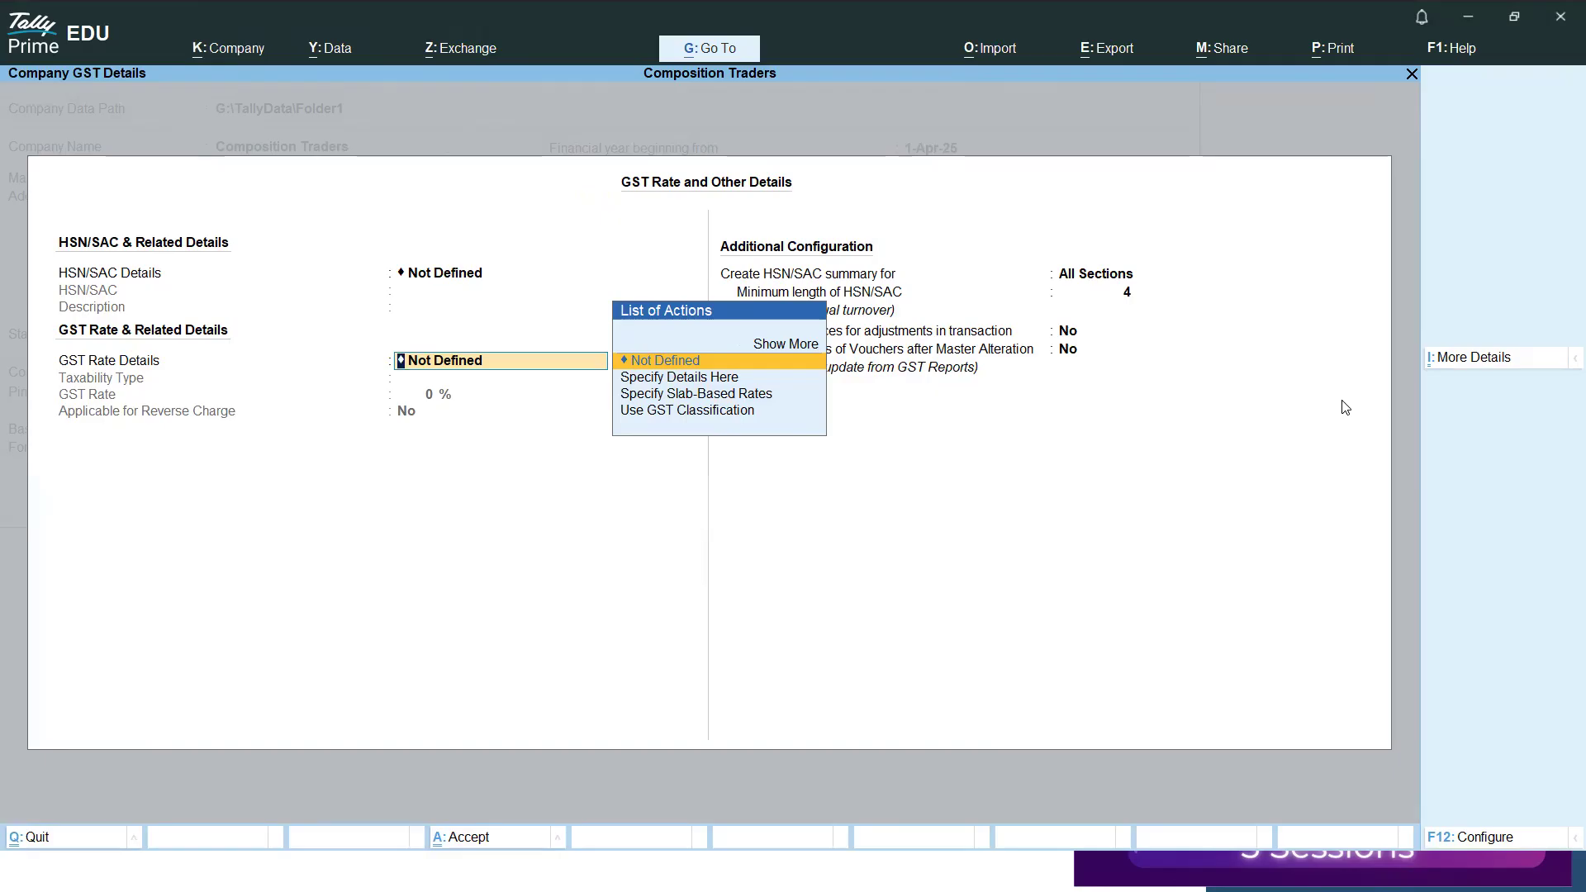
pyautogui.press('Return')
pyautogui.press('Return')
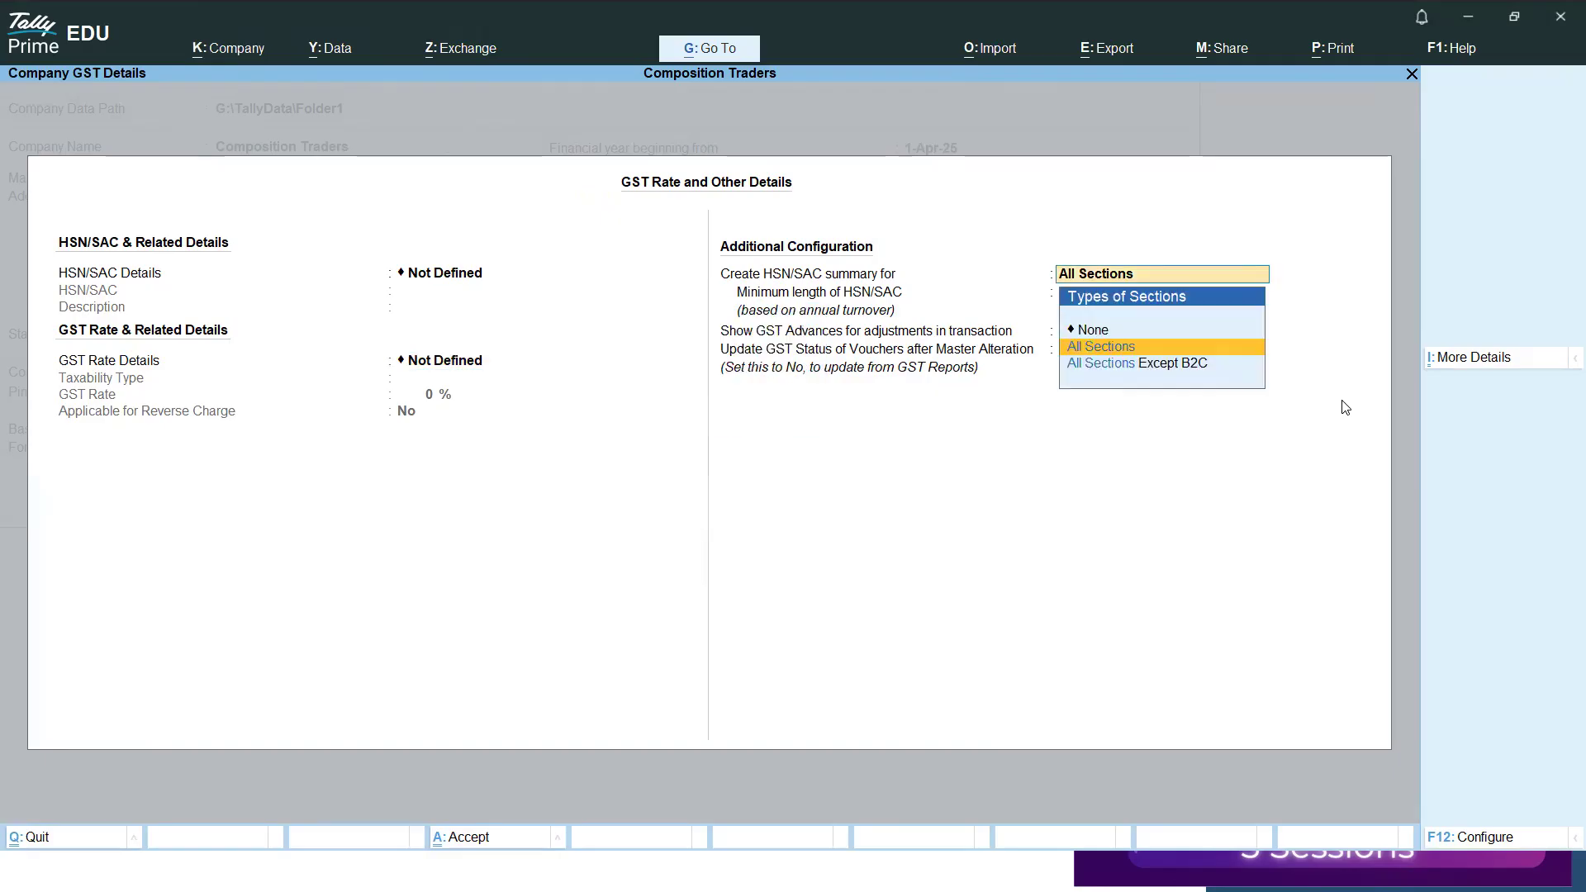
# Accept the HSN/SAC summary for All Sections with minimum length 4, keep GST advances and voucher status update at No, and save.
pyautogui.press('Return')
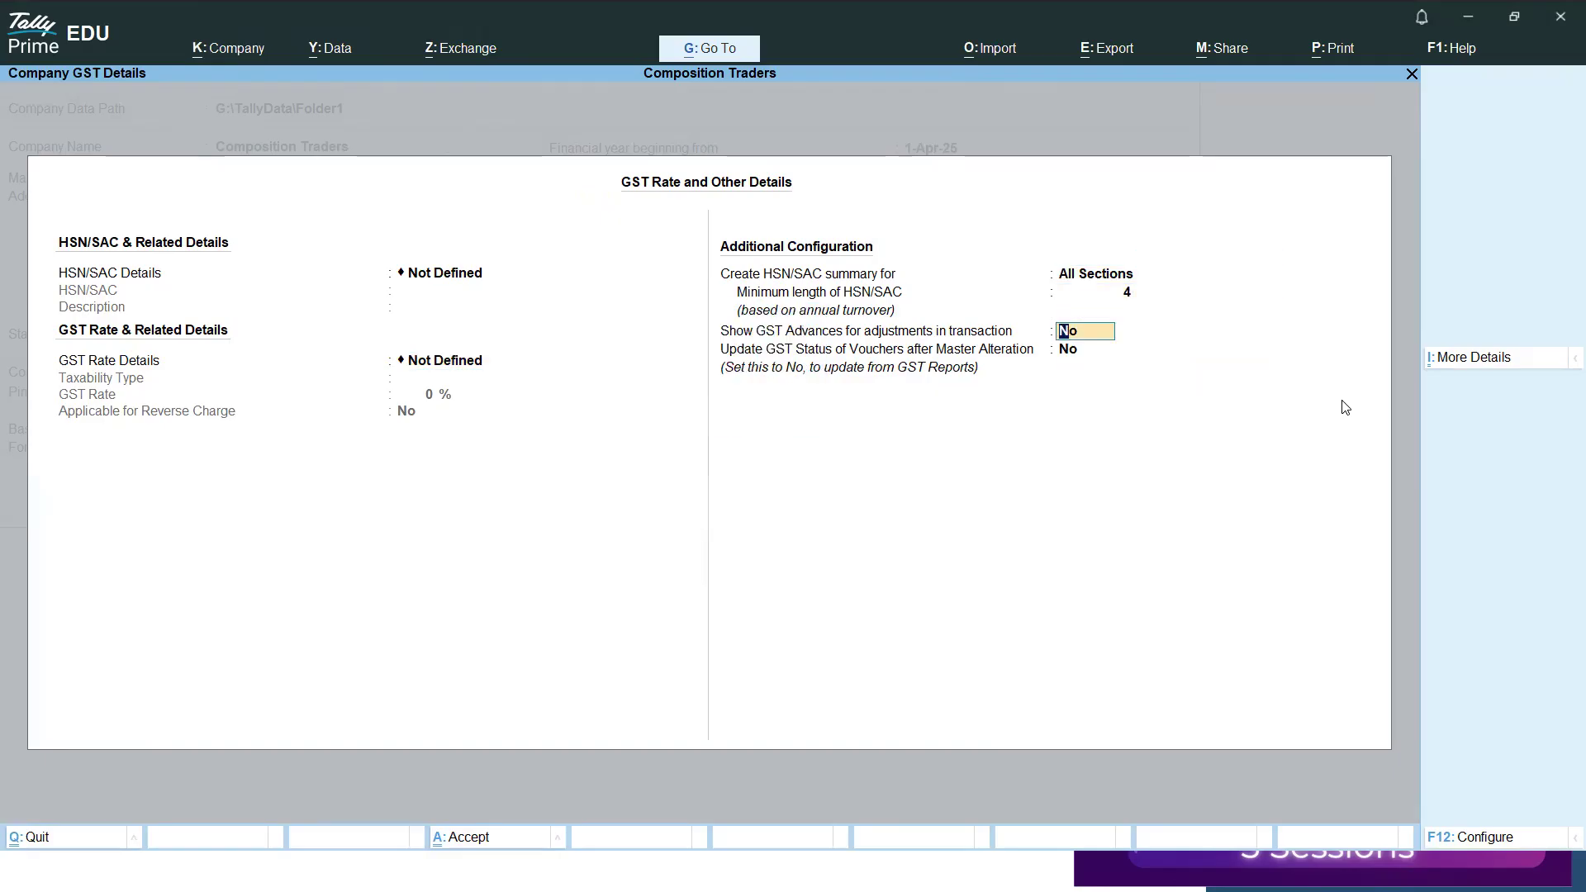
pyautogui.press('BackSpace')
pyautogui.press('BackSpace')
pyautogui.press('BackSpace')
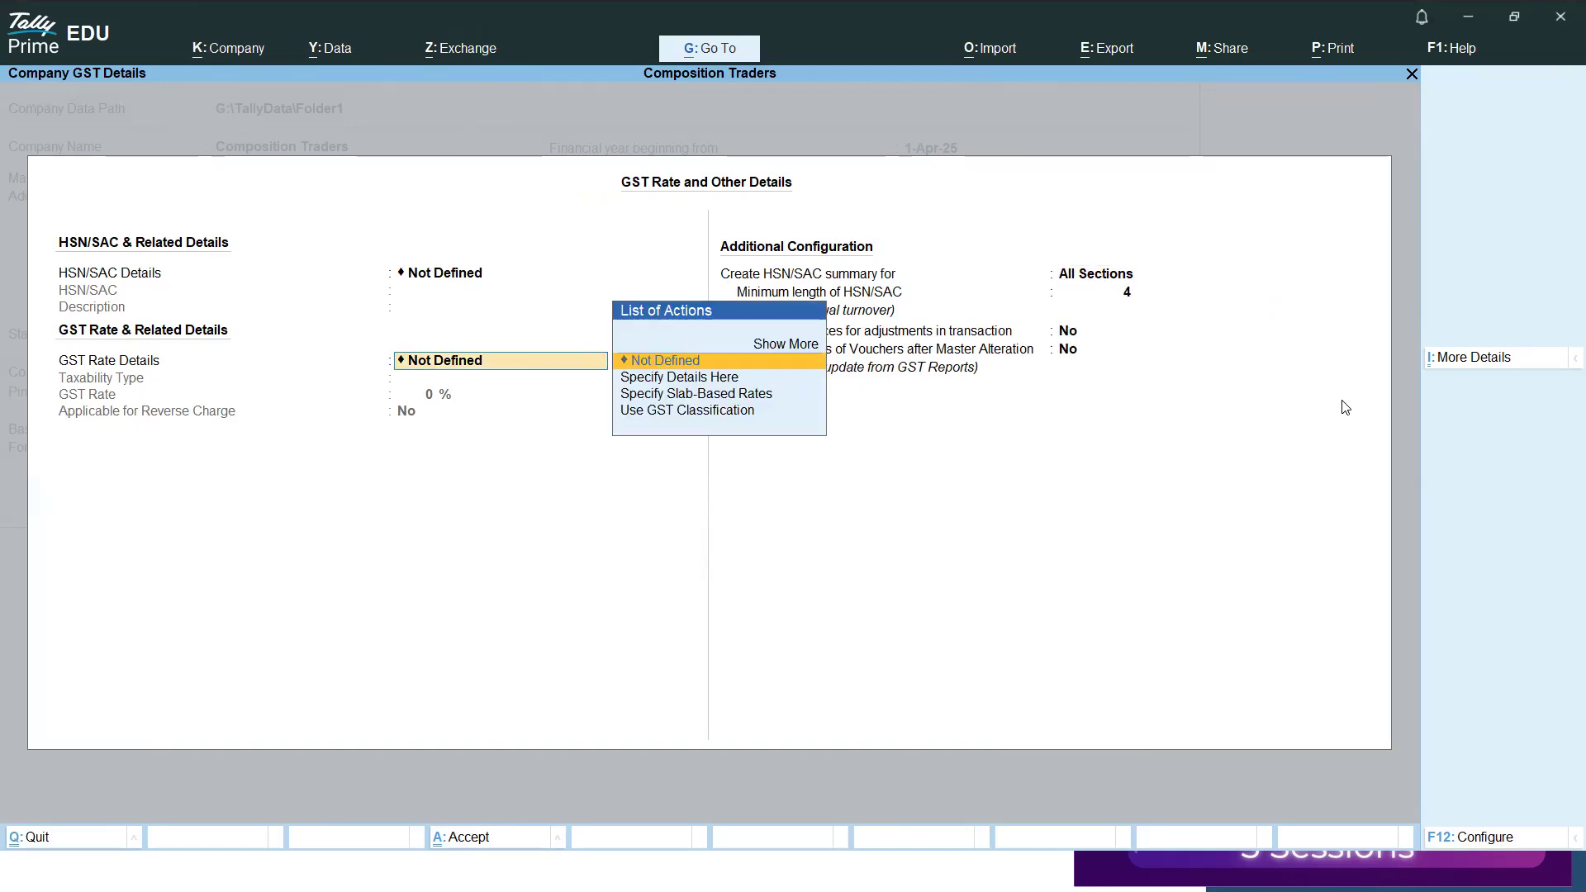
pyautogui.press('Return')
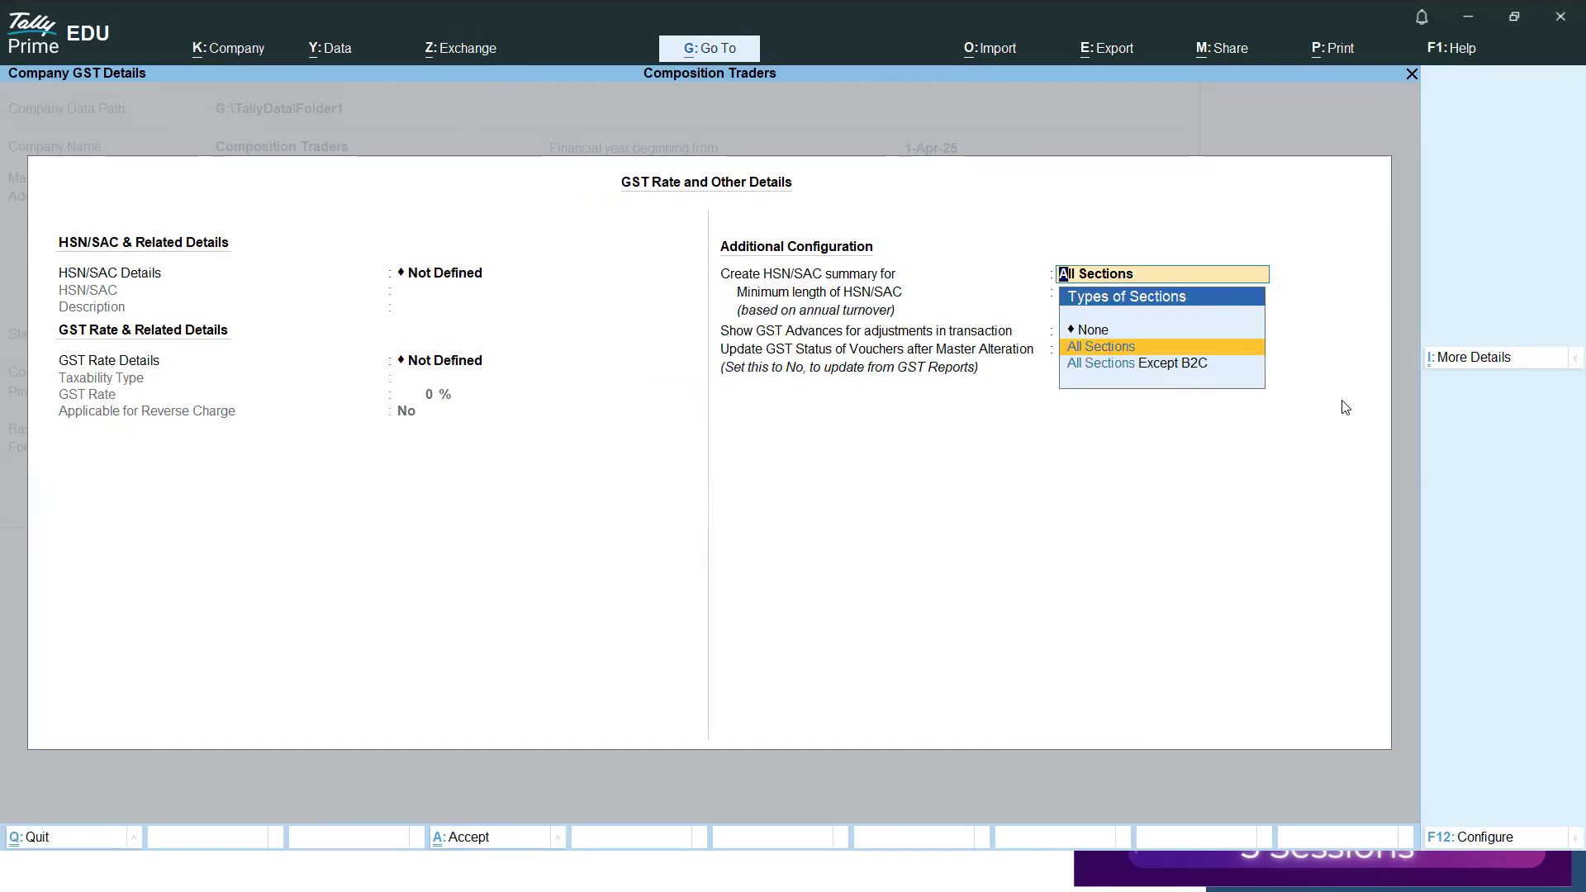
pyautogui.press('Return')
pyautogui.press('Return')
pyautogui.press('Return')
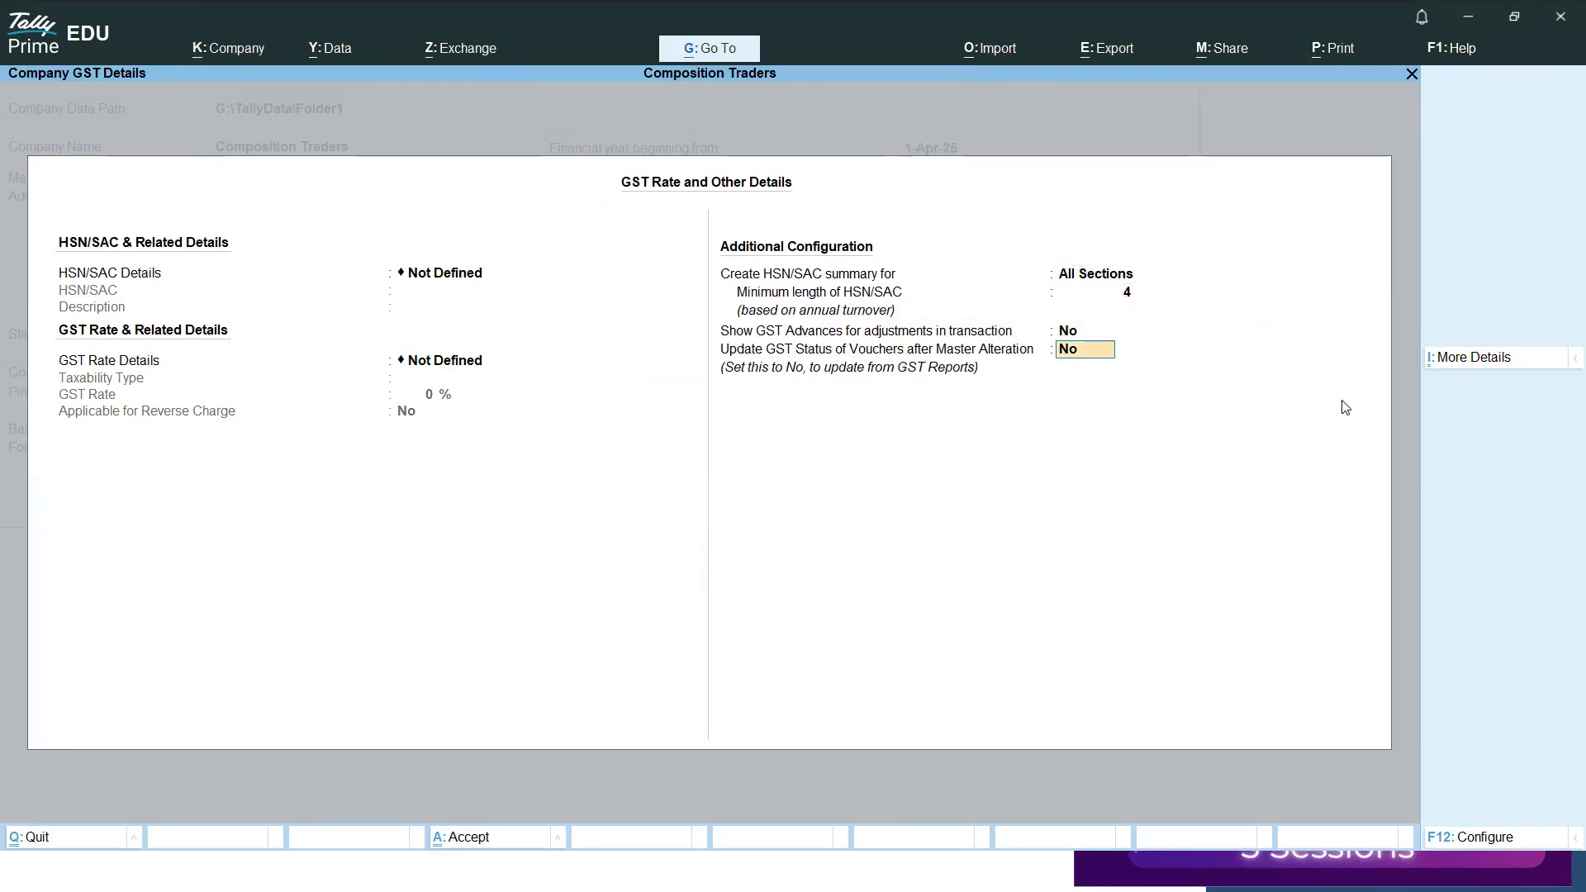
pyautogui.press('Return')
# Keep the remaining taxation and online access defaults and accept the company features.
pyautogui.press('Return')
pyautogui.press('Return')
pyautogui.press('Return')
pyautogui.press('Return')
pyautogui.press('Return')
pyautogui.press('Return')
pyautogui.press('Return')
pyautogui.press('Return')
pyautogui.press('Return')
pyautogui.press('Return')
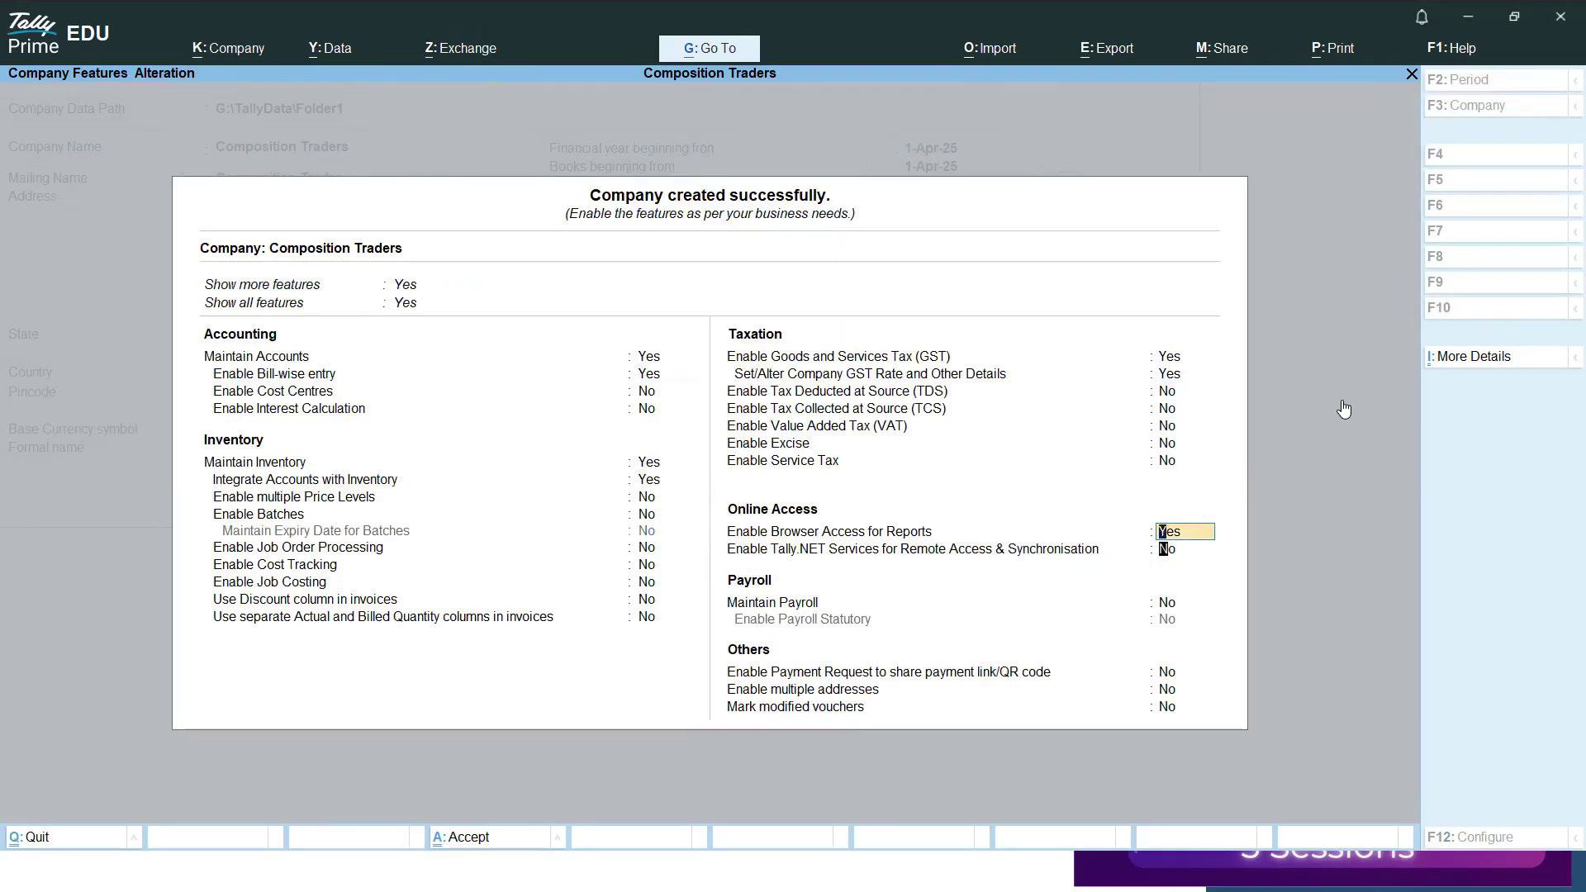
pyautogui.press('Return')
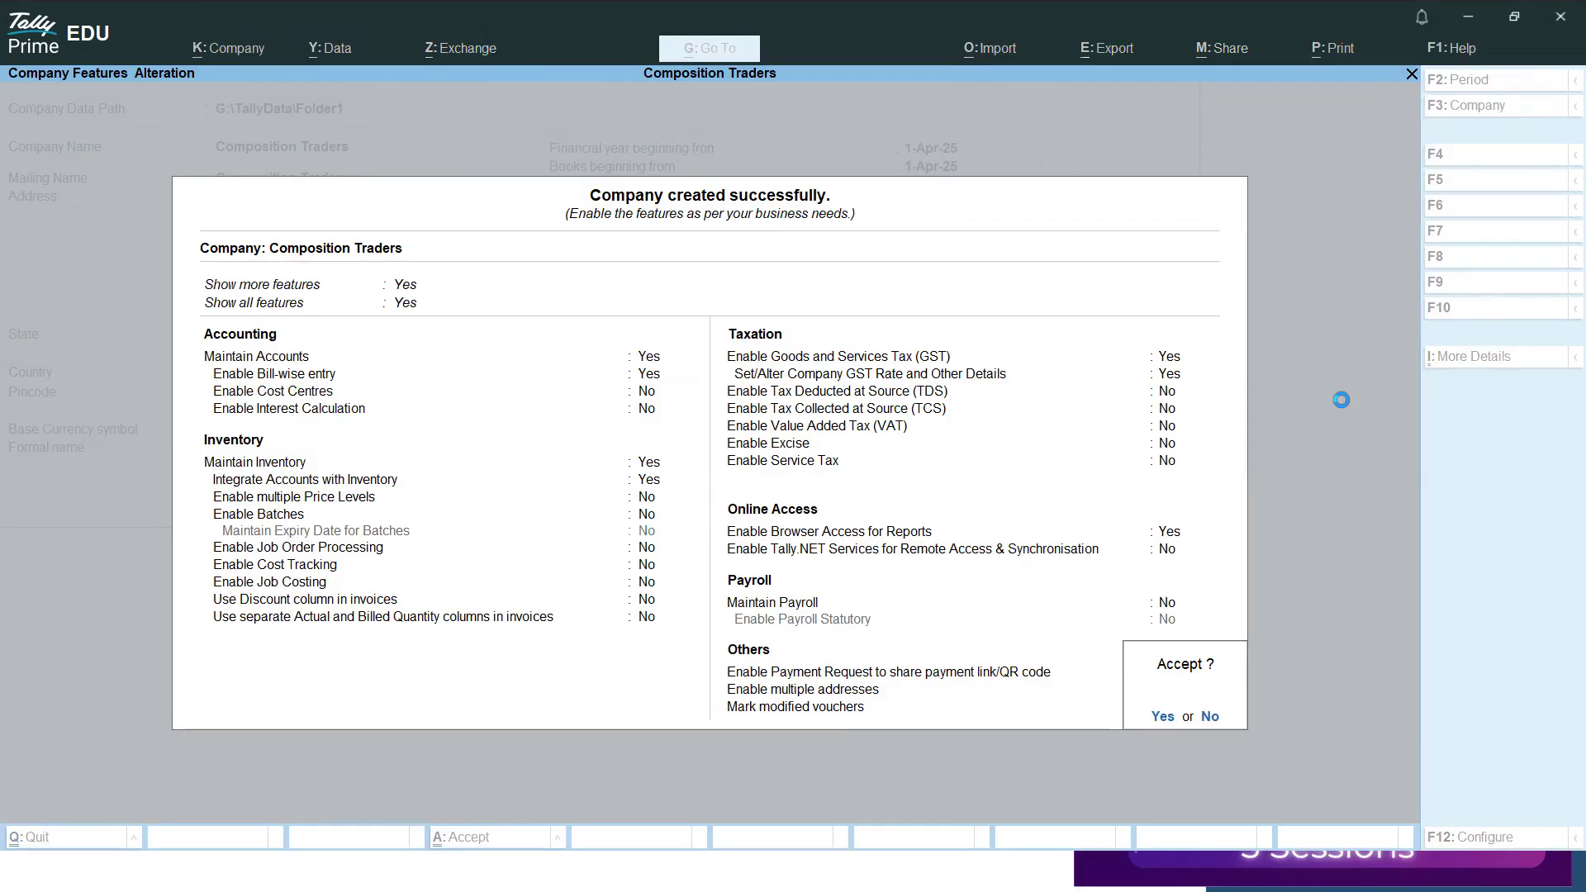
pyautogui.press('Return')
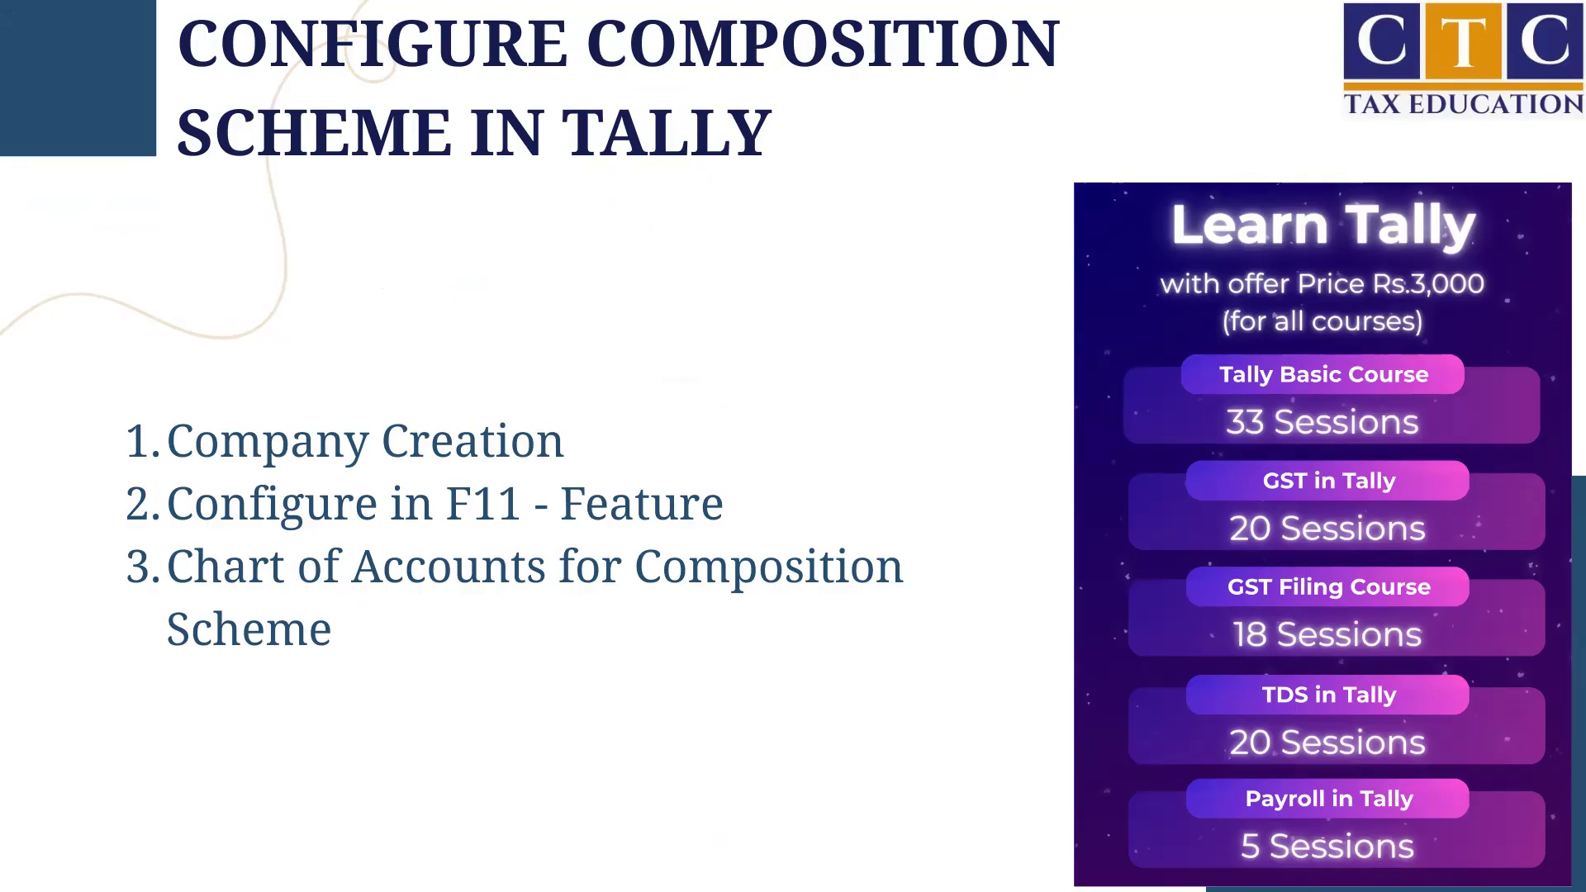
# Switch back to TallyPrime and start a new ledger named CGST.
pyautogui.hotkey('alt', 'Tab')
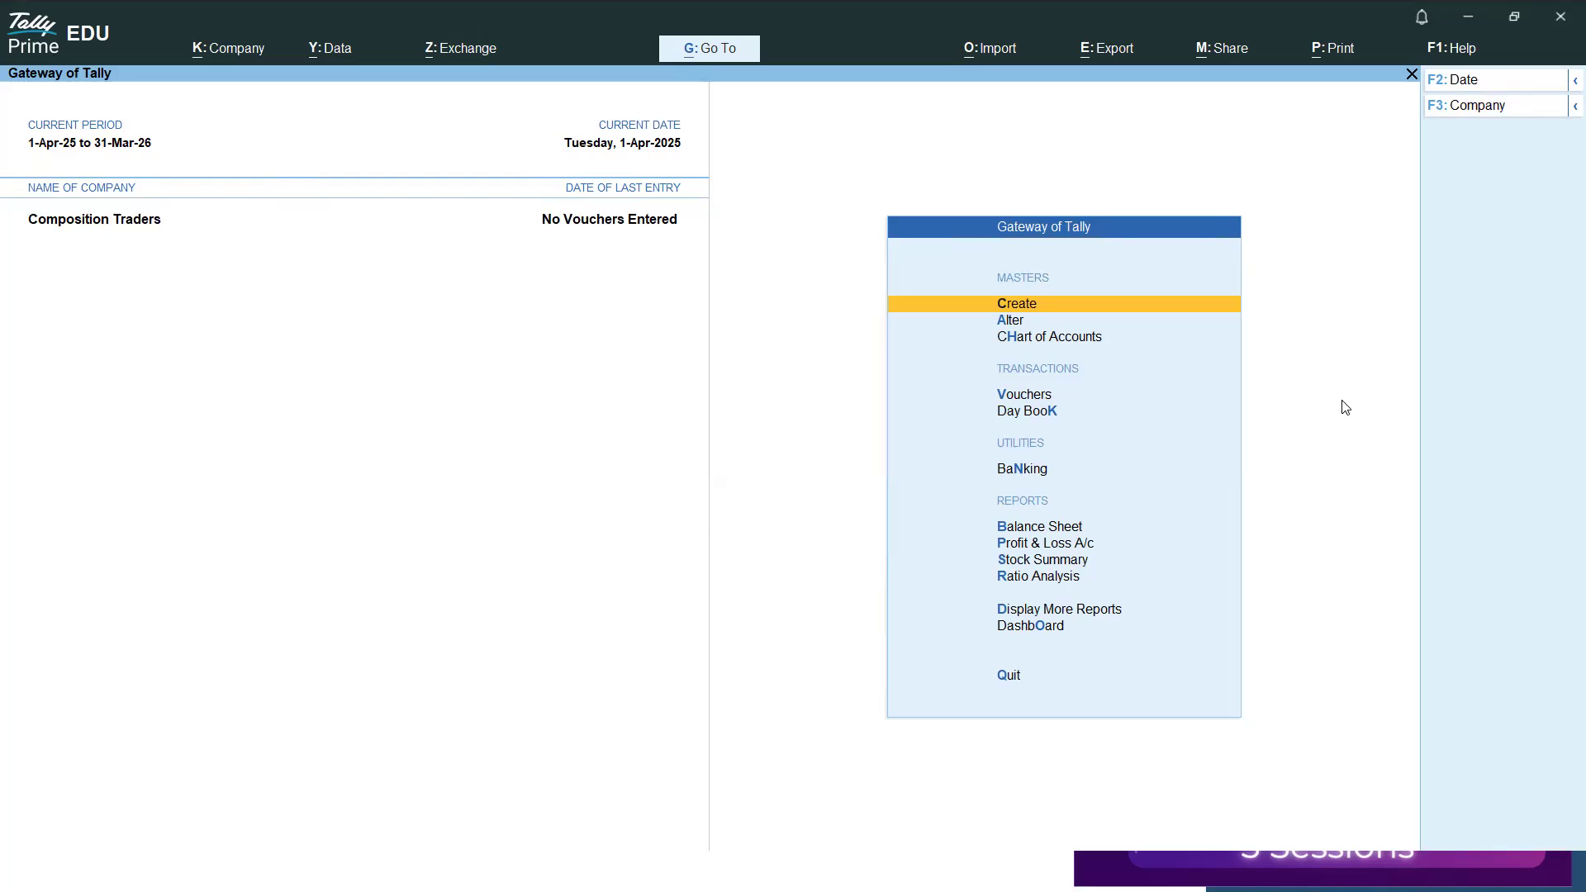
pyautogui.press('Return')
pyautogui.press('Down')
pyautogui.press('Return')
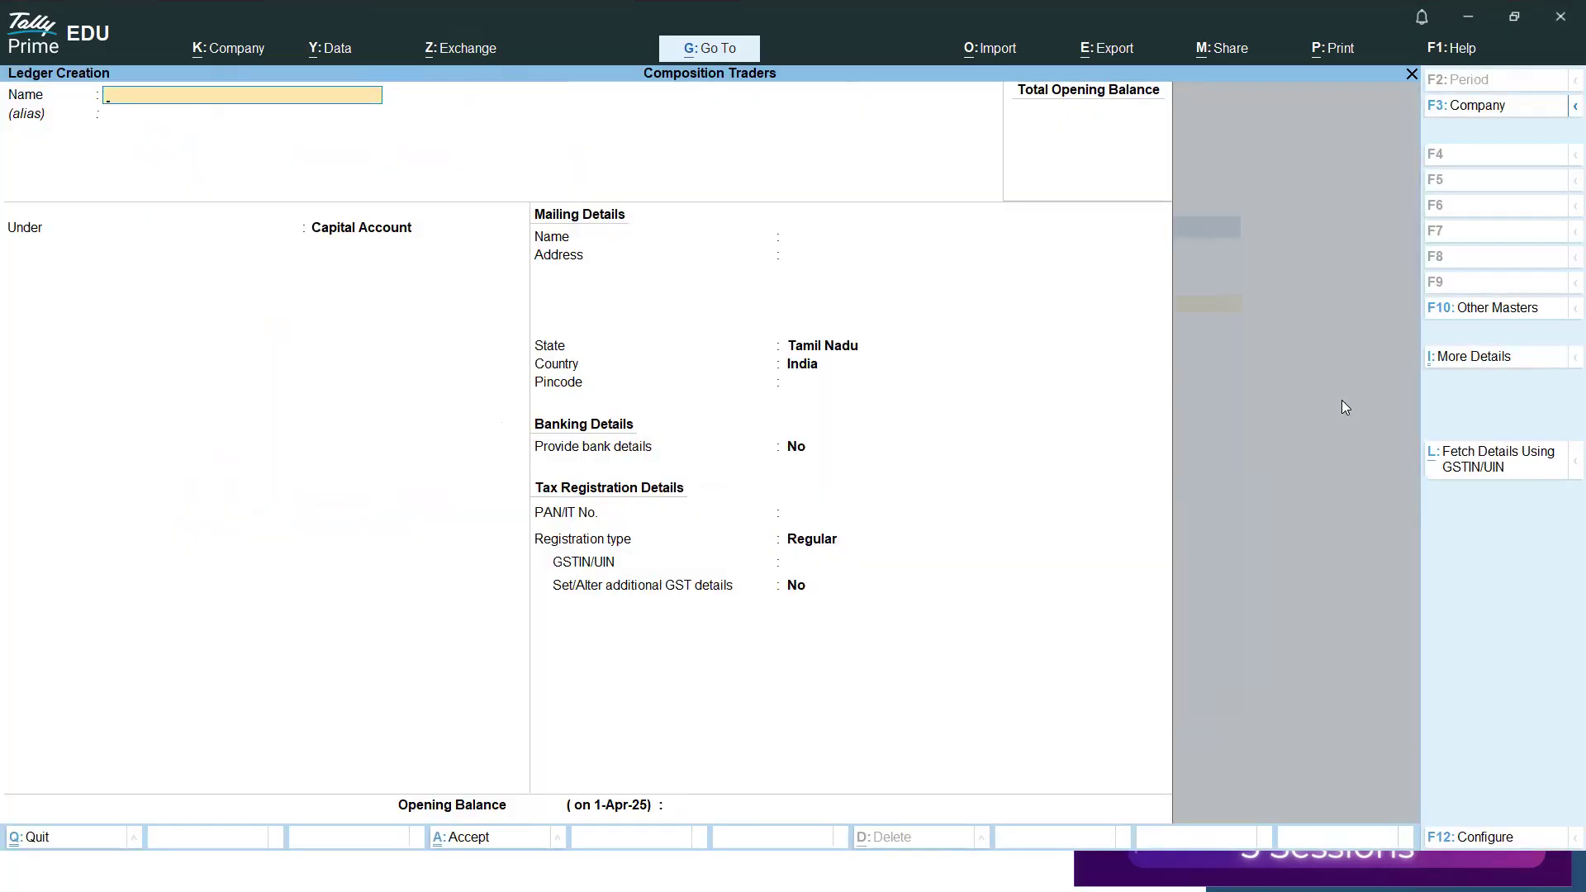
pyautogui.write('CGST')
pyautogui.press('Return')
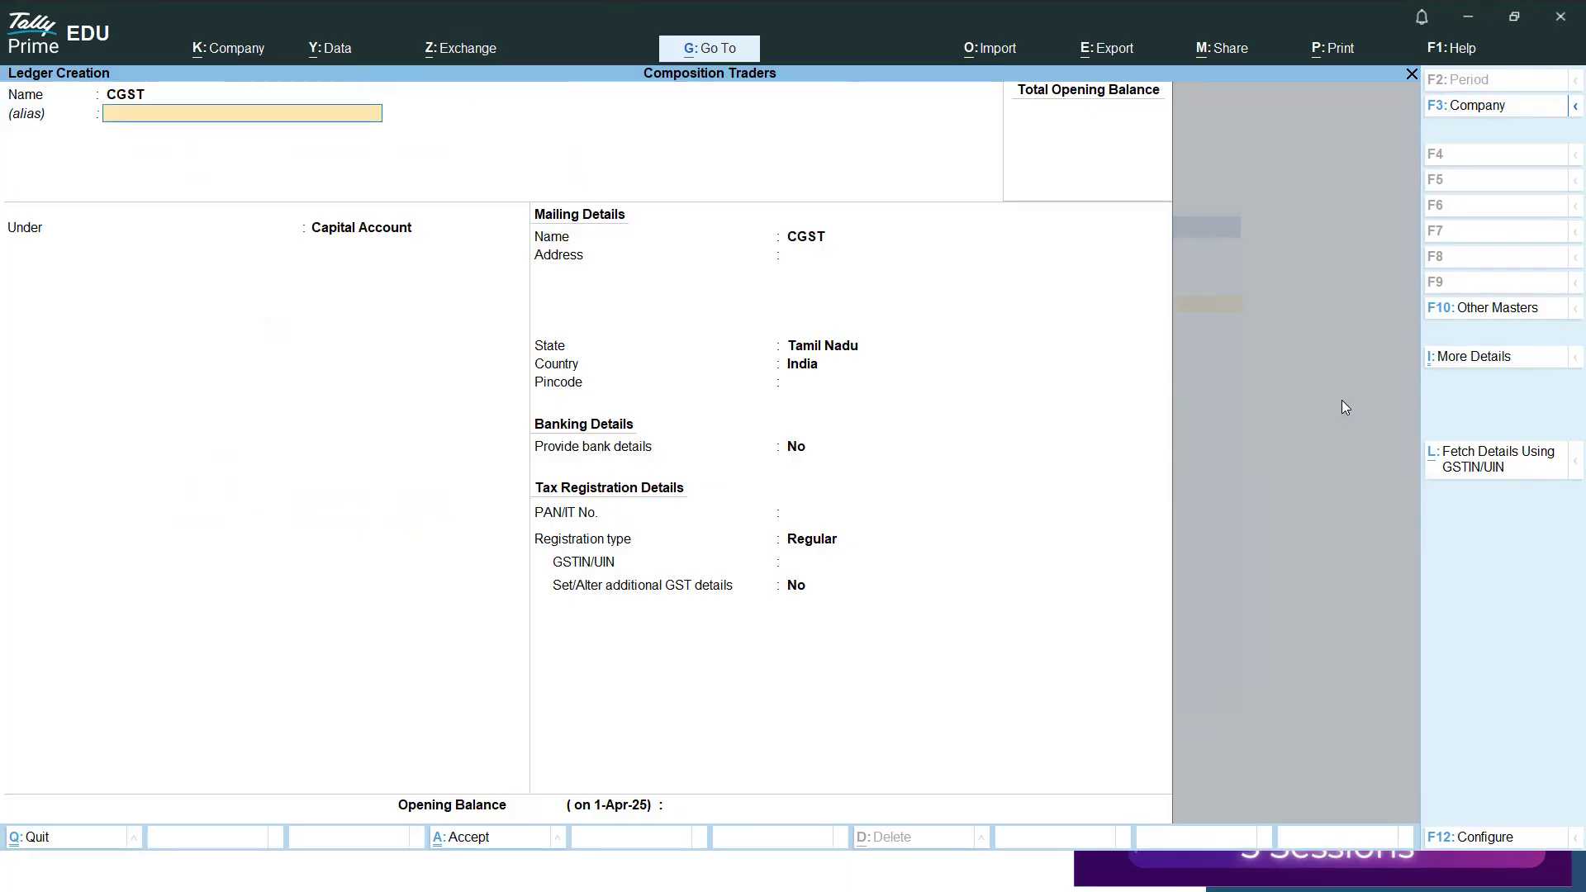
# Place the CGST ledger under Duties & Taxes with duty type GST and tax type CGST, keeping 0 % calculation and no rounding method.
pyautogui.press('Return')
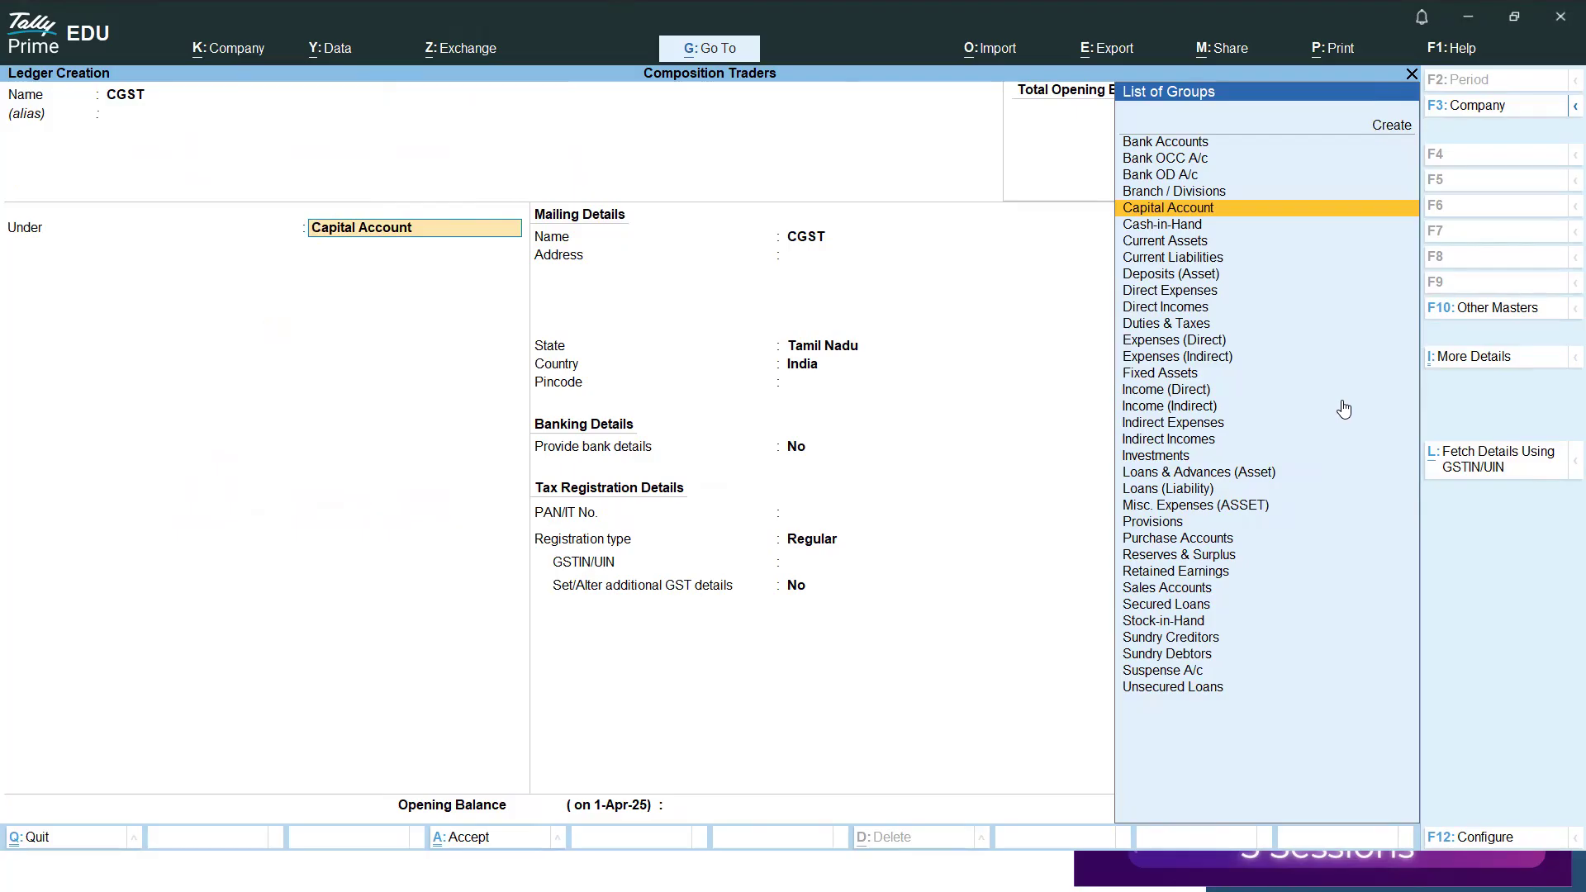
pyautogui.write('du')
pyautogui.press('Return')
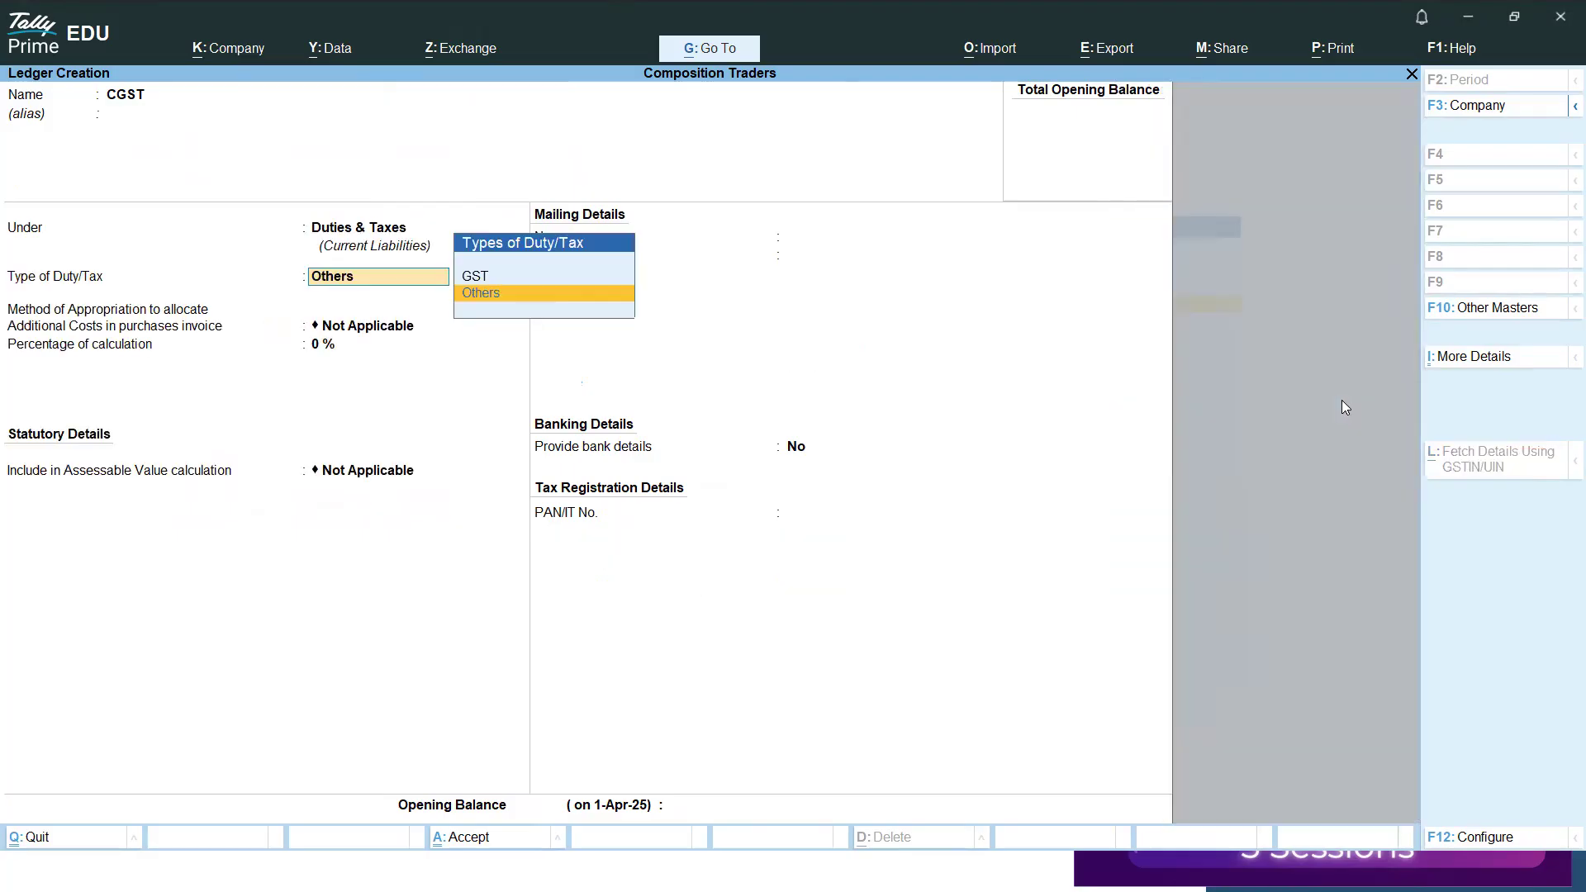
pyautogui.press('Up')
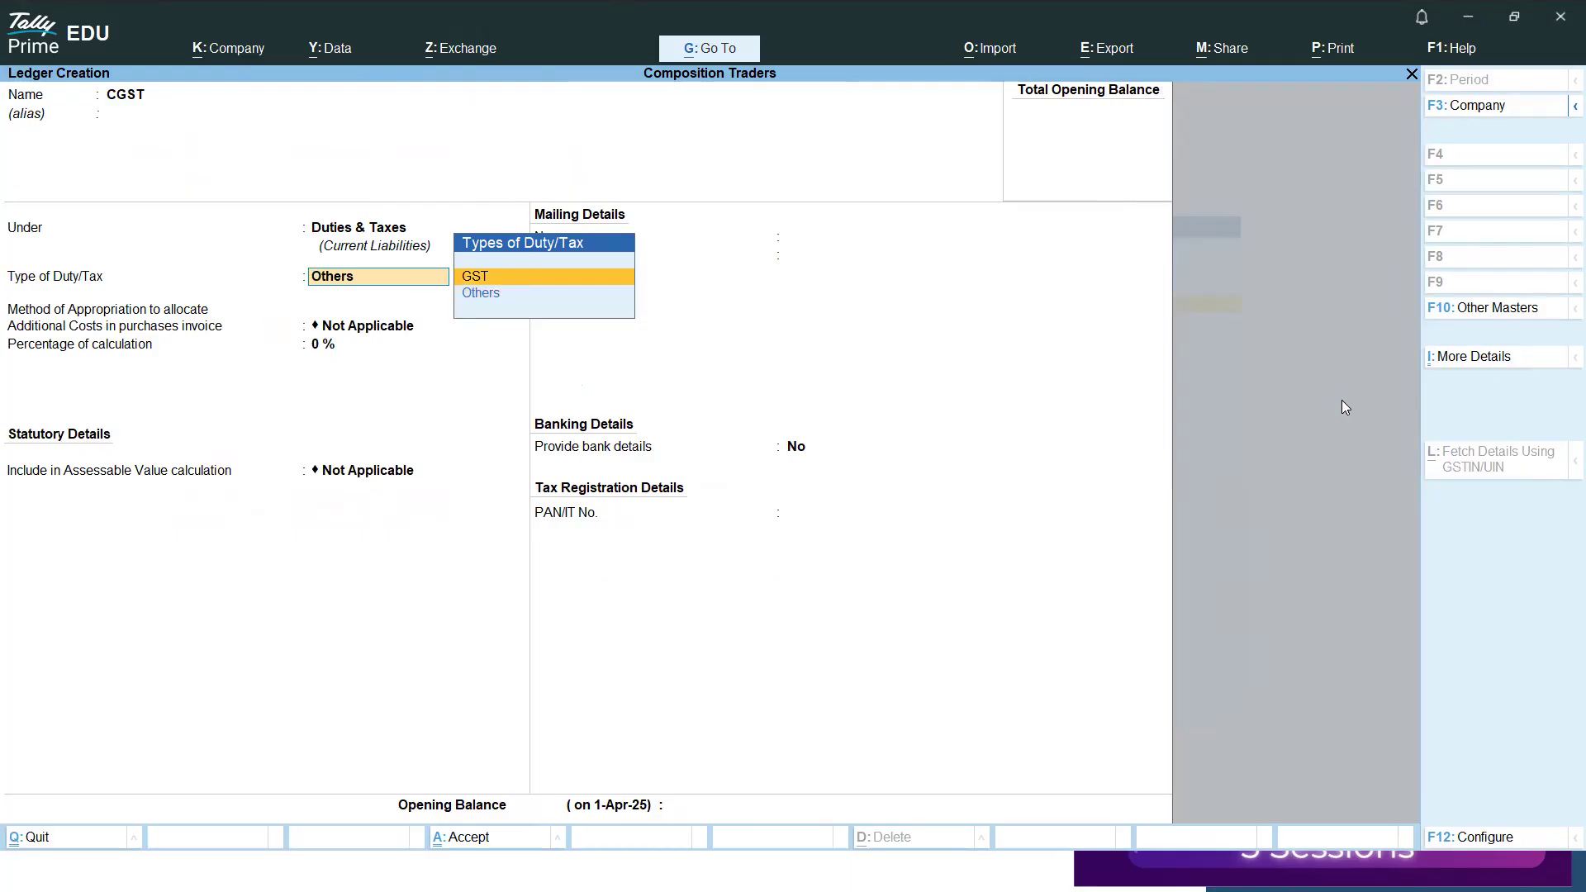
pyautogui.press('Return')
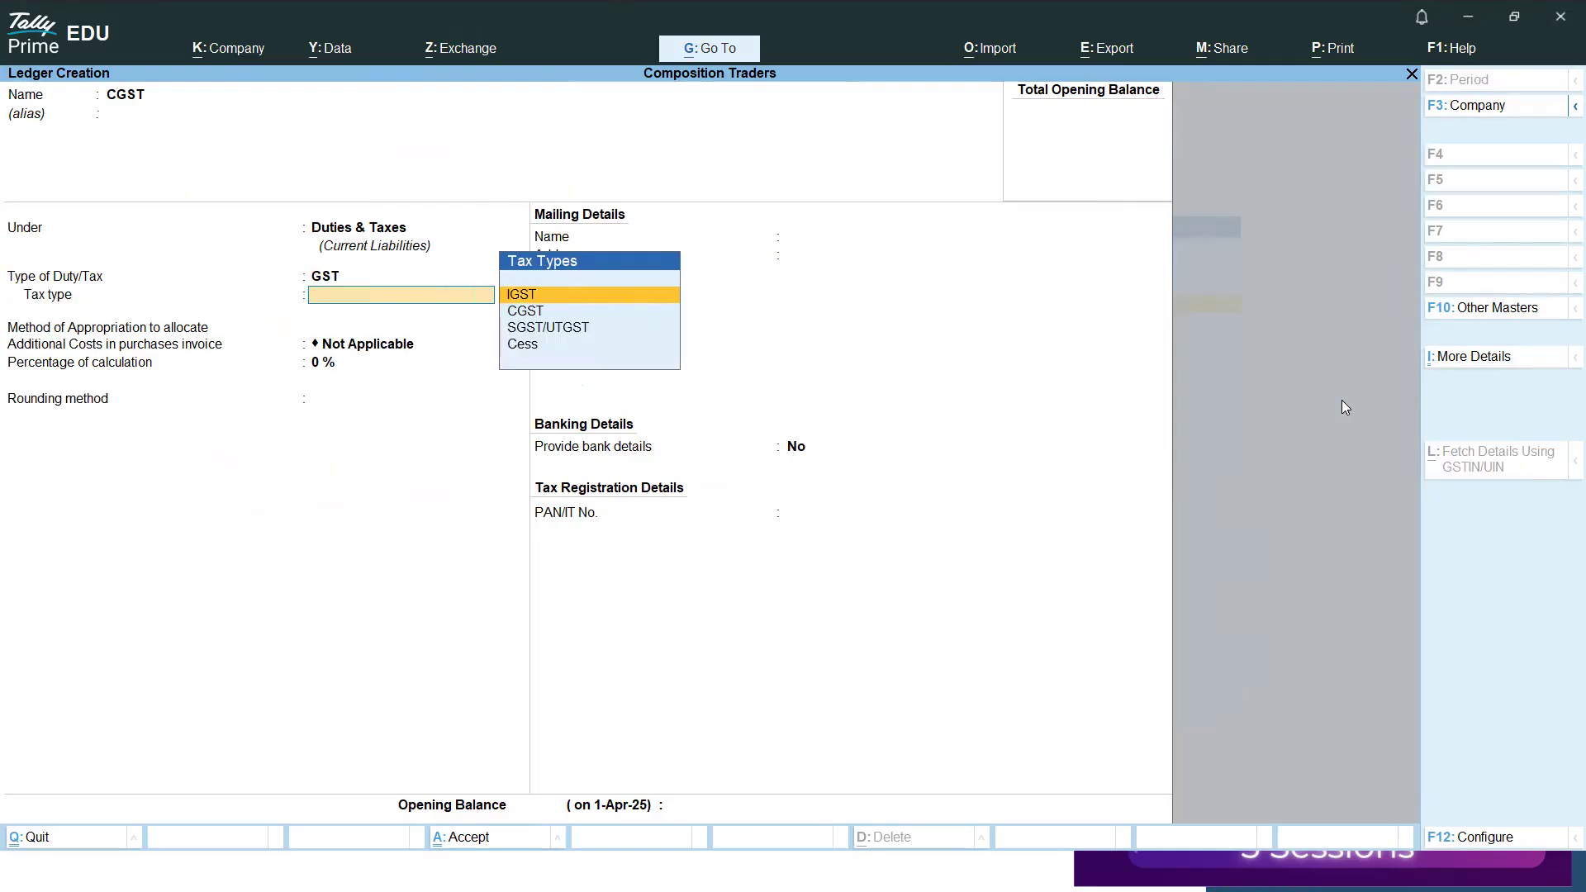
pyautogui.press('Down')
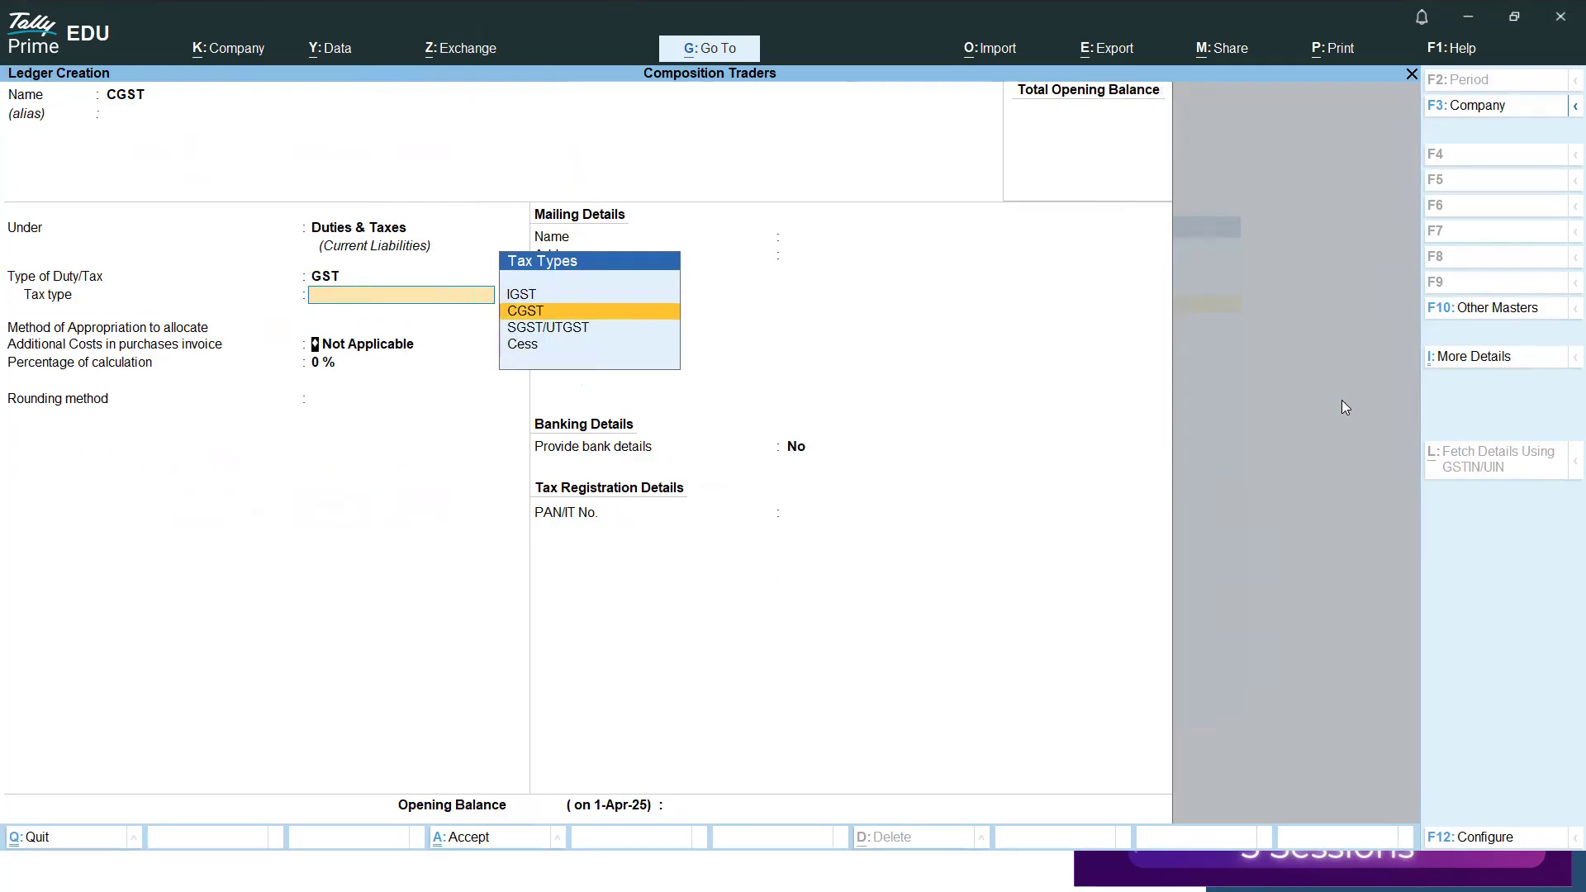
pyautogui.press('Return')
pyautogui.press('Return')
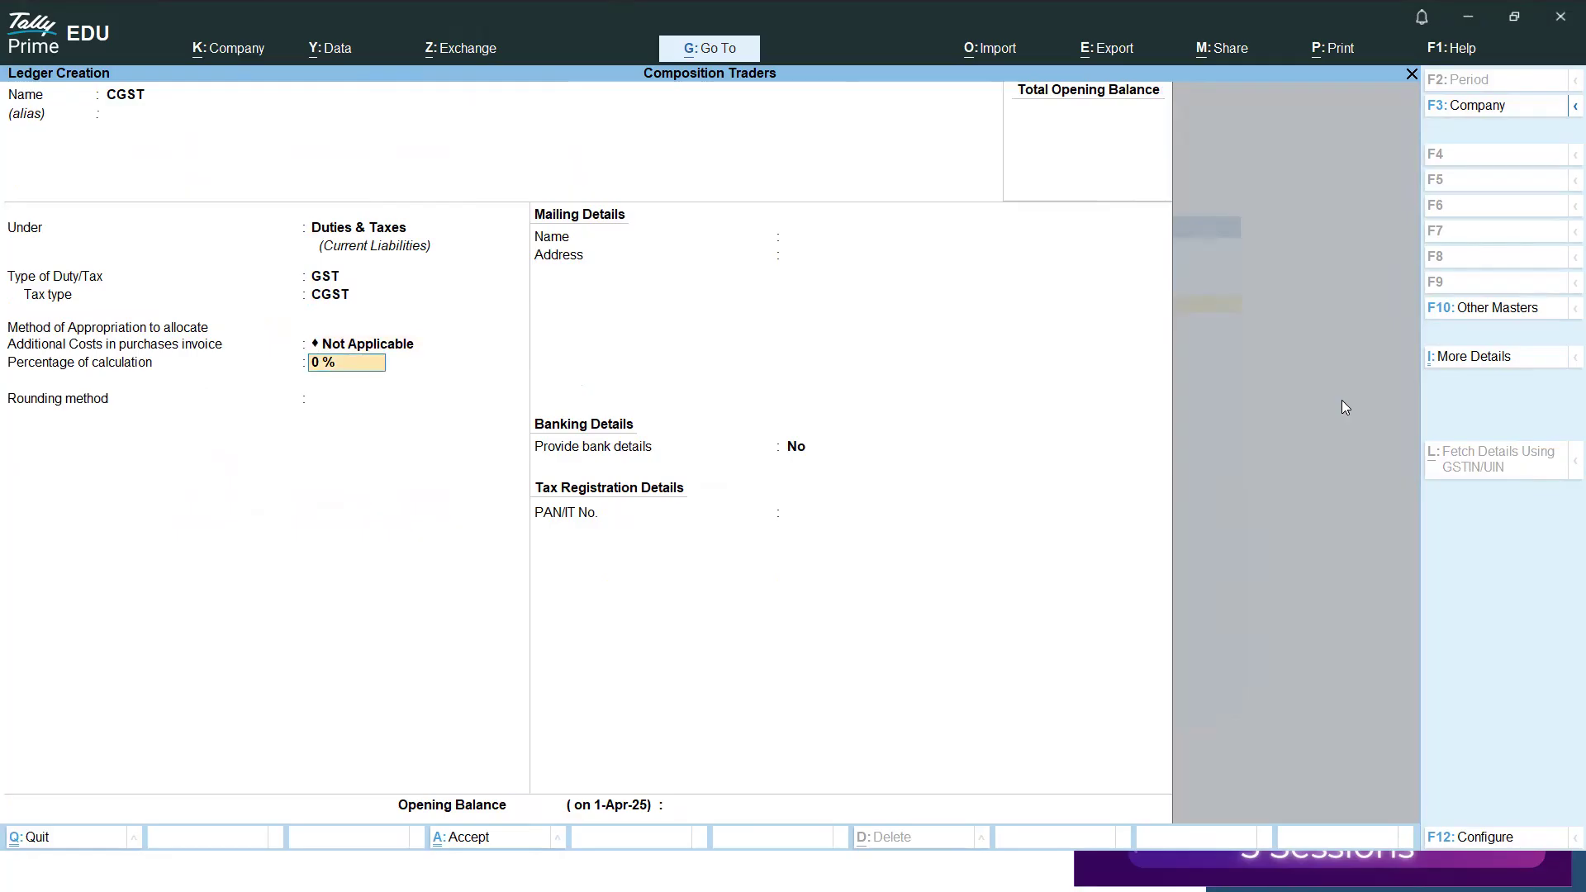
pyautogui.press('Return')
pyautogui.press('Return')
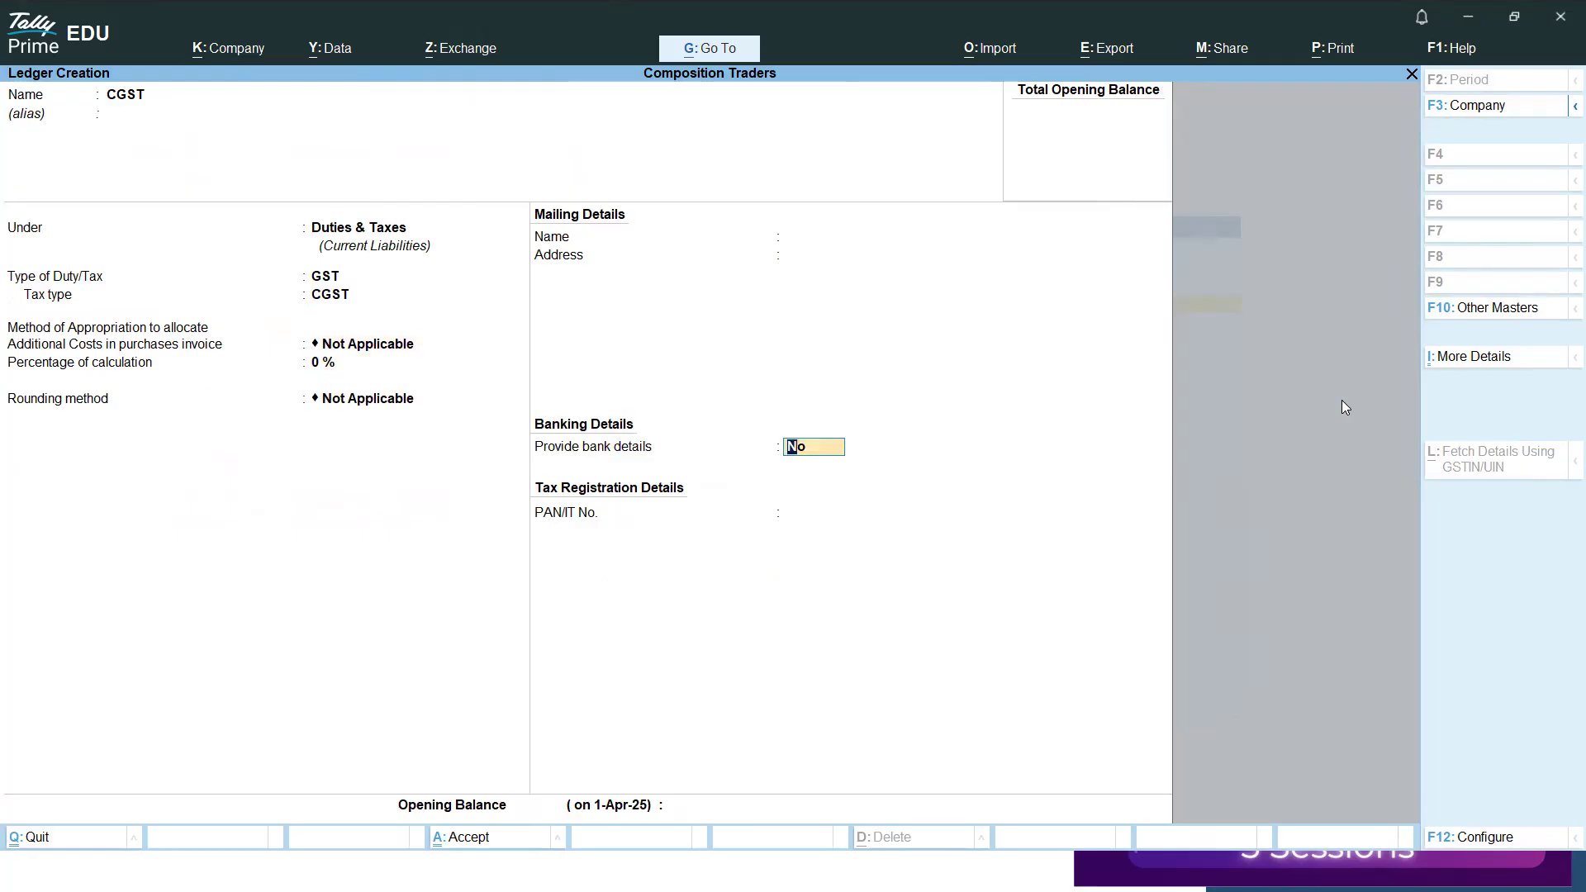
# Check the ledger configuration option for selecting appropriation methods to allocate additional costs.
pyautogui.press('BackSpace')
pyautogui.press('BackSpace')
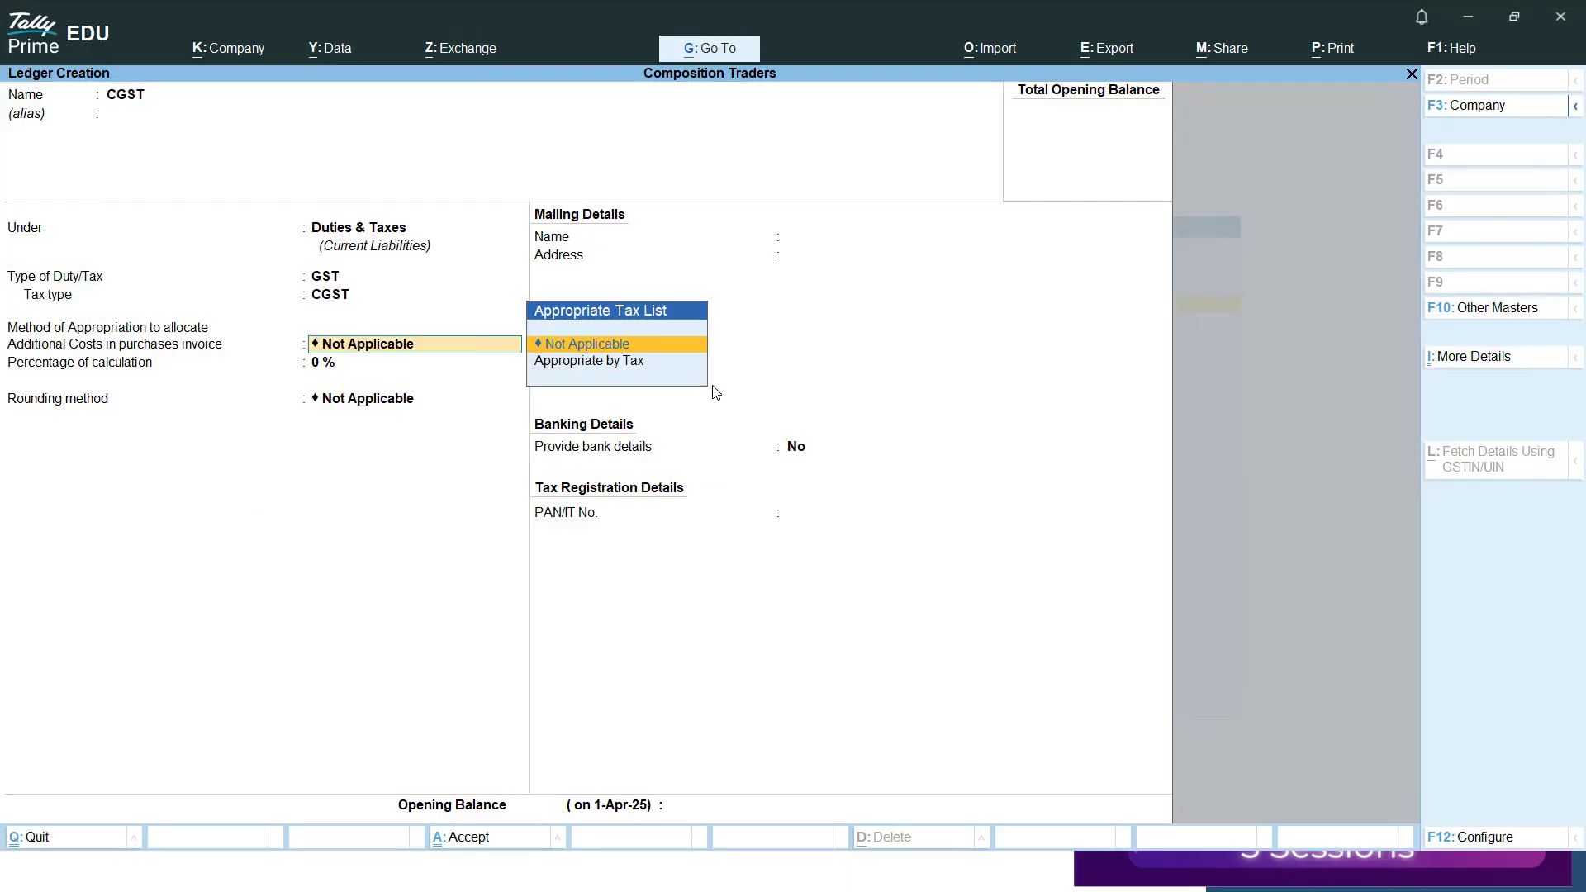
pyautogui.press('F12')
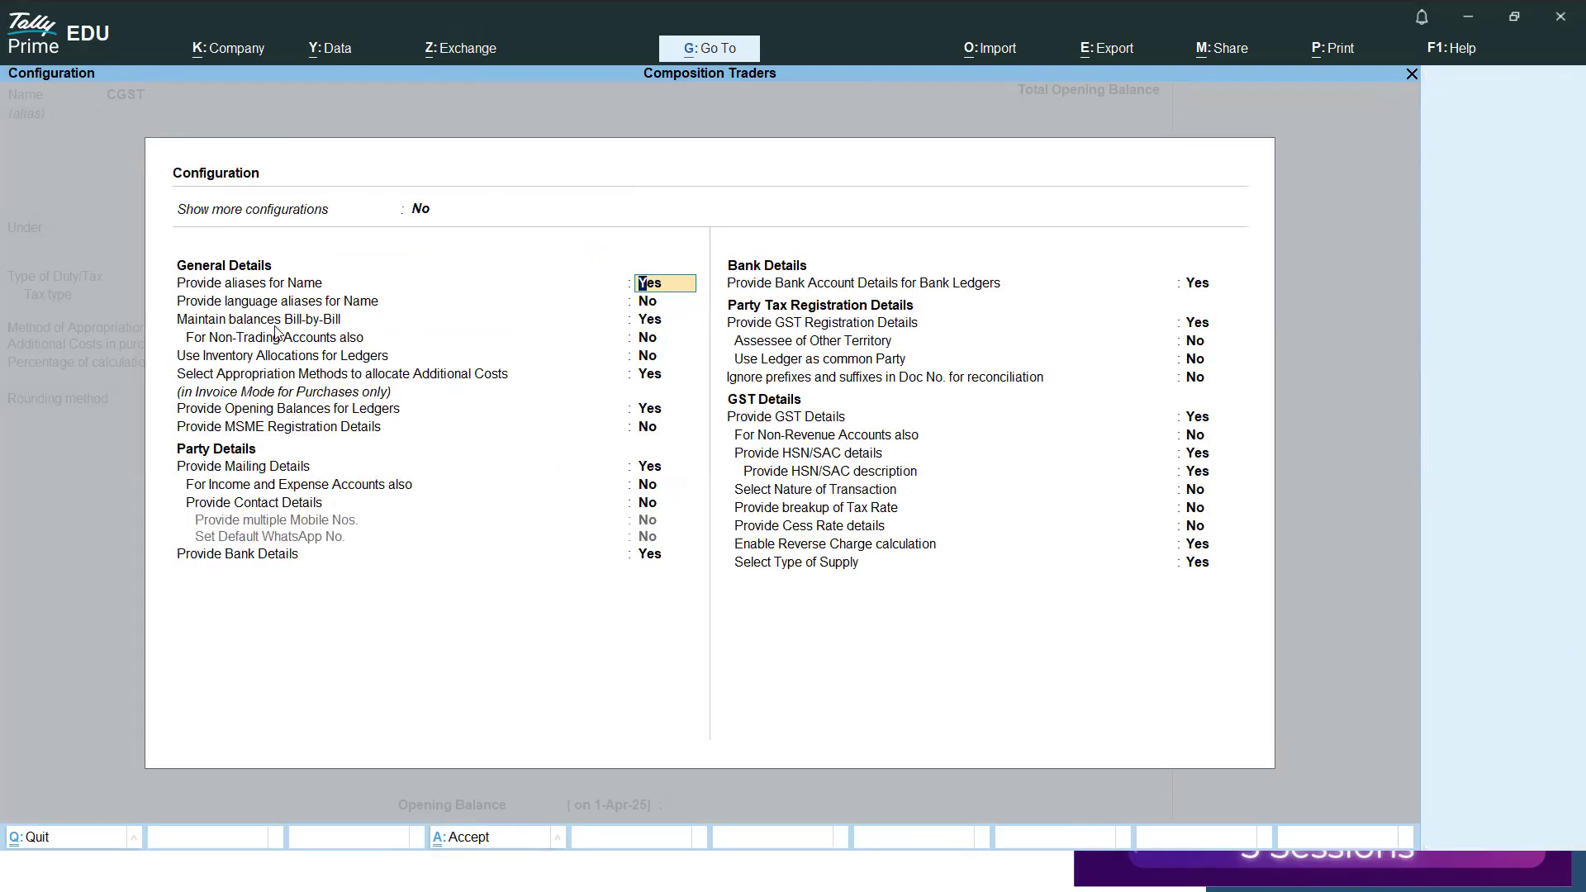
pyautogui.click(265, 378)
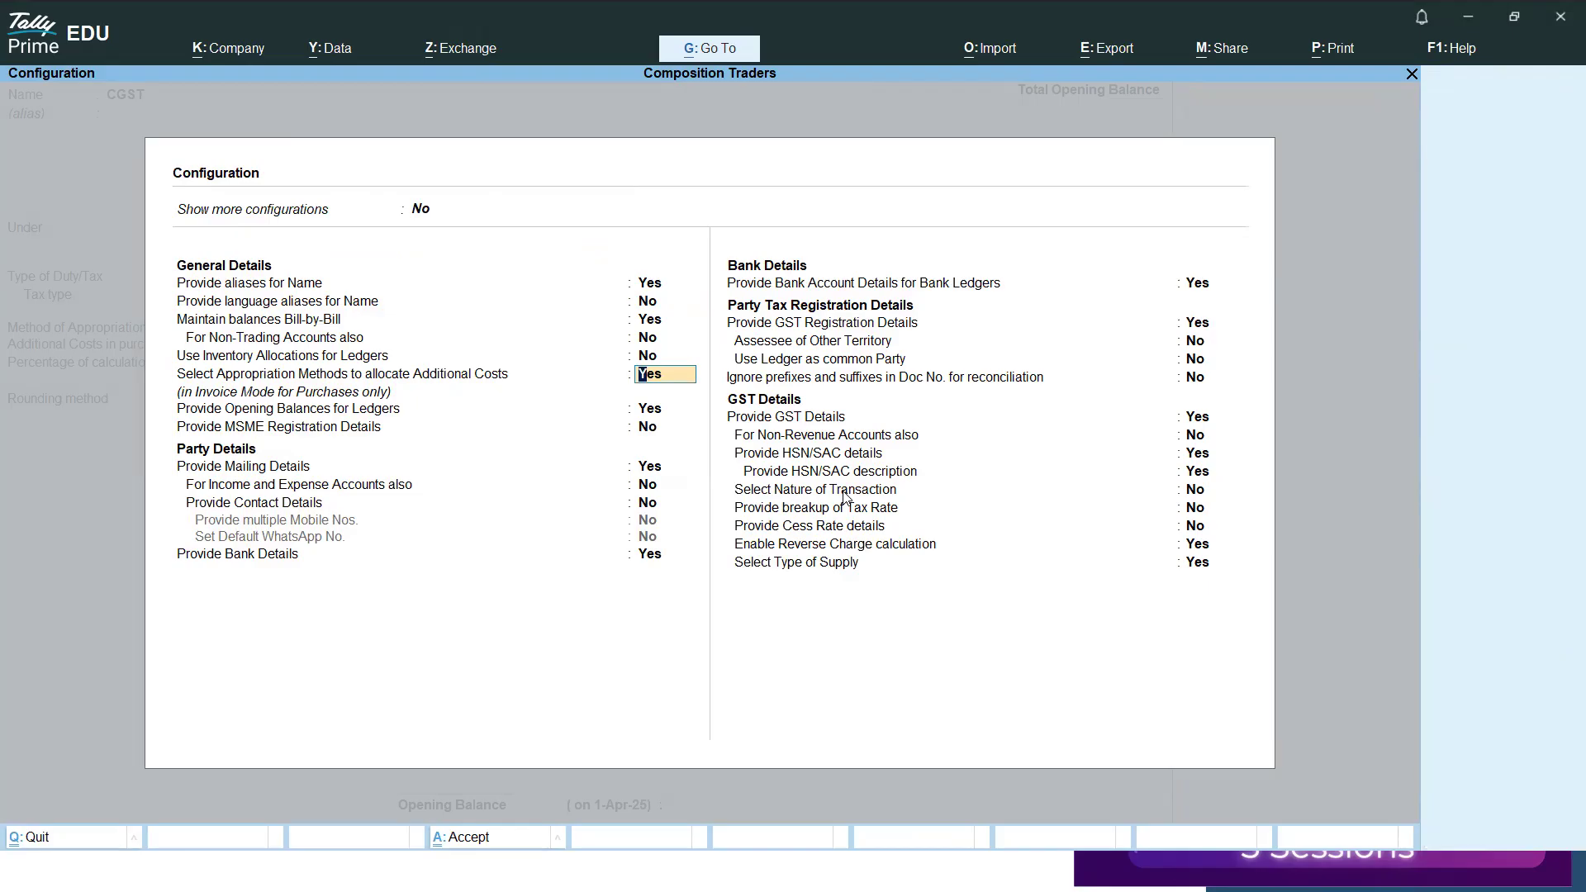
pyautogui.press('BackSpace')
pyautogui.press('Escape')
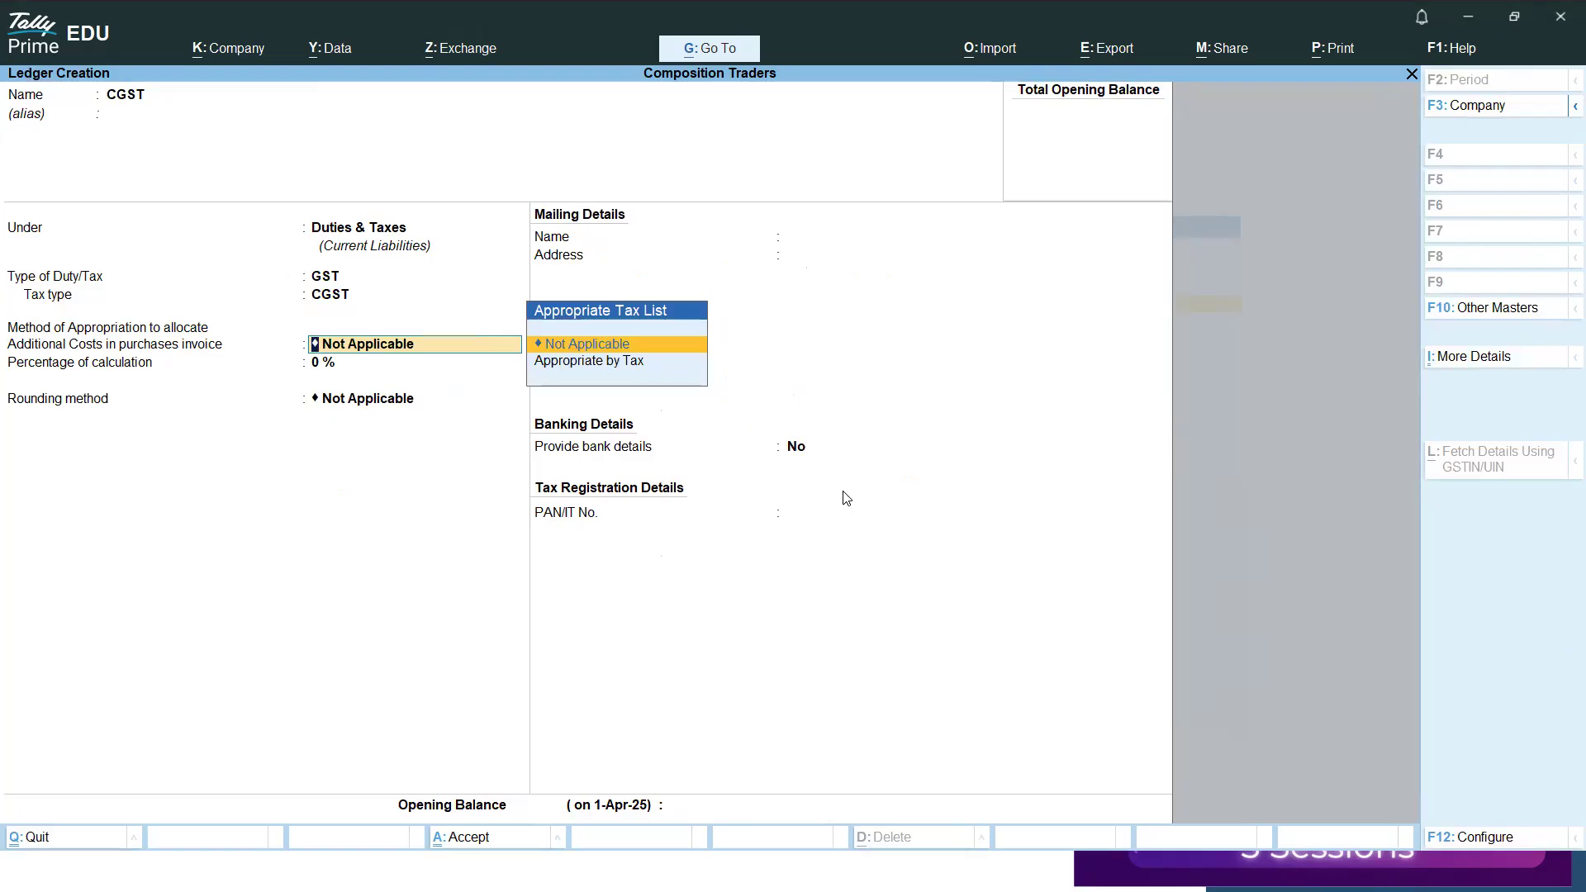
# Set the CGST ledger's additional cost allocation method to Appropriate by Tax and save the ledger.
pyautogui.press('Down')
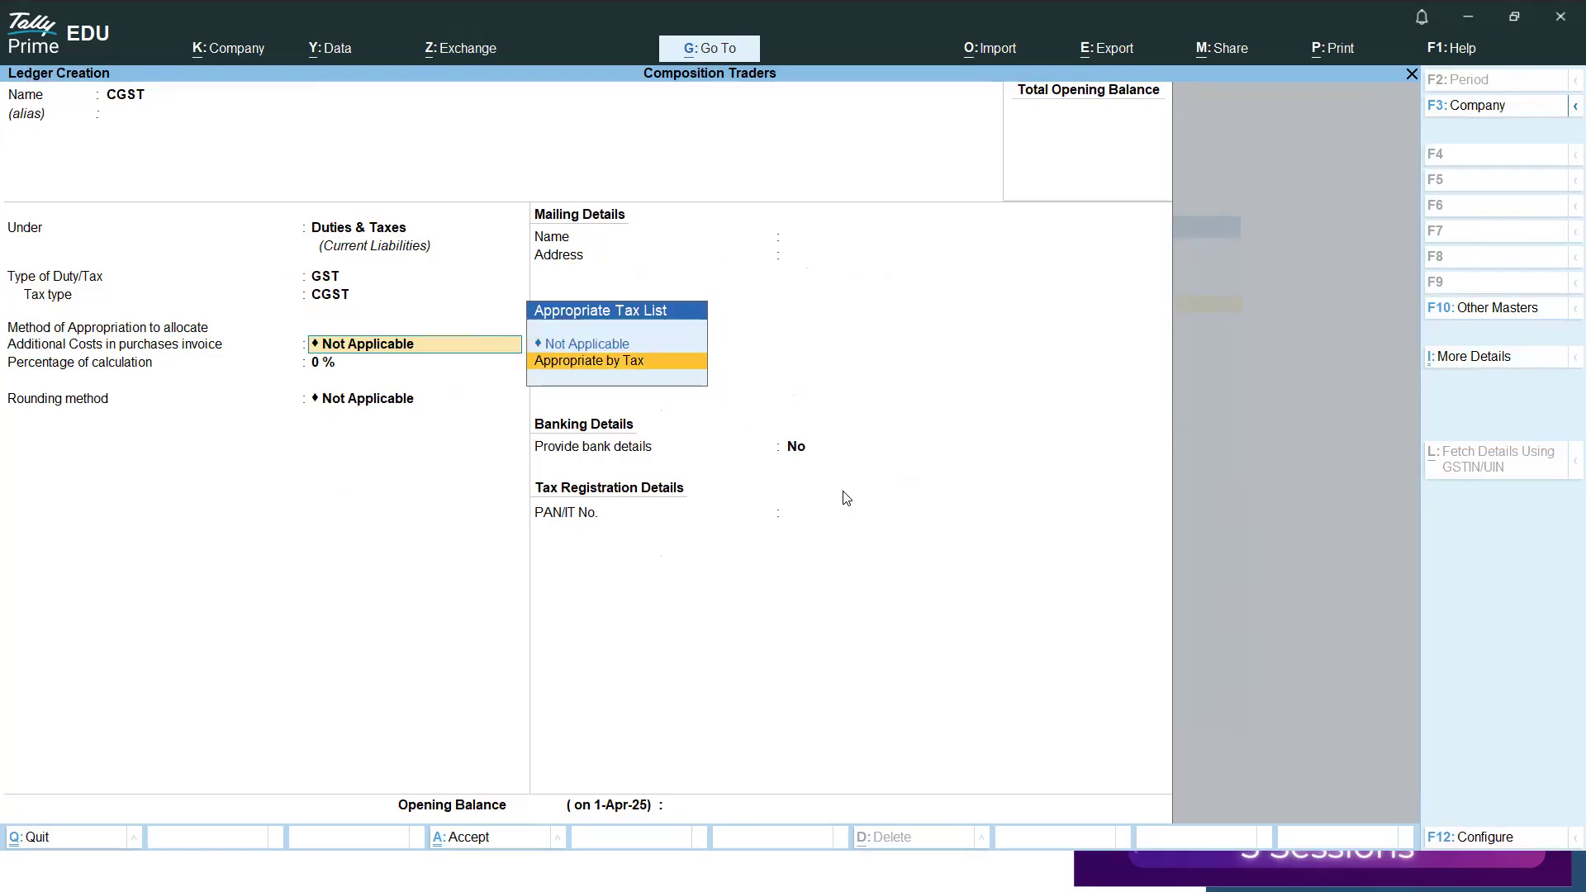
pyautogui.press('Return')
pyautogui.press('Return')
pyautogui.press('Return')
pyautogui.press('Return')
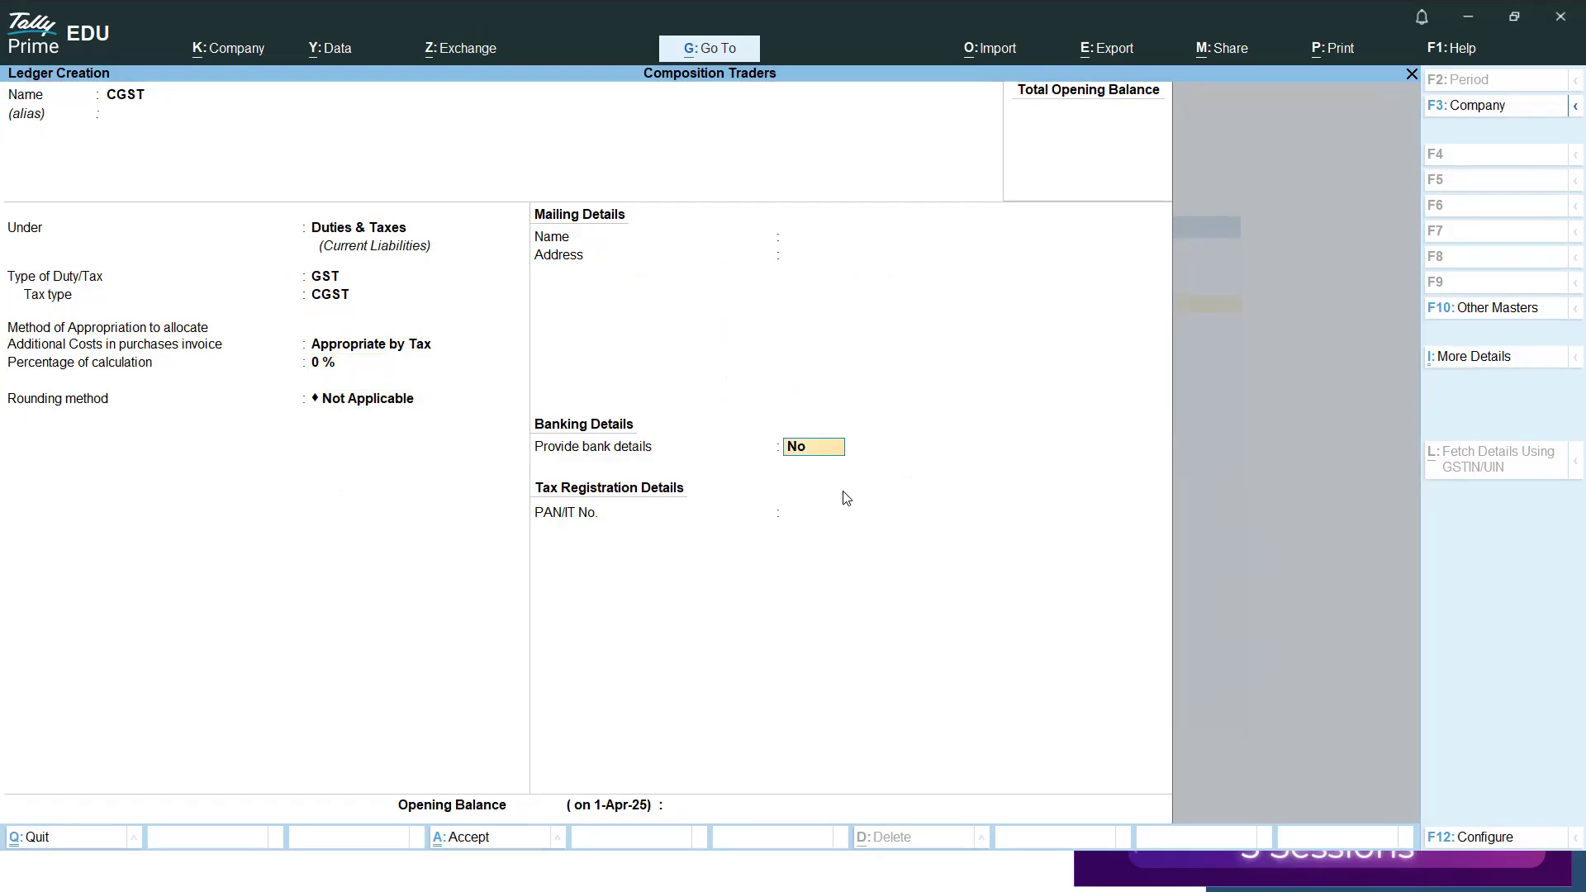
pyautogui.press('Return')
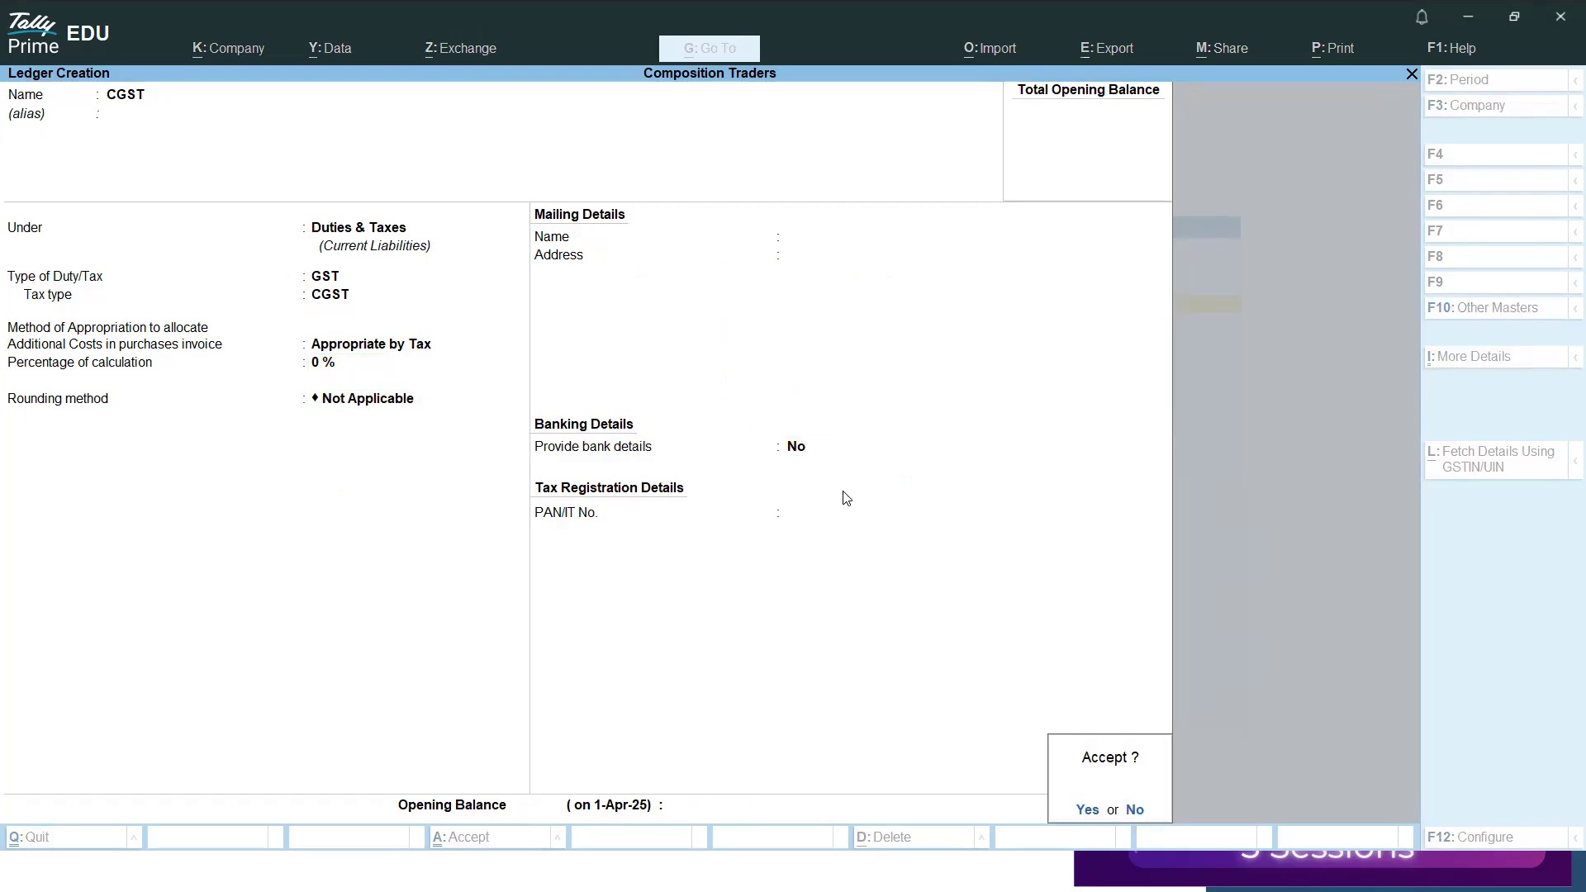
pyautogui.press('Return')
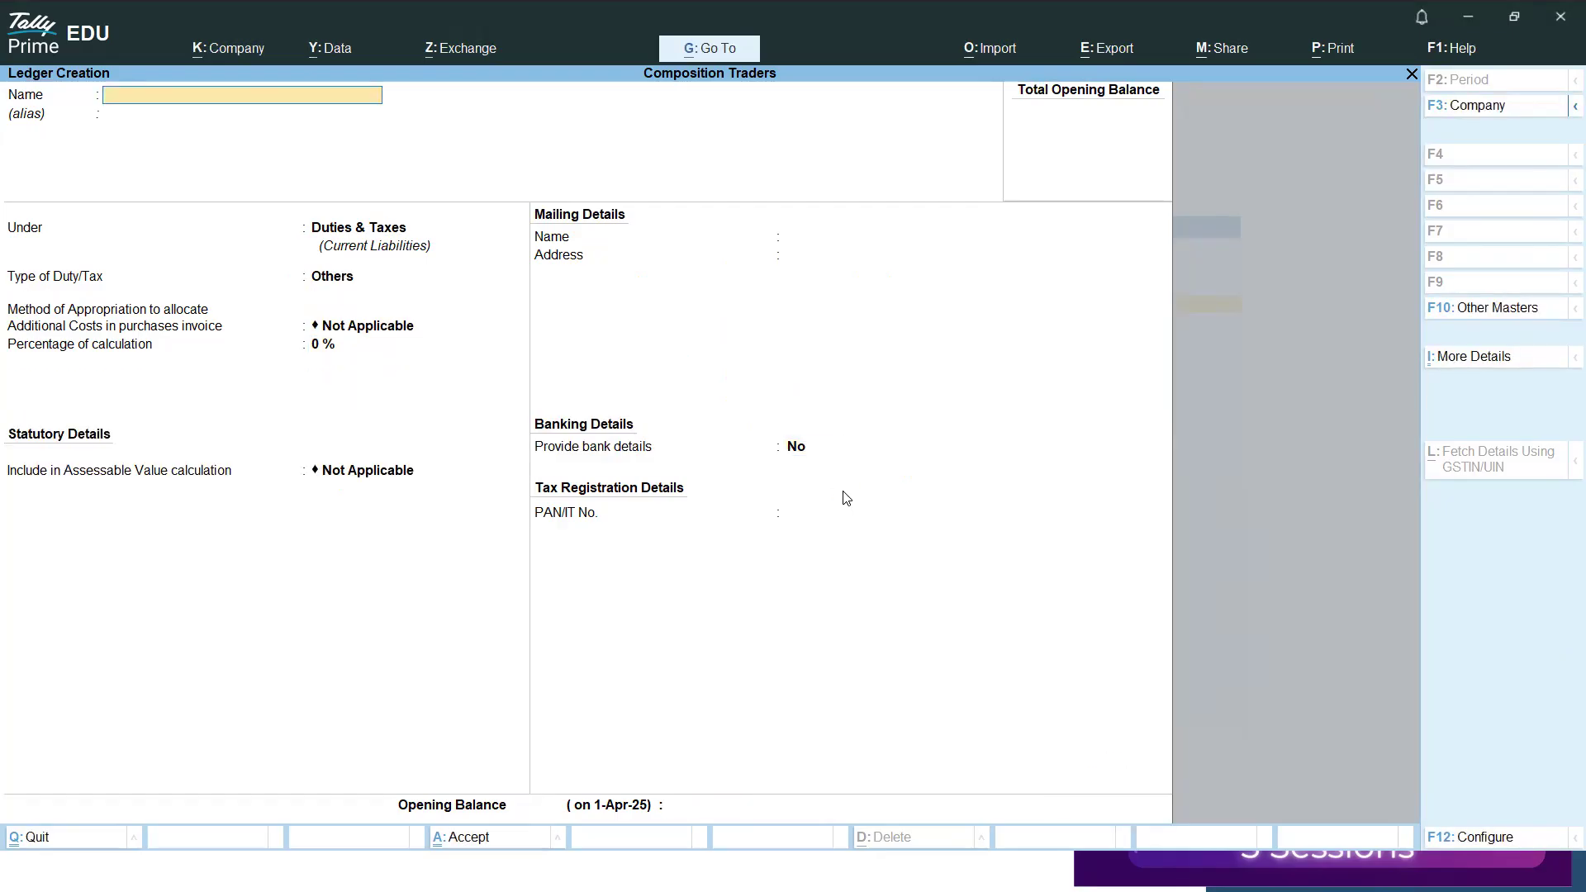
# Start a ledger named SGST under Duties & Taxes with duty type GST and tax type SGST/UTGST.
pyautogui.write('SGST')
pyautogui.press('Return')
pyautogui.press('Return')
pyautogui.press('Return')
pyautogui.press('Up')
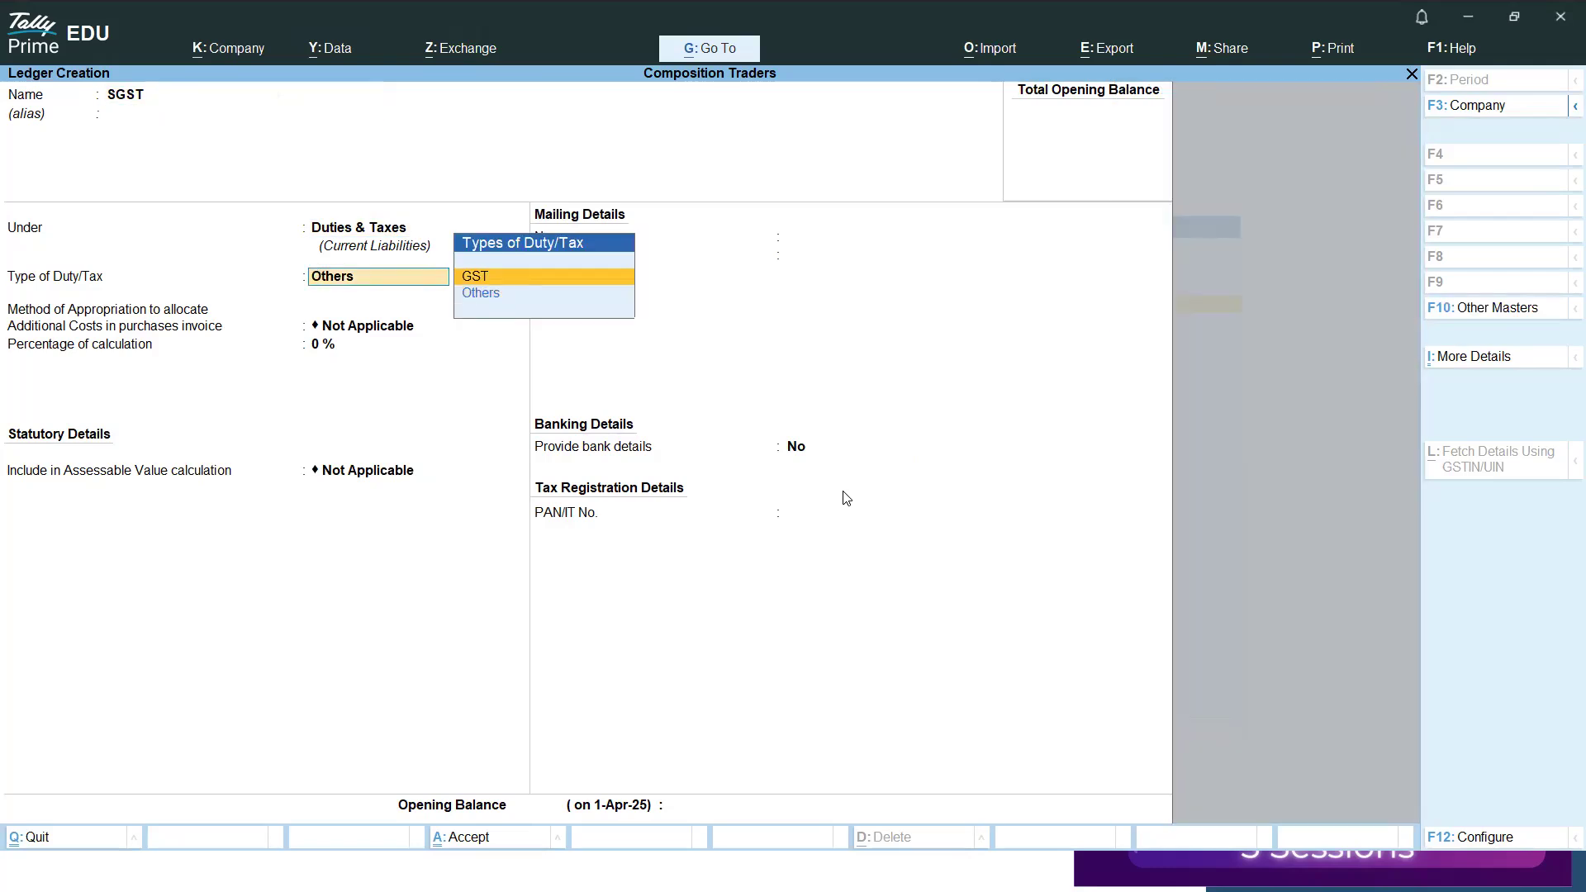
pyautogui.press('Return')
pyautogui.press('Down')
pyautogui.press('Down')
pyautogui.press('Return')
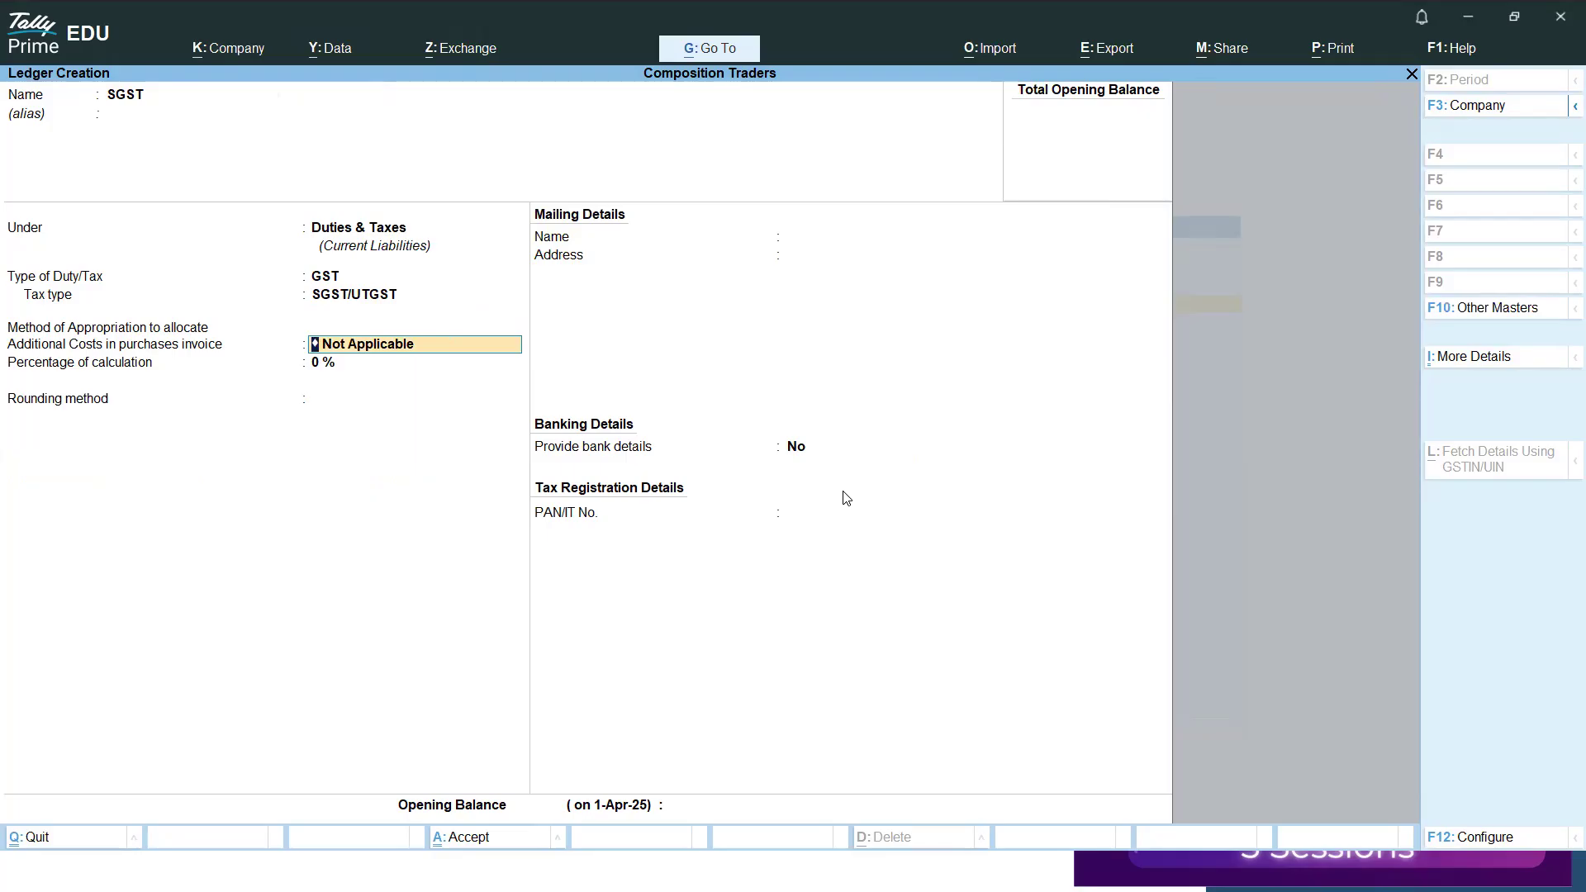
# Set the SGST ledger's additional cost allocation method to Appropriate by Tax, keep the remaining defaults and save it.
pyautogui.press('space')
pyautogui.press('Down')
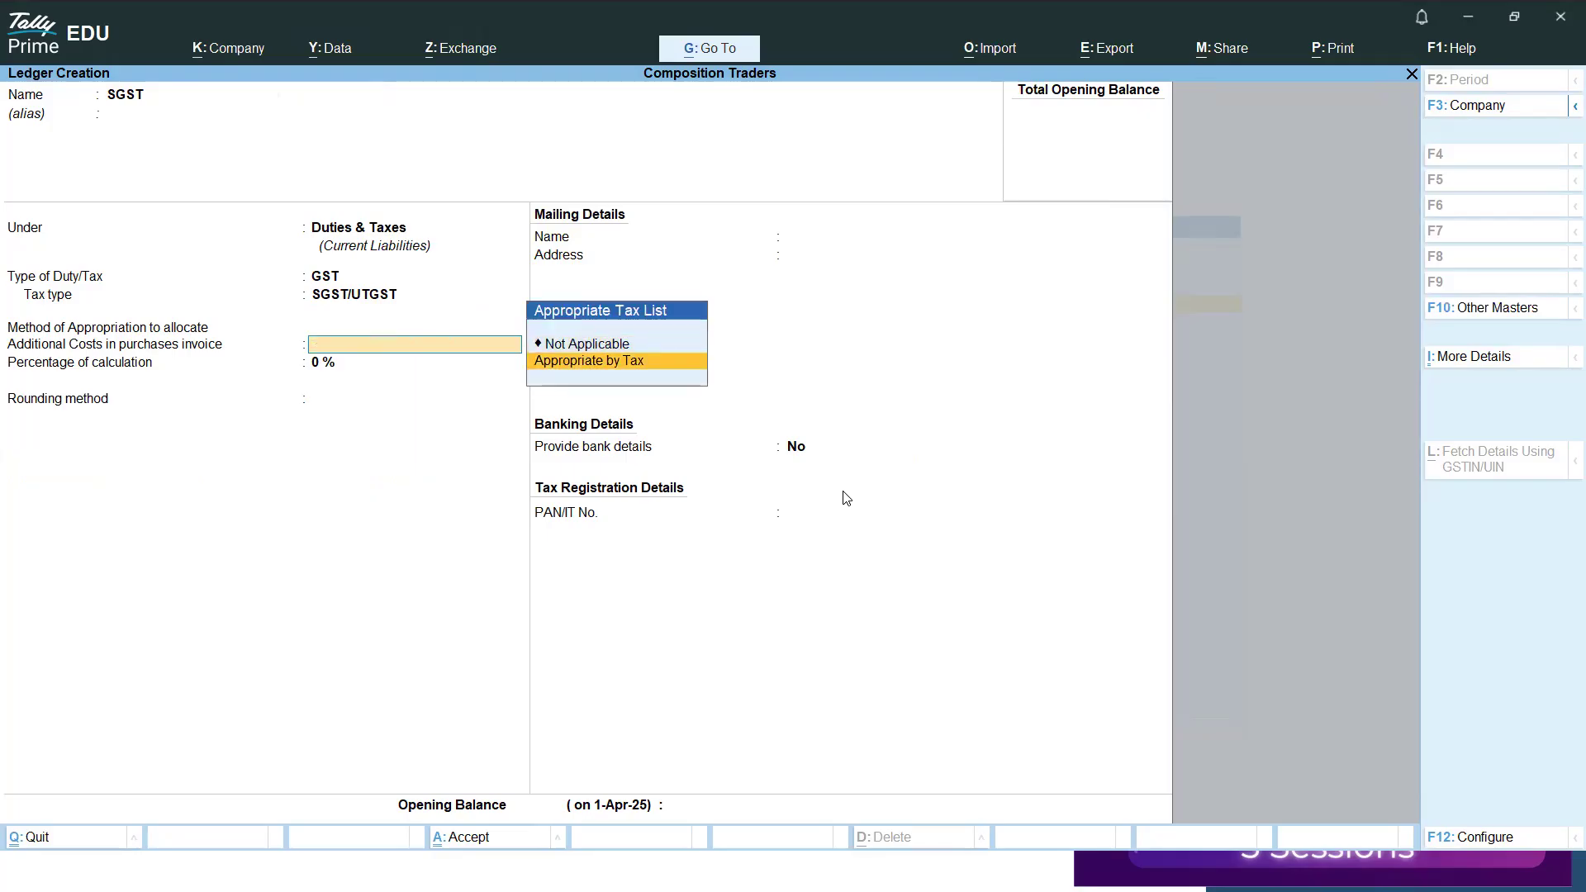
pyautogui.press('Return')
pyautogui.press('Return')
pyautogui.press('Return')
pyautogui.press('Return')
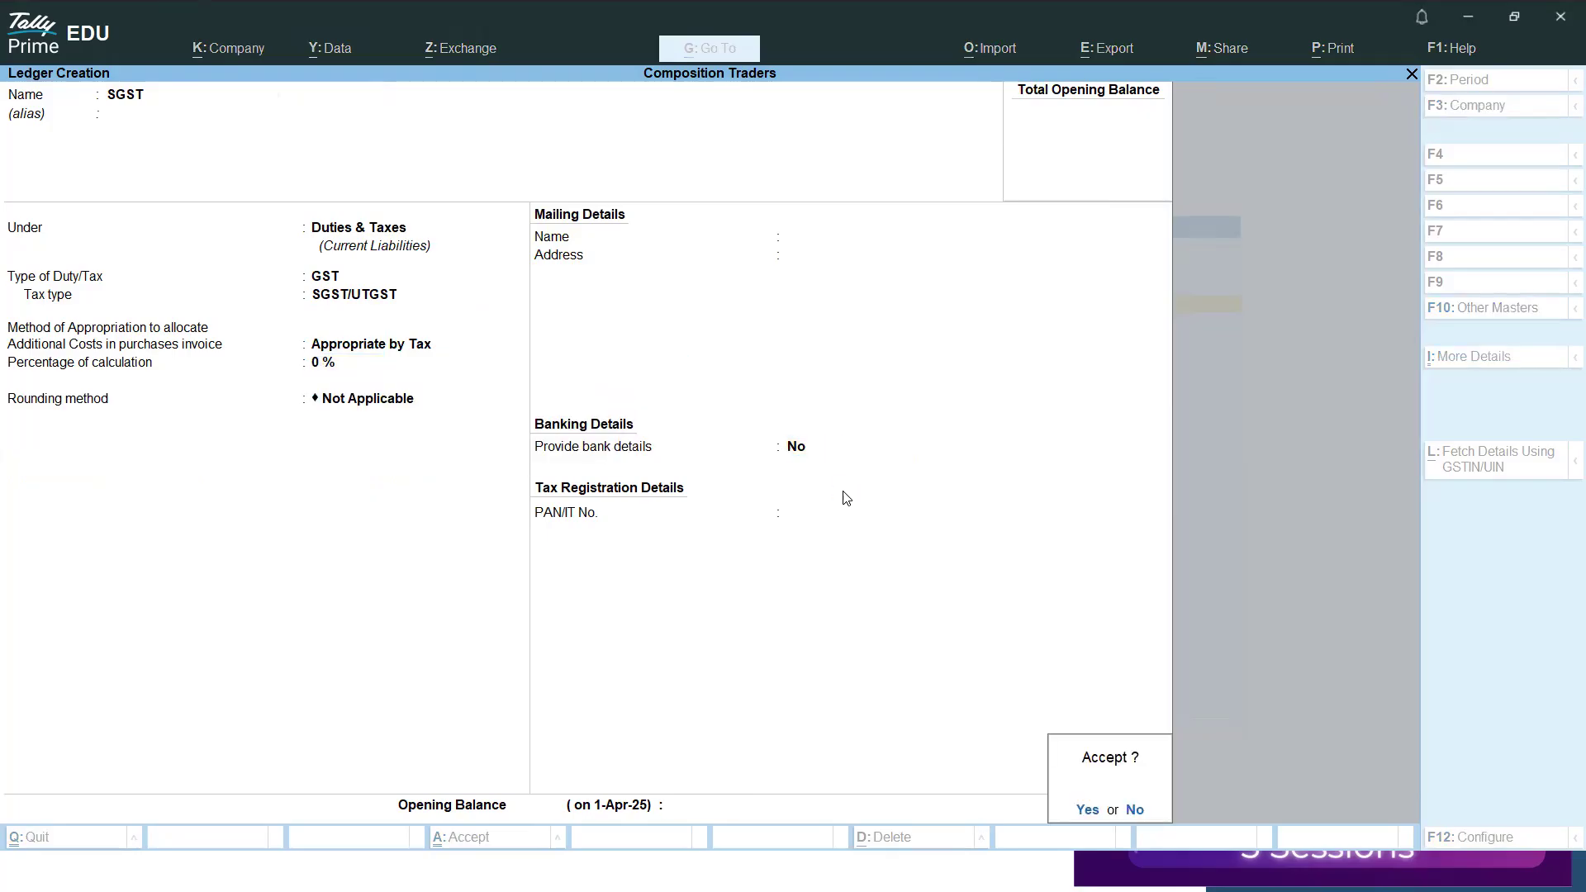
pyautogui.press('y')
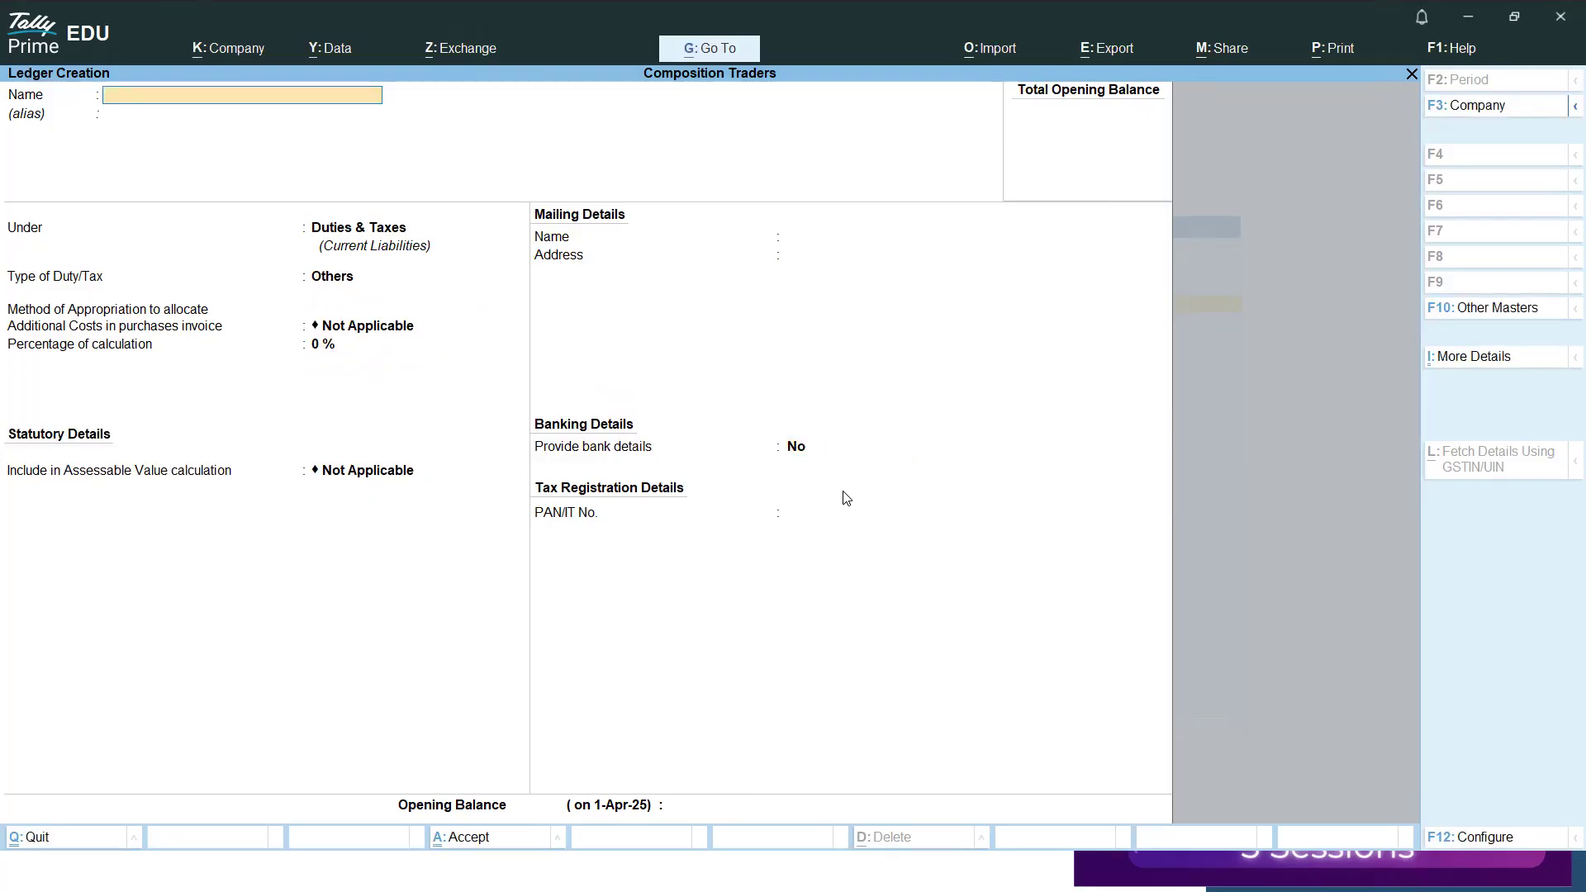
pyautogui.write('PURCHASE')
pyautogui.press('Return')
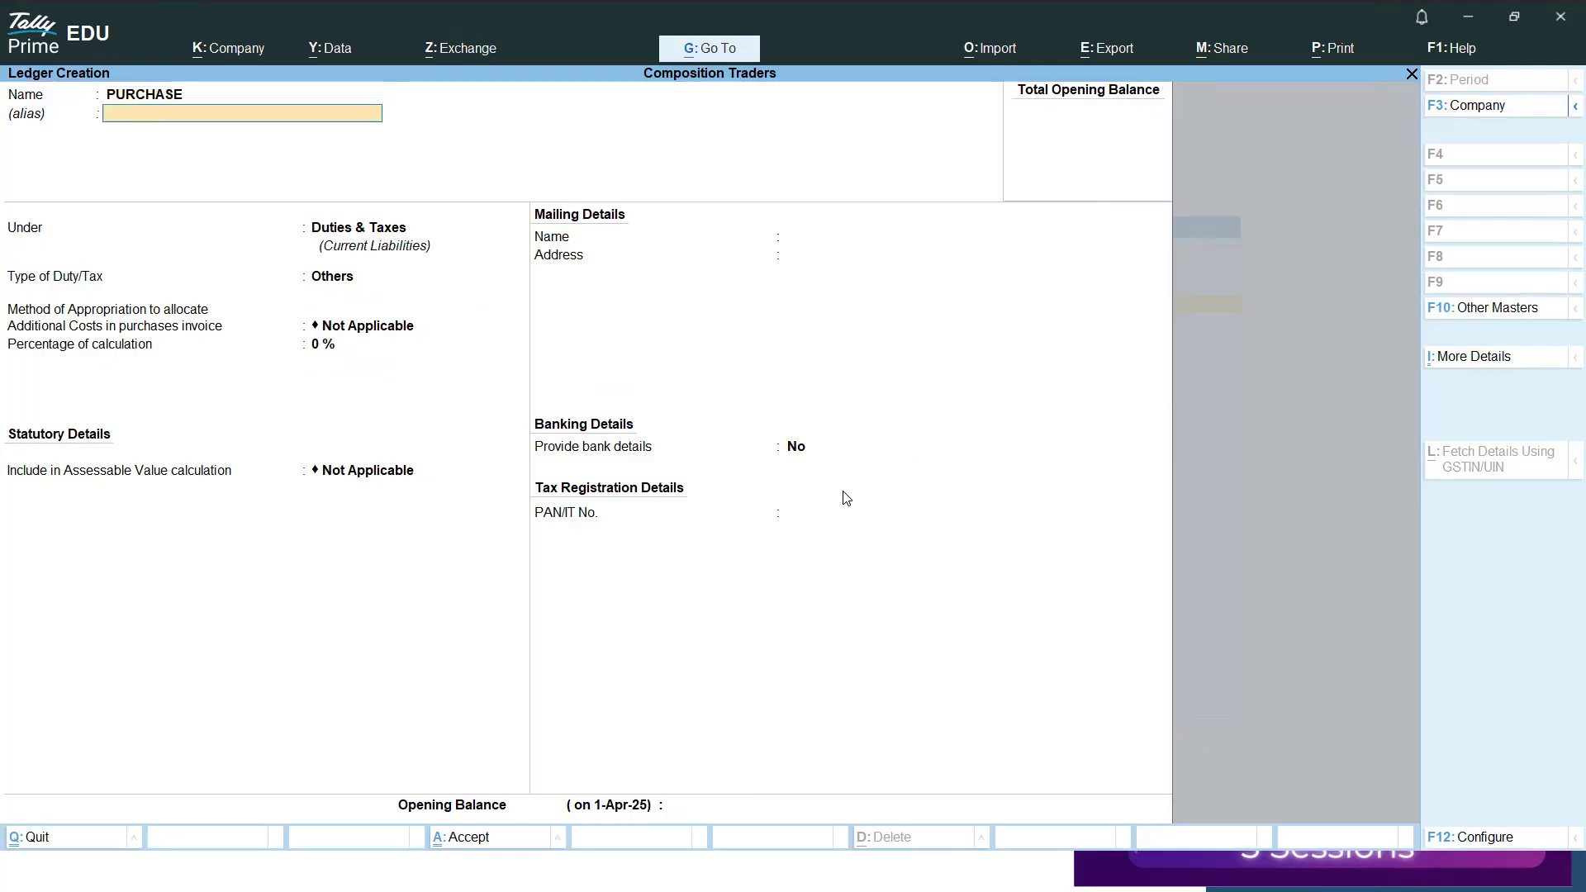
pyautogui.press('BackSpace')
# Create a ledger named Purchase under Purchase Accounts with the default statutory details and save it.
pyautogui.write('Purc')
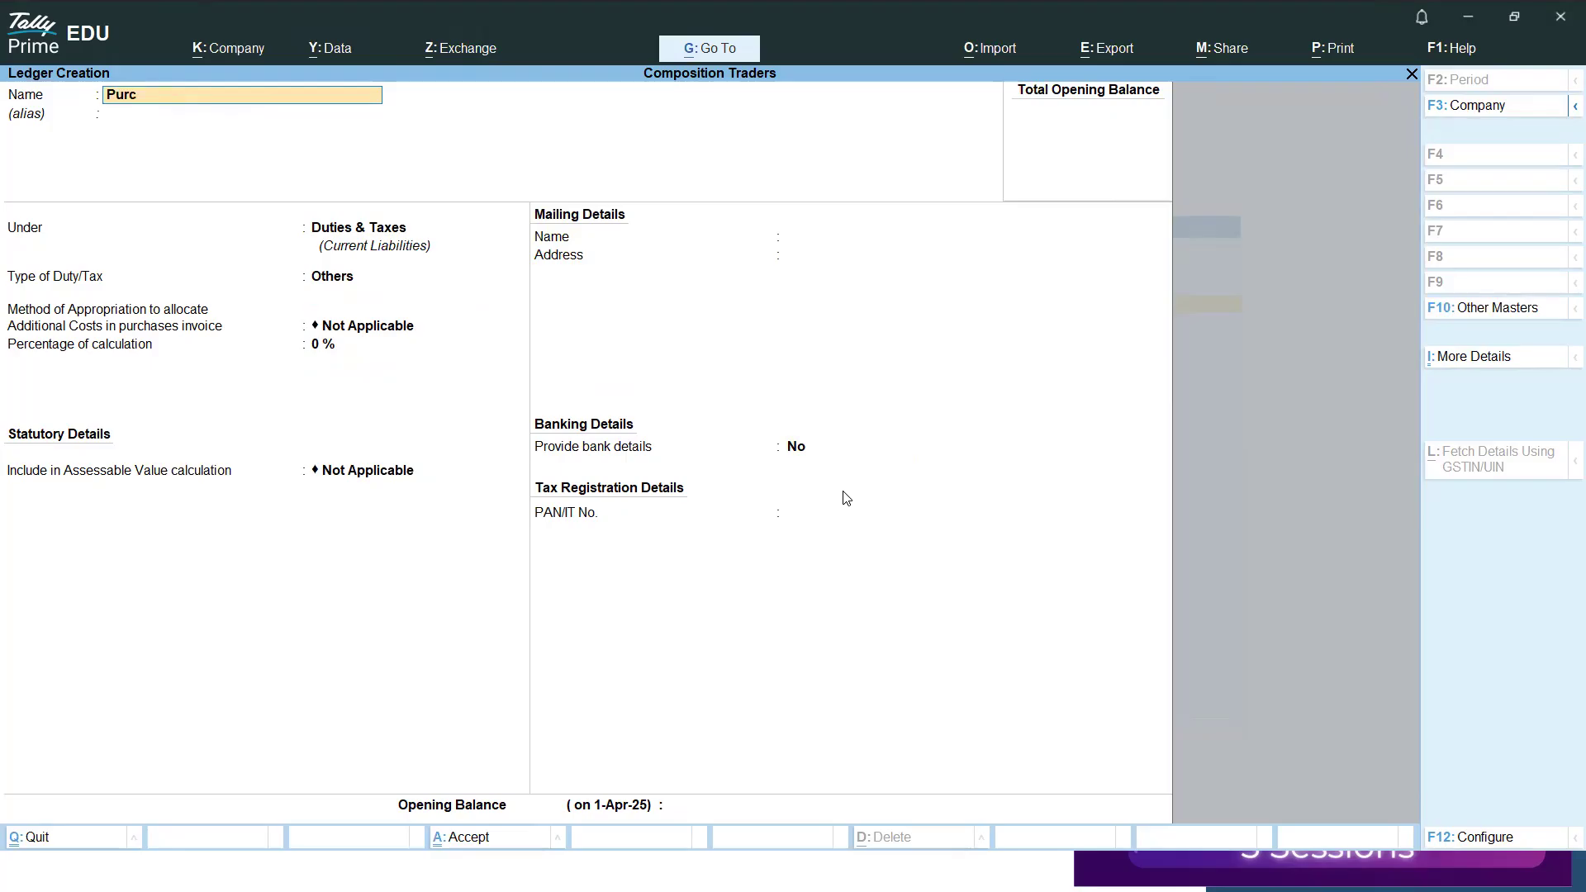
pyautogui.write('hase')
pyautogui.press('Return')
pyautogui.write('Pu')
pyautogui.press('Return')
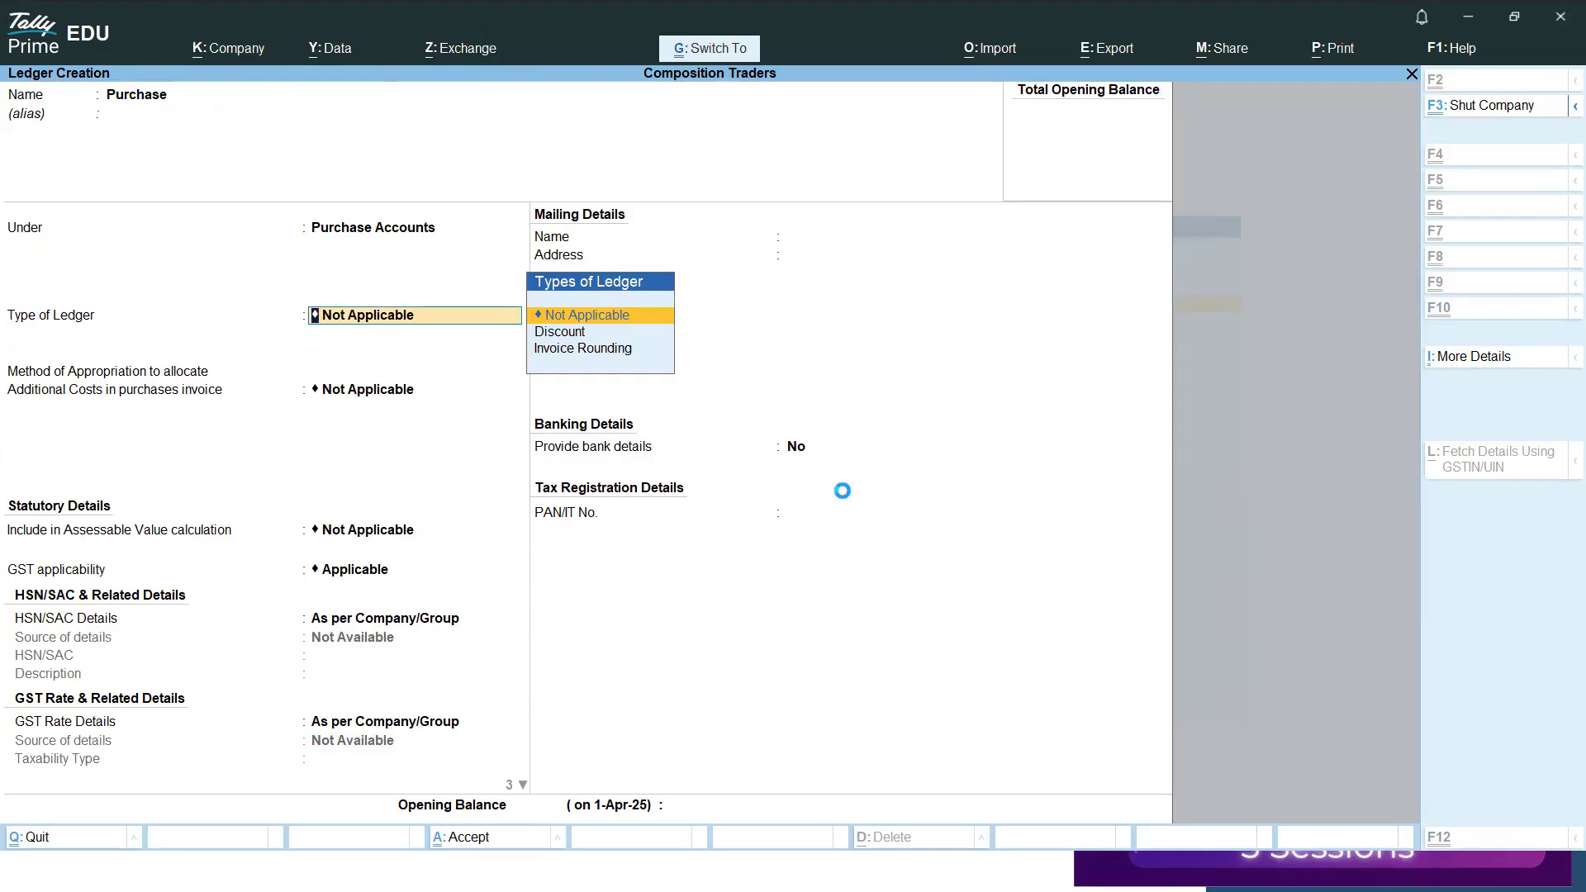
pyautogui.hotkey('ctrl', 'a')
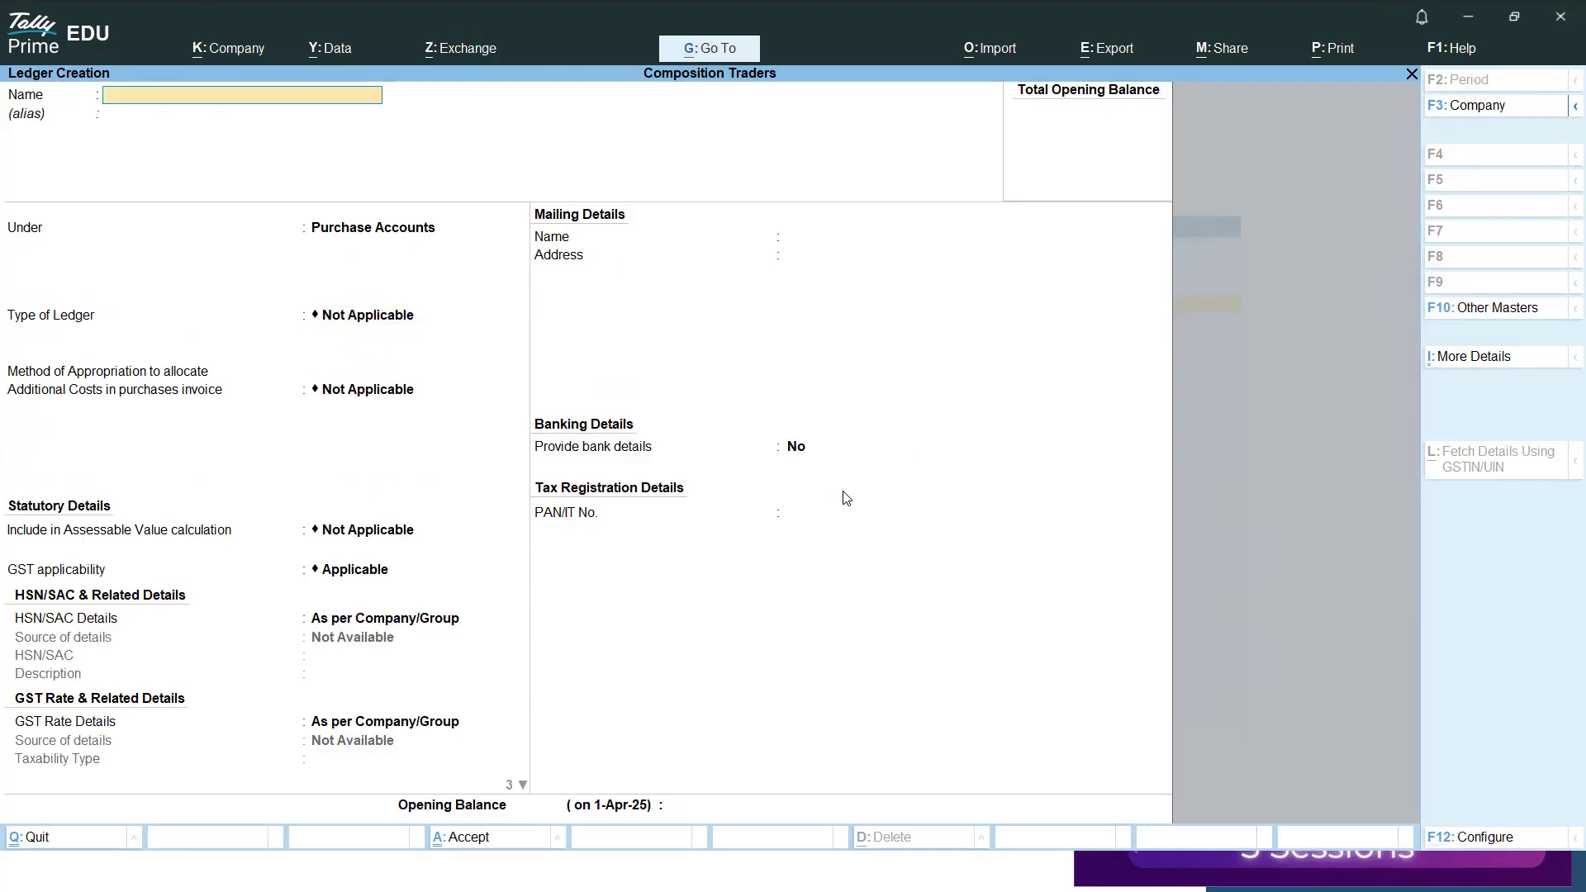
# Start a new ledger named Transportation Charges (RCM).
pyautogui.write('T')
pyautogui.write('ra')
pyautogui.write('n')
pyautogui.write('sport')
pyautogui.write('ation')
pyautogui.write(' Cjh')
pyautogui.press('BackSpace')
pyautogui.press('BackSpace')
pyautogui.write('harges (RCM)')
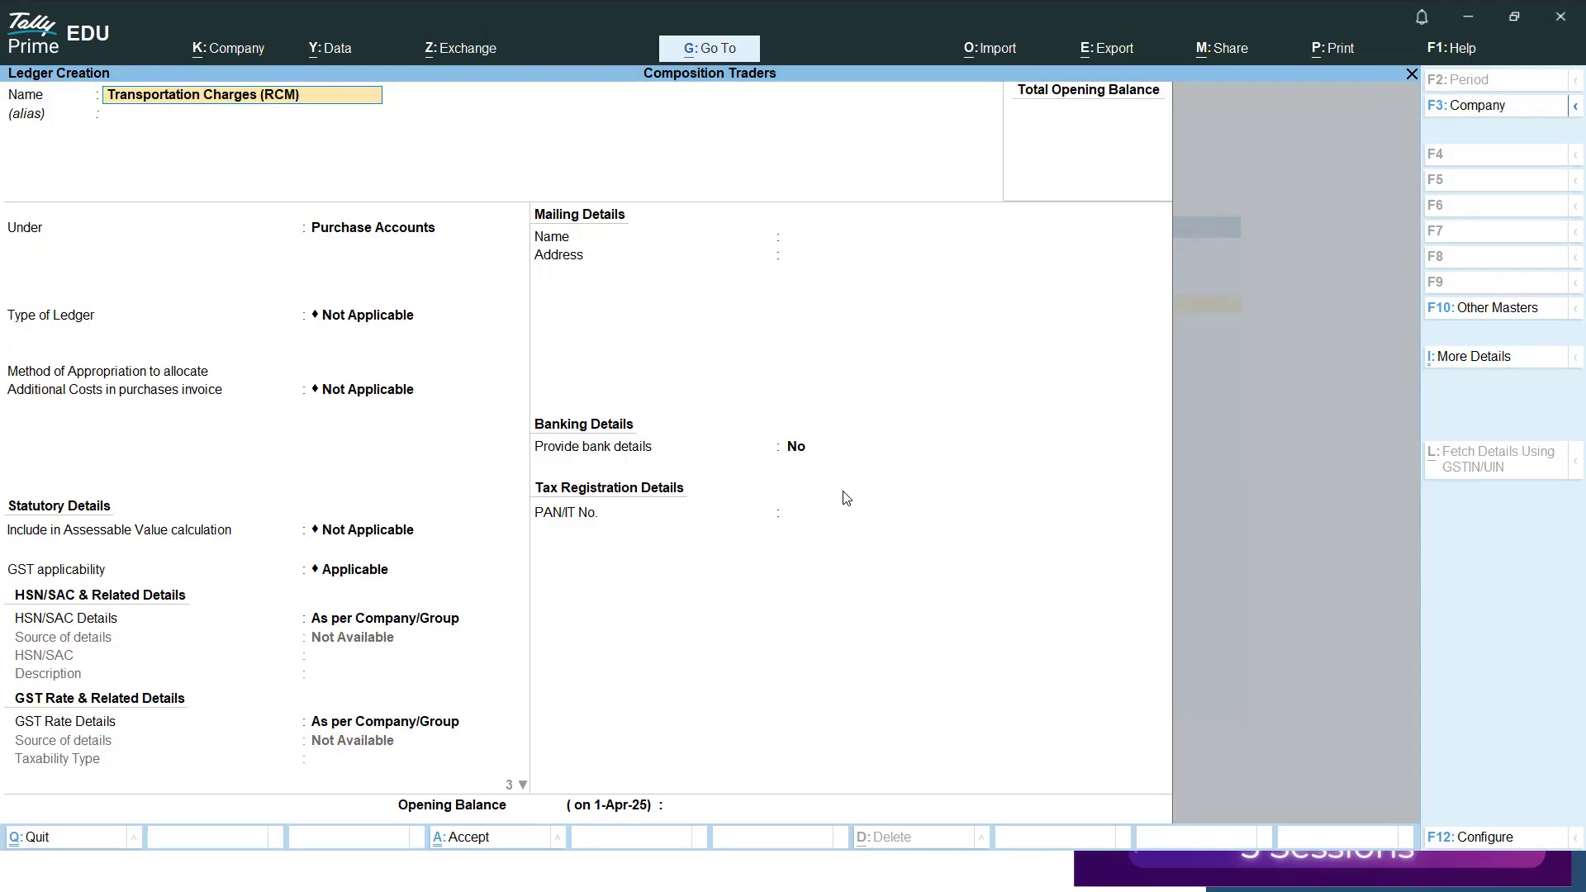
# Group the transportation charges ledger under Direct Expenses, keeping the default ledger type, cost allocation method and GST applicability.
pyautogui.press('Return')
pyautogui.press('Return')
pyautogui.write('Di')
pyautogui.press('Down')
pyautogui.press('Up')
pyautogui.press('Return')
pyautogui.press('Return')
pyautogui.press('Return')
pyautogui.press('Return')
pyautogui.press('Return')
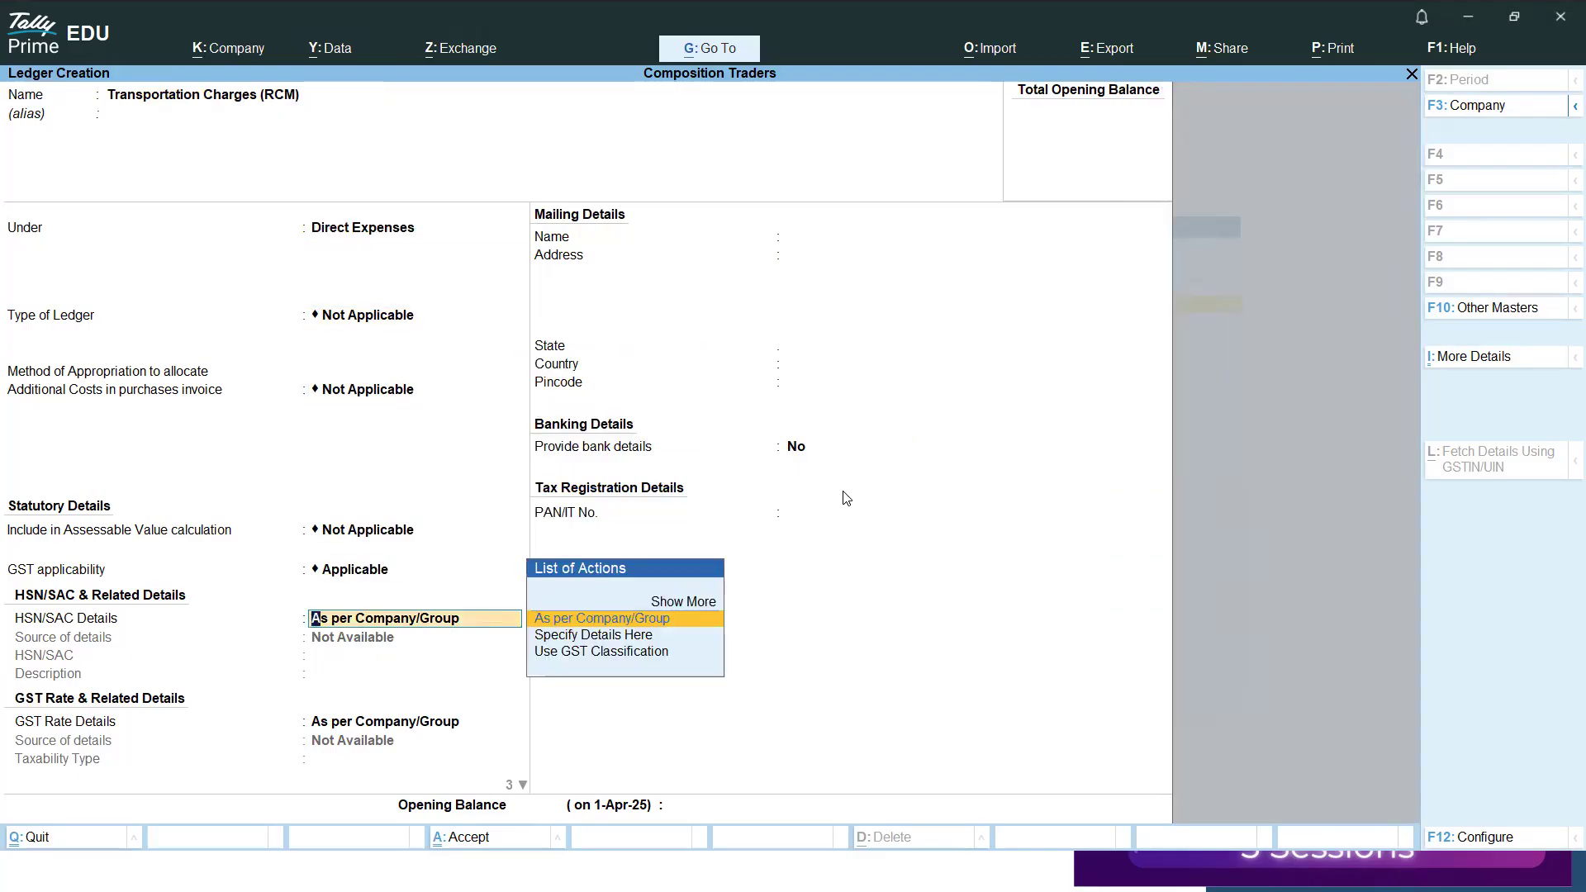
# Specify the HSN/SAC details in the ledger with code 99714 and leave the description blank.
pyautogui.press('Down')
pyautogui.press('Return')
pyautogui.write('99714')
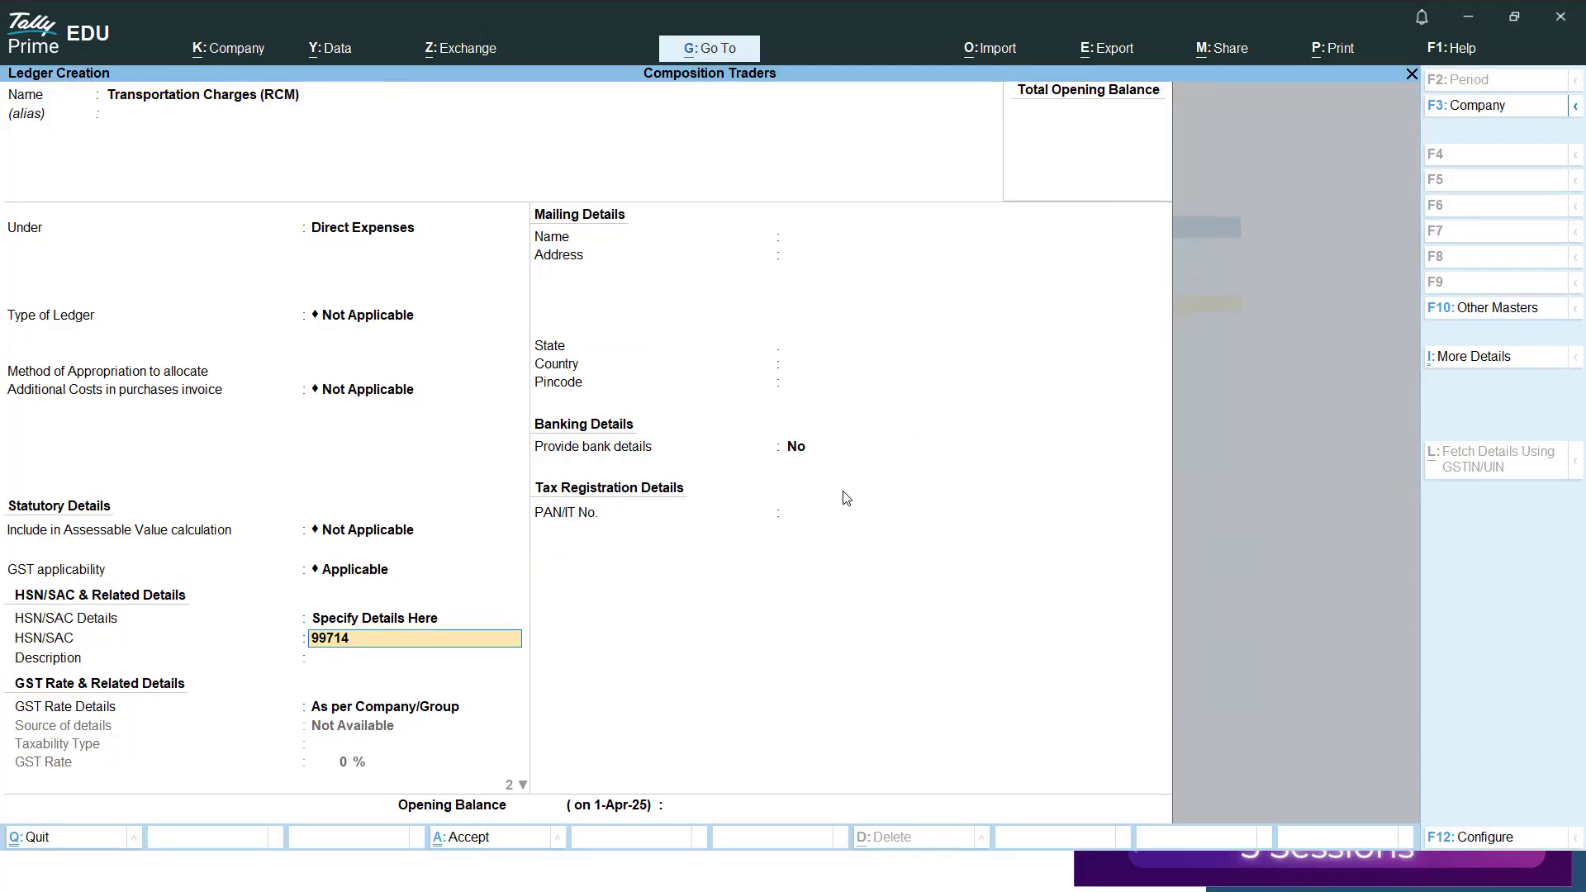
pyautogui.press('Return')
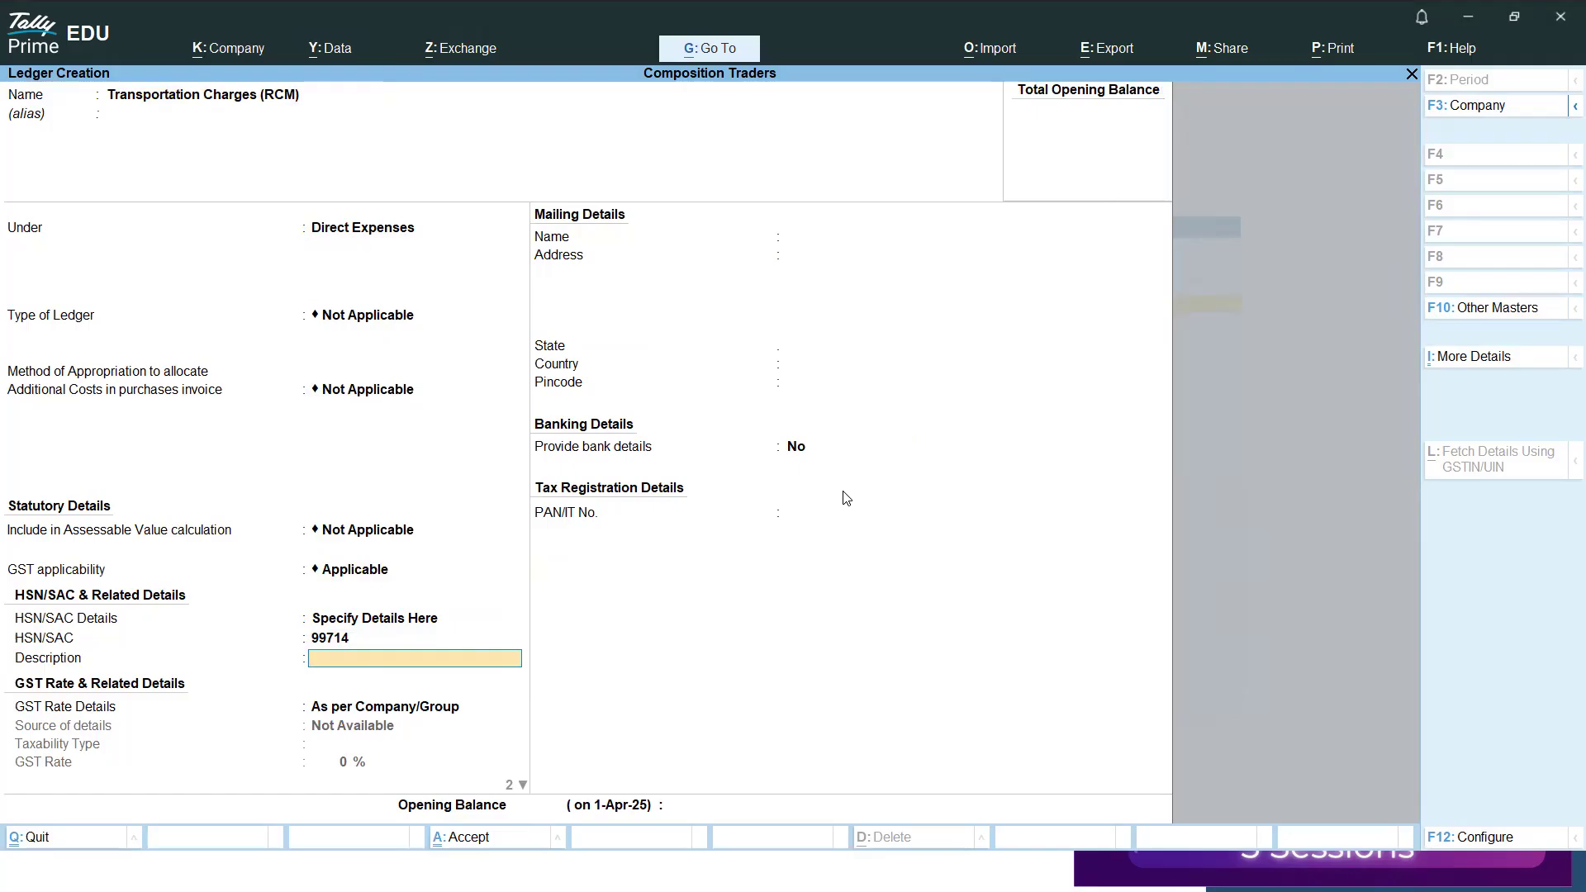
pyautogui.press('Return')
# Specify the GST rate details in the ledger as Taxable at 5 % and make reverse charge applicable.
pyautogui.press('Down')
pyautogui.press('Return')
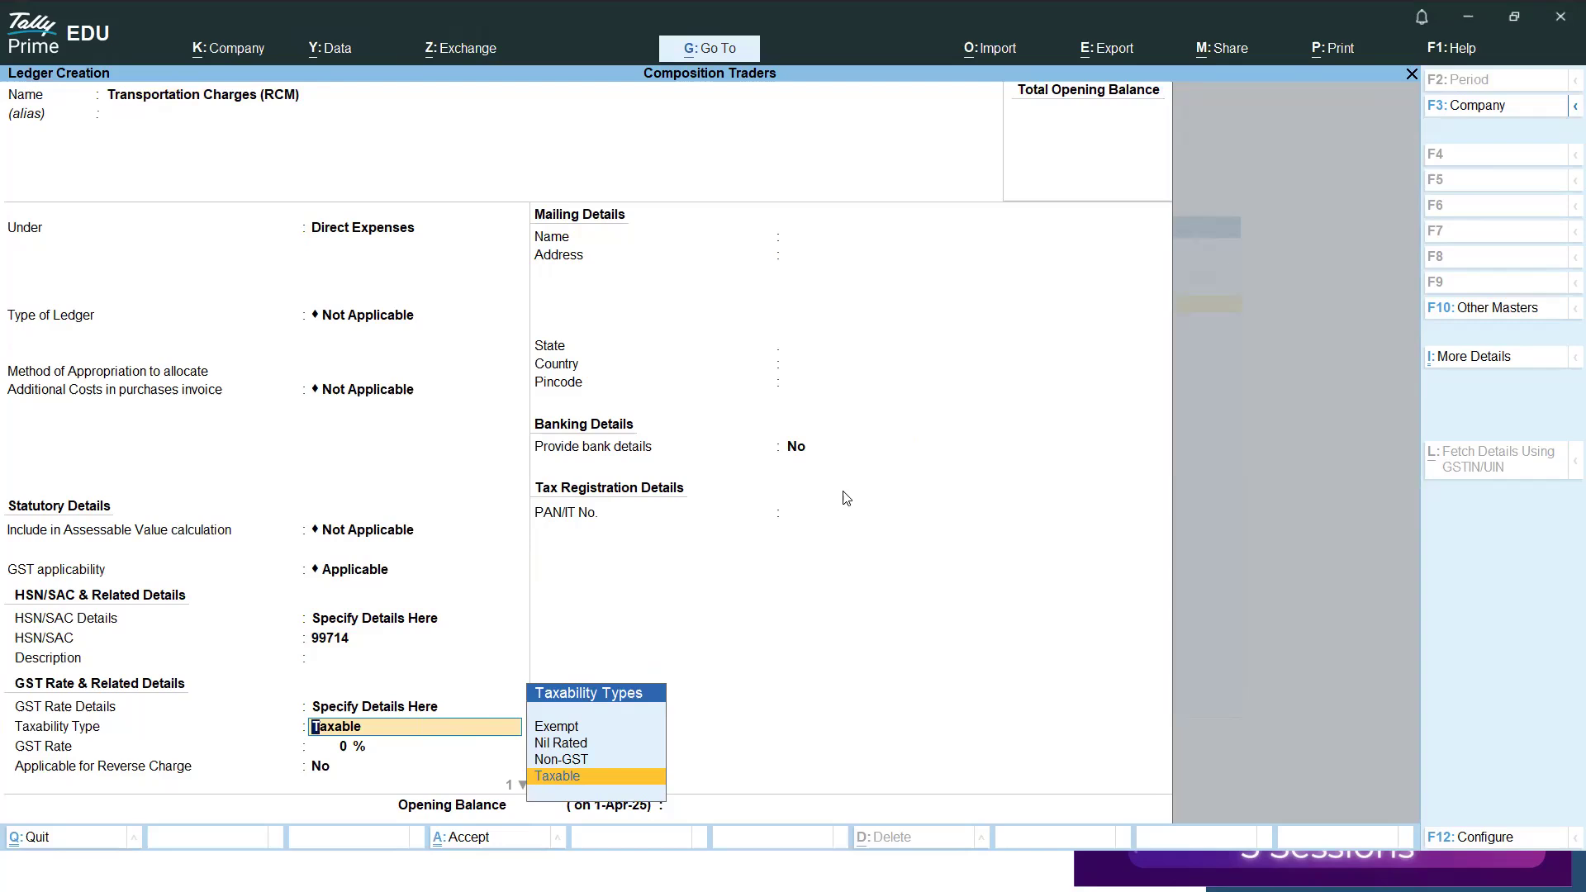
pyautogui.press('Return')
pyautogui.write('5')
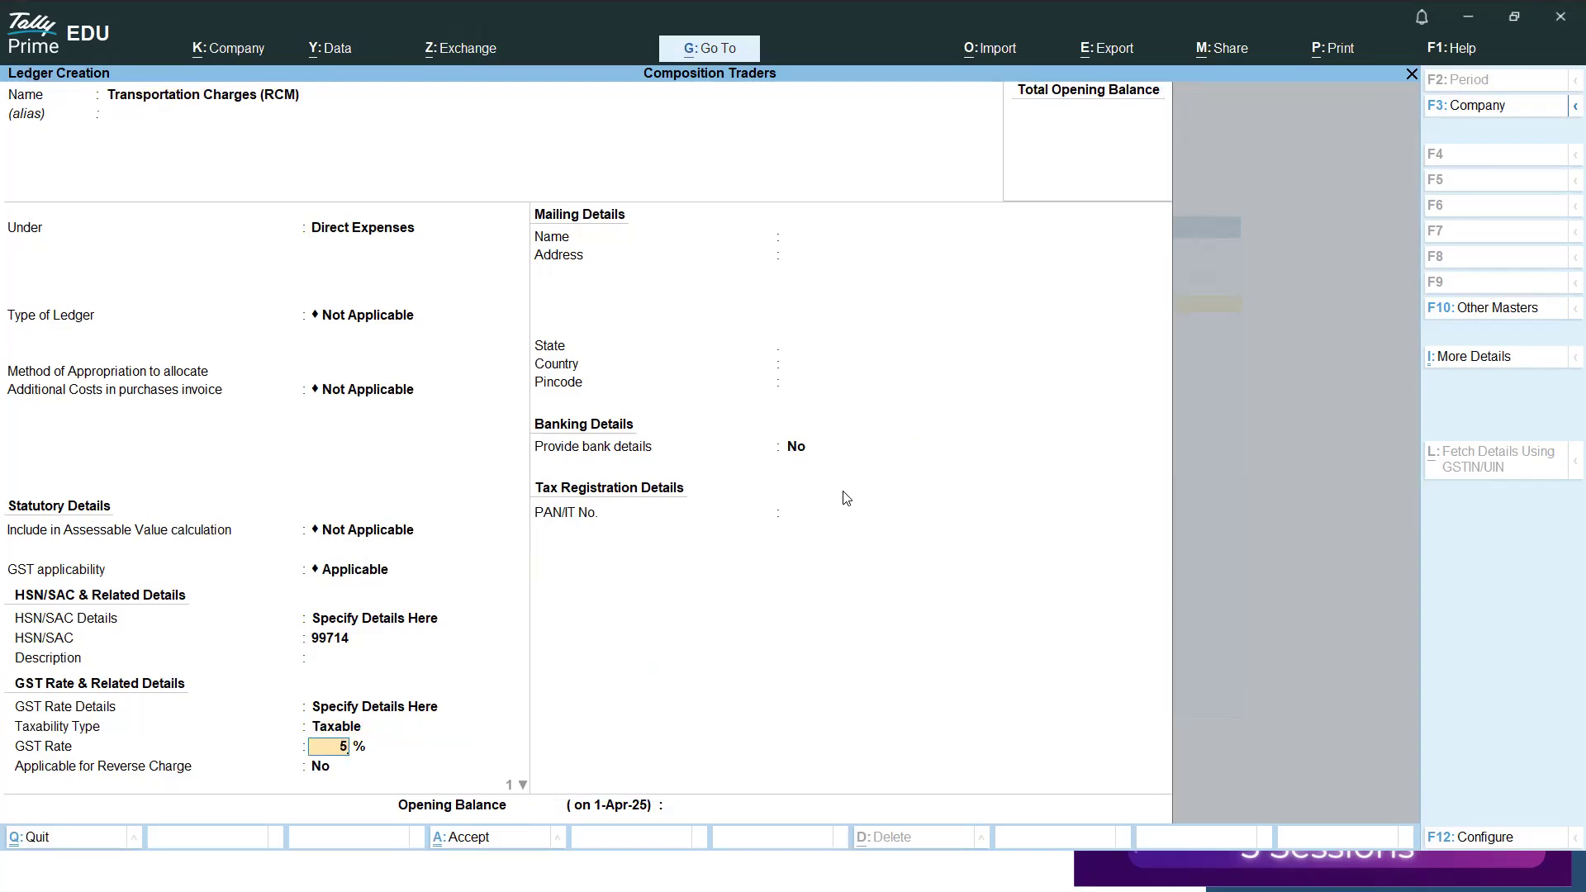
pyautogui.press('Return')
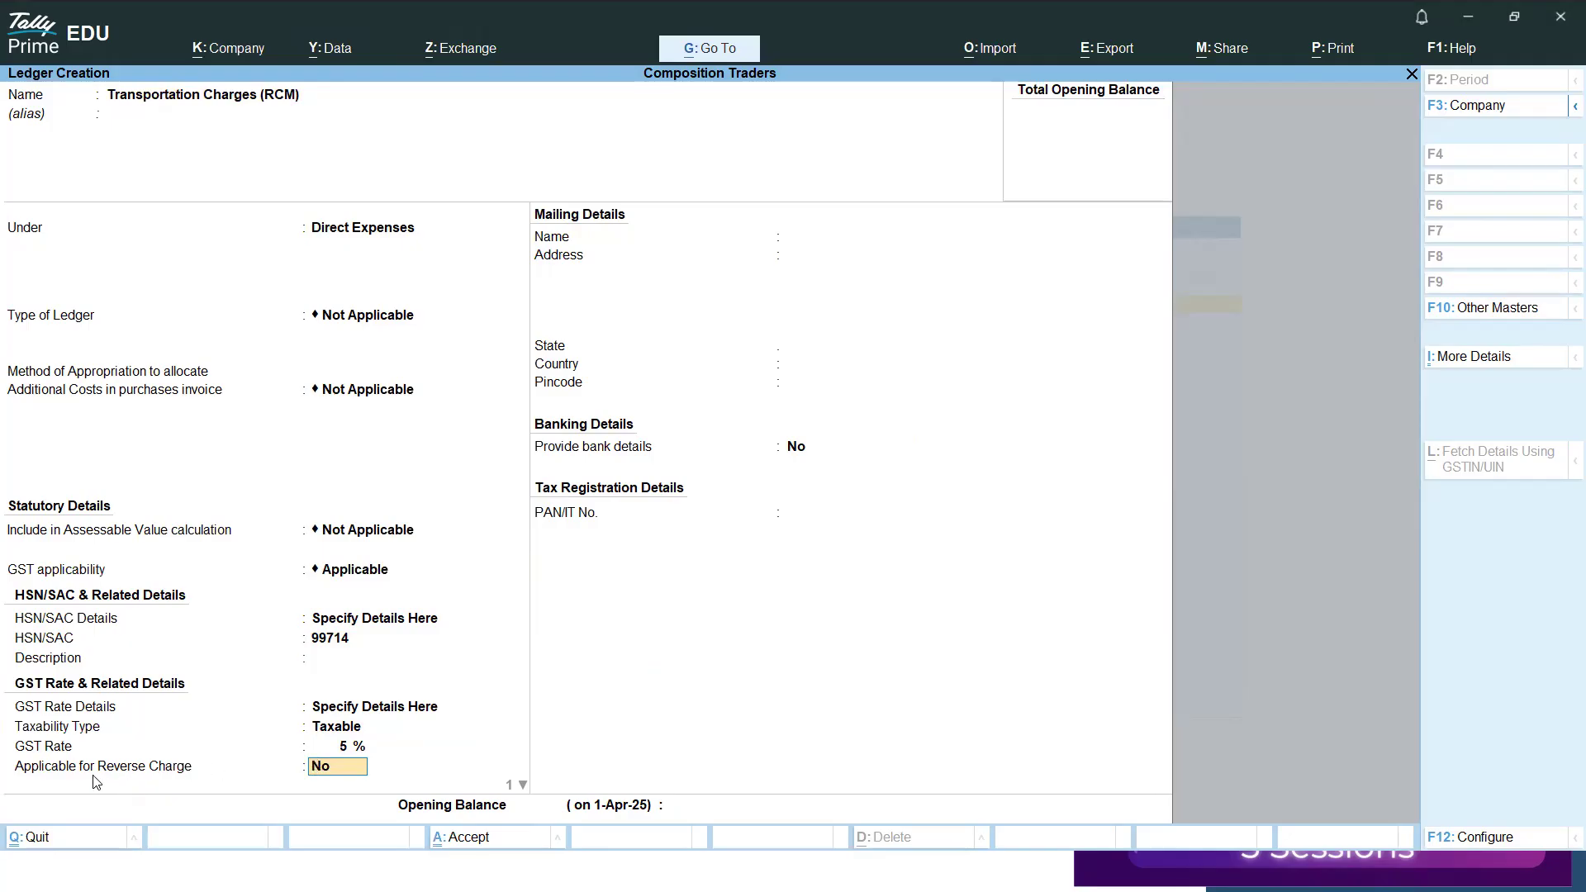
pyautogui.write('y')
pyautogui.press('Return')
# Check the Enable Reverse Charge calculation option in the ledger configuration.
pyautogui.press('BackSpace')
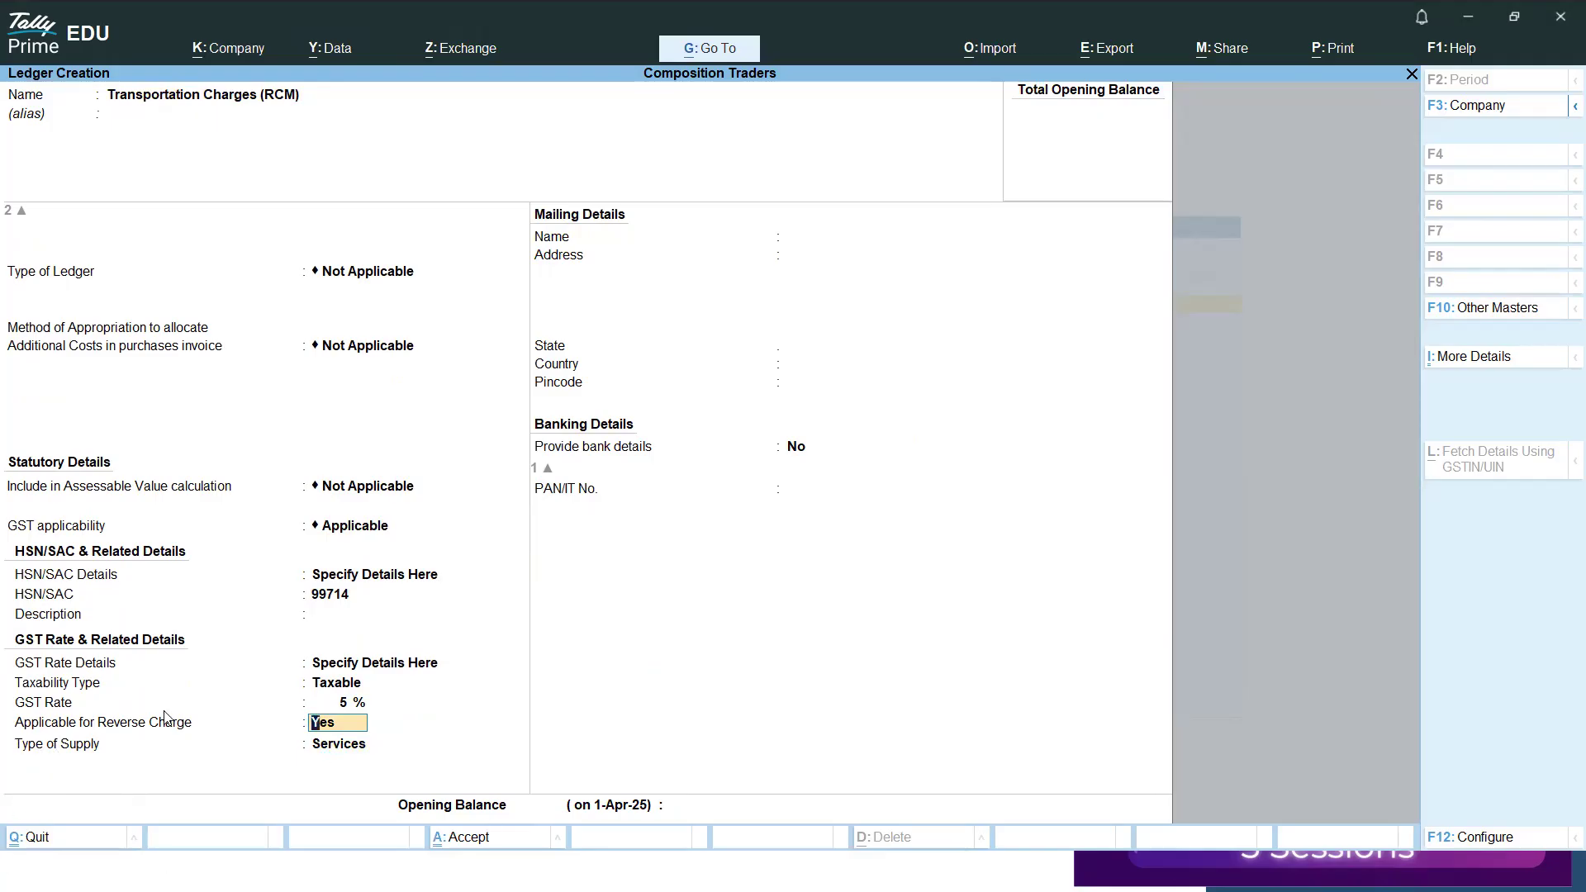
pyautogui.press('F12')
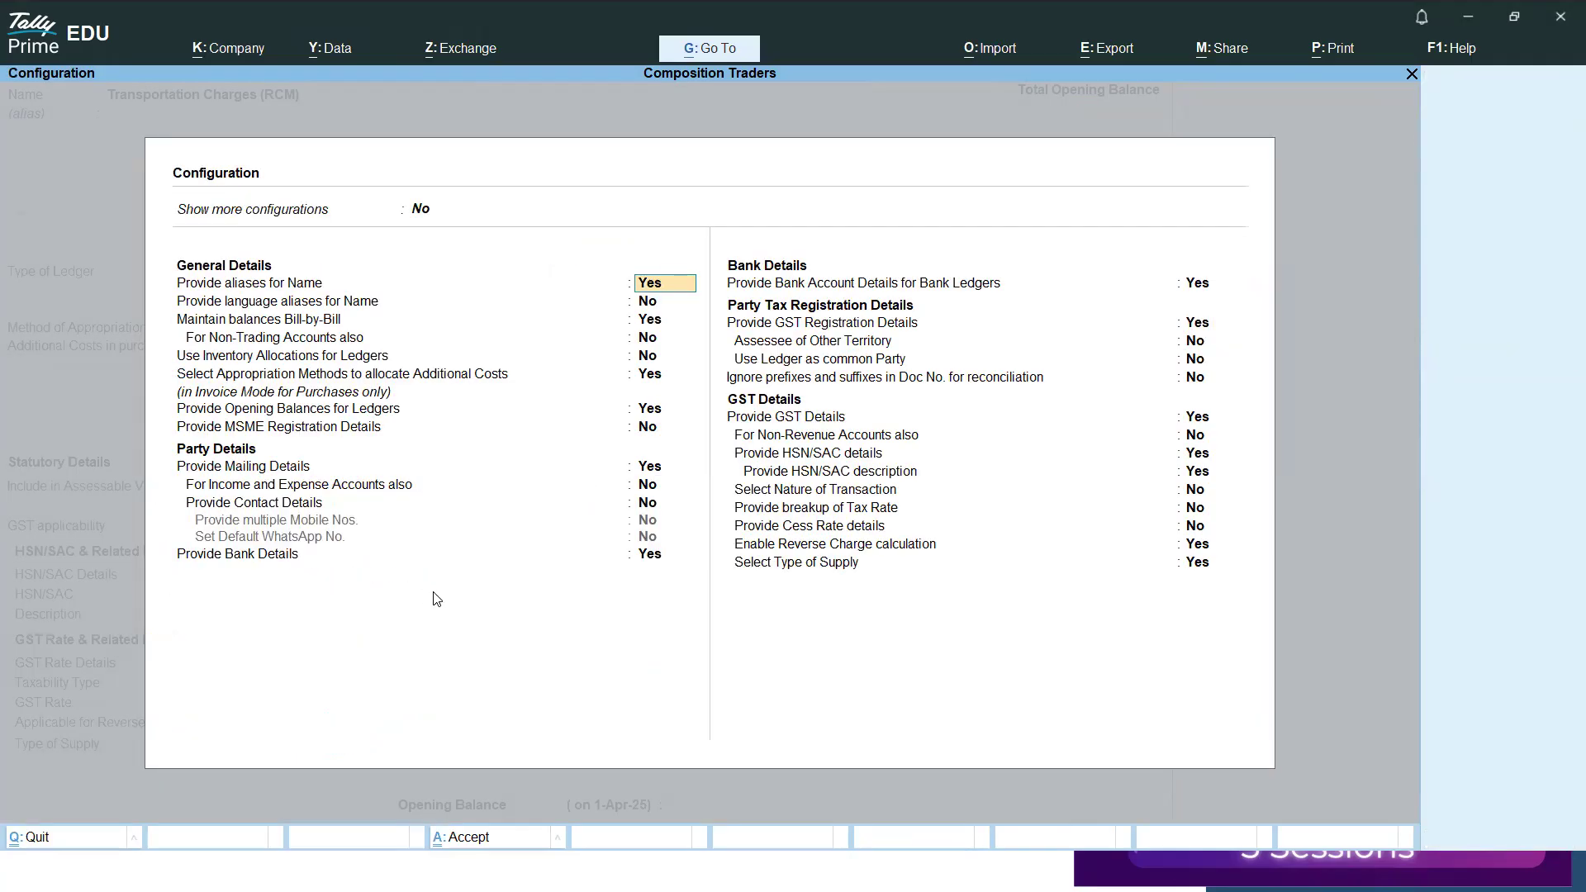
pyautogui.click(902, 544)
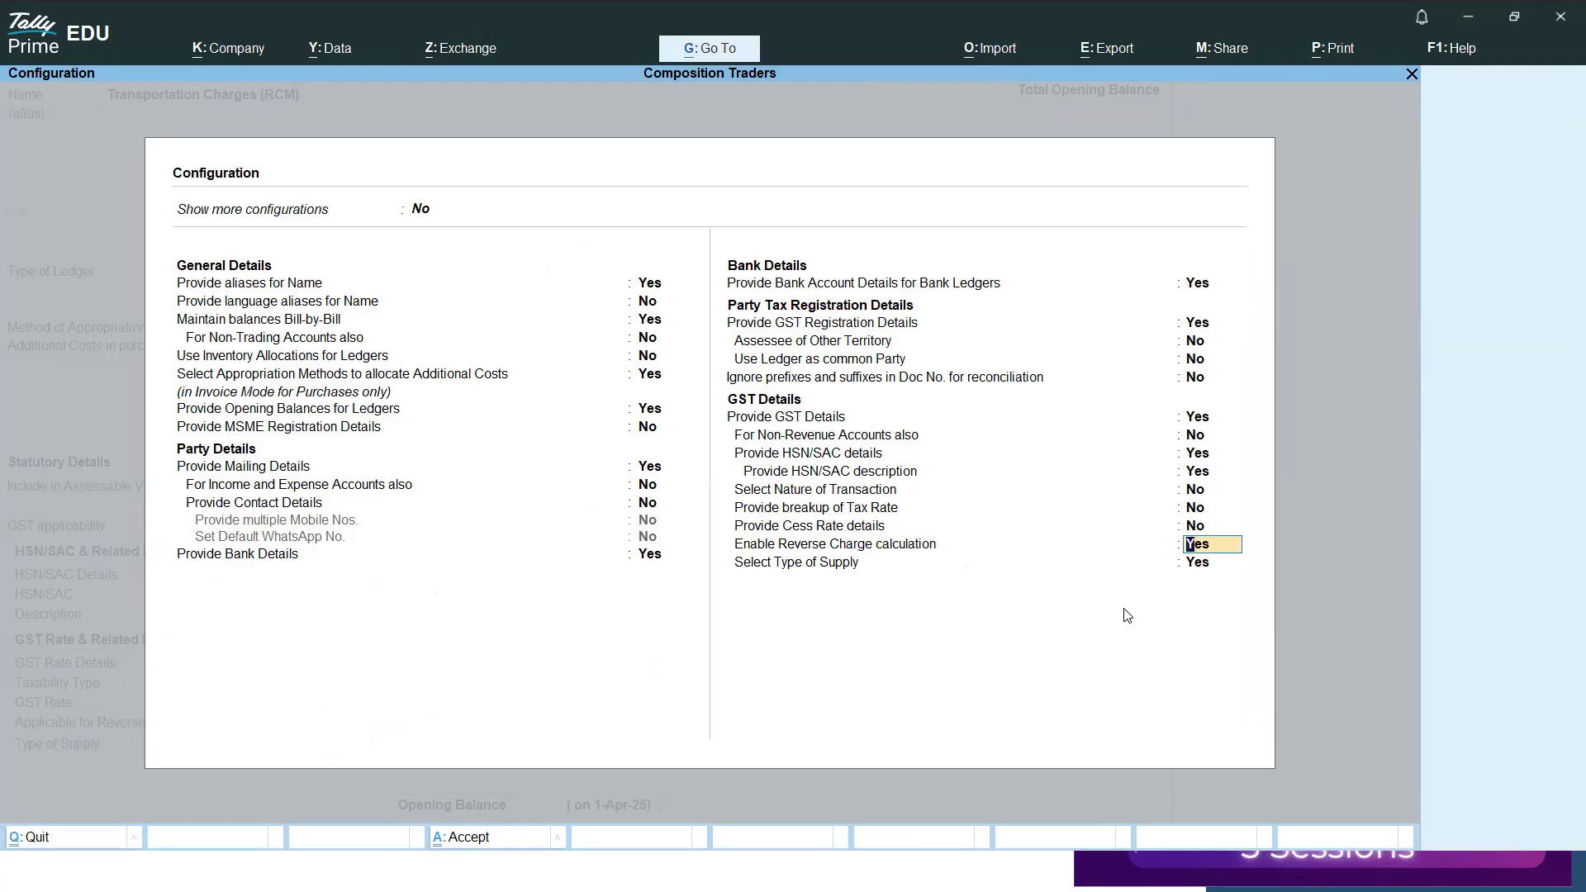
pyautogui.press('Escape')
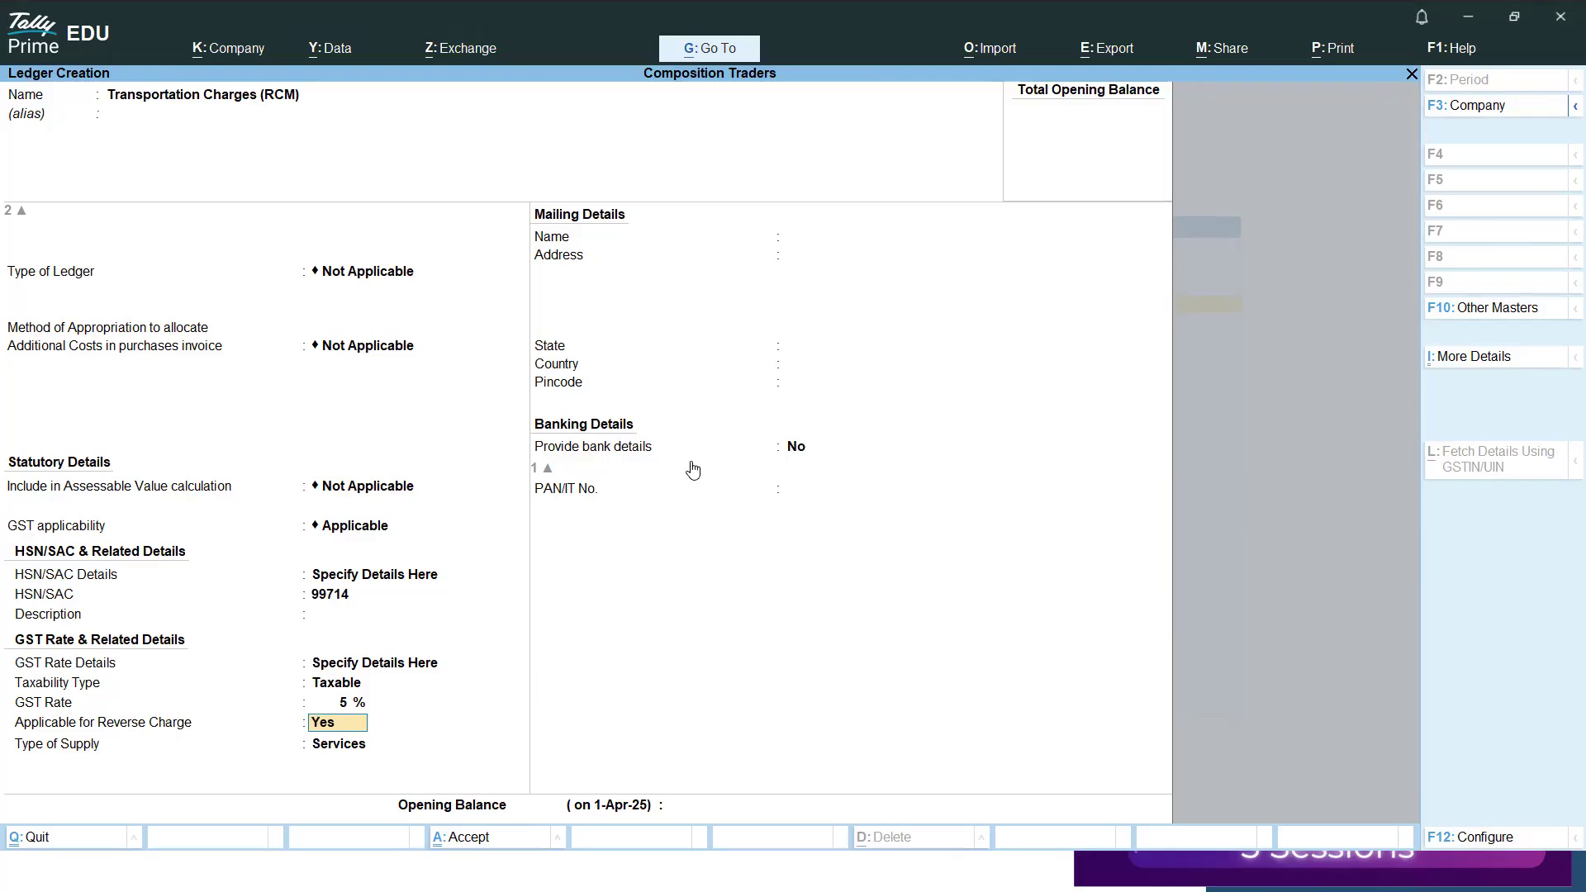
# Keep Services as the type of supply and save the transportation charges ledger without an opening balance.
pyautogui.press('Return')
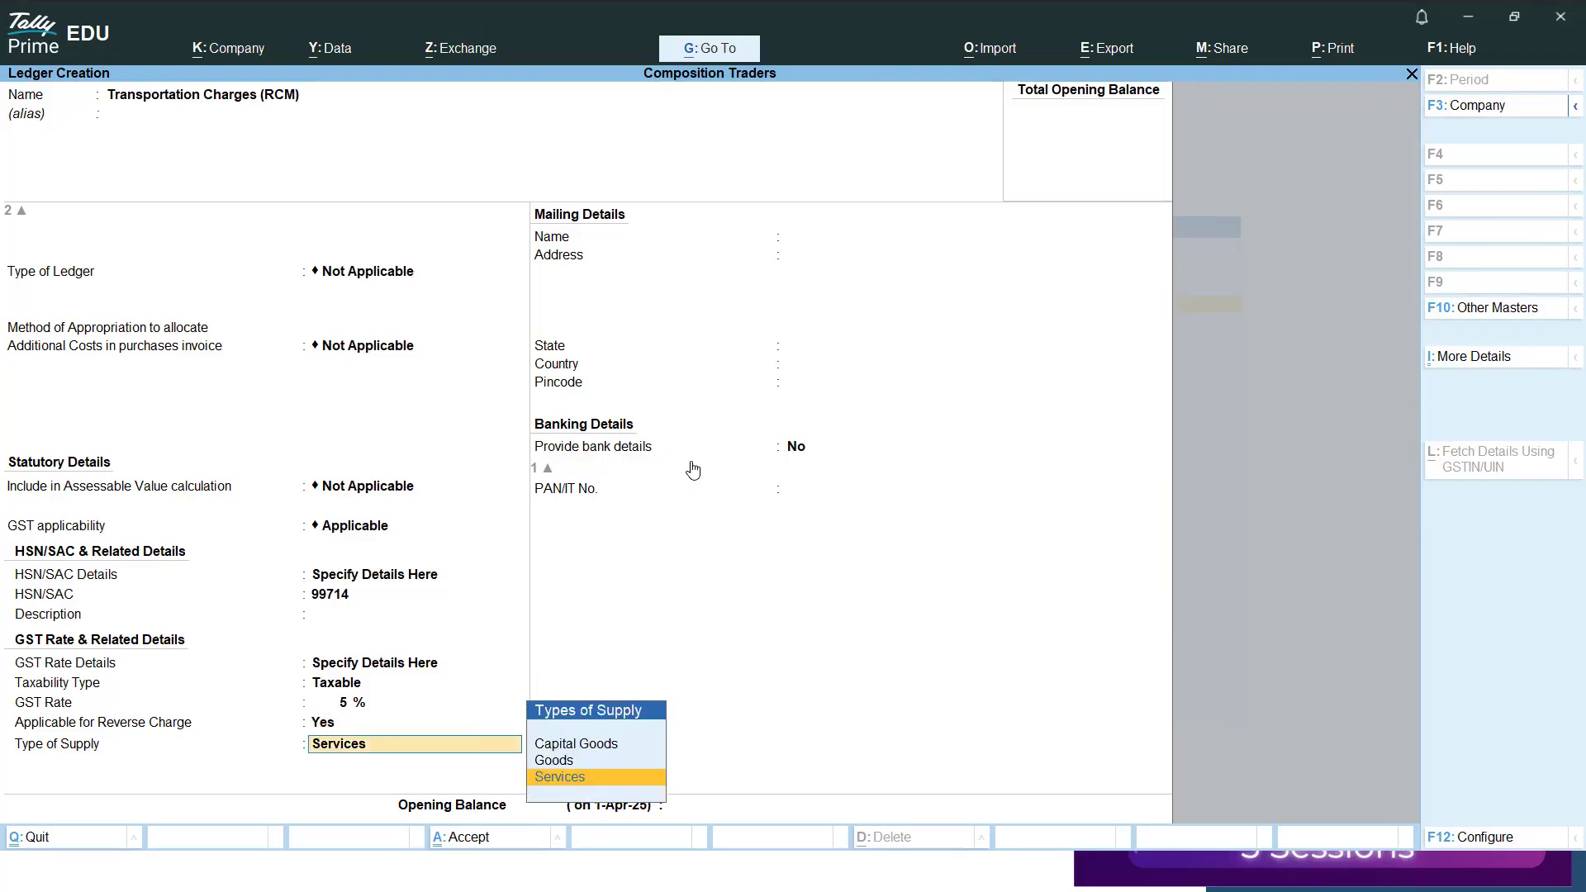
pyautogui.press('Return')
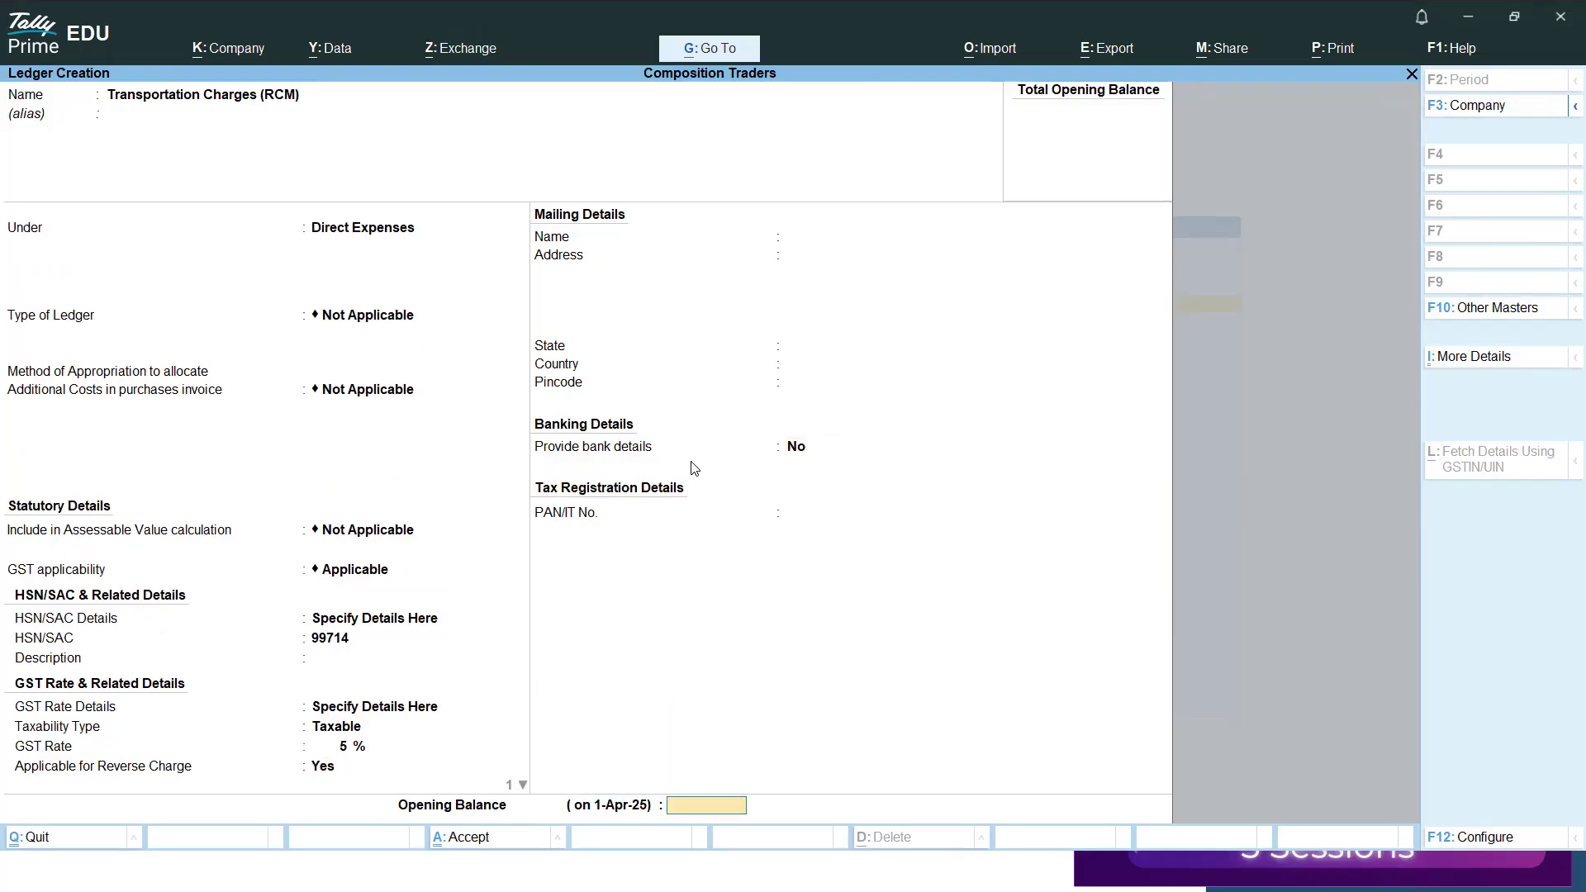
pyautogui.press('Return')
pyautogui.press('Return')
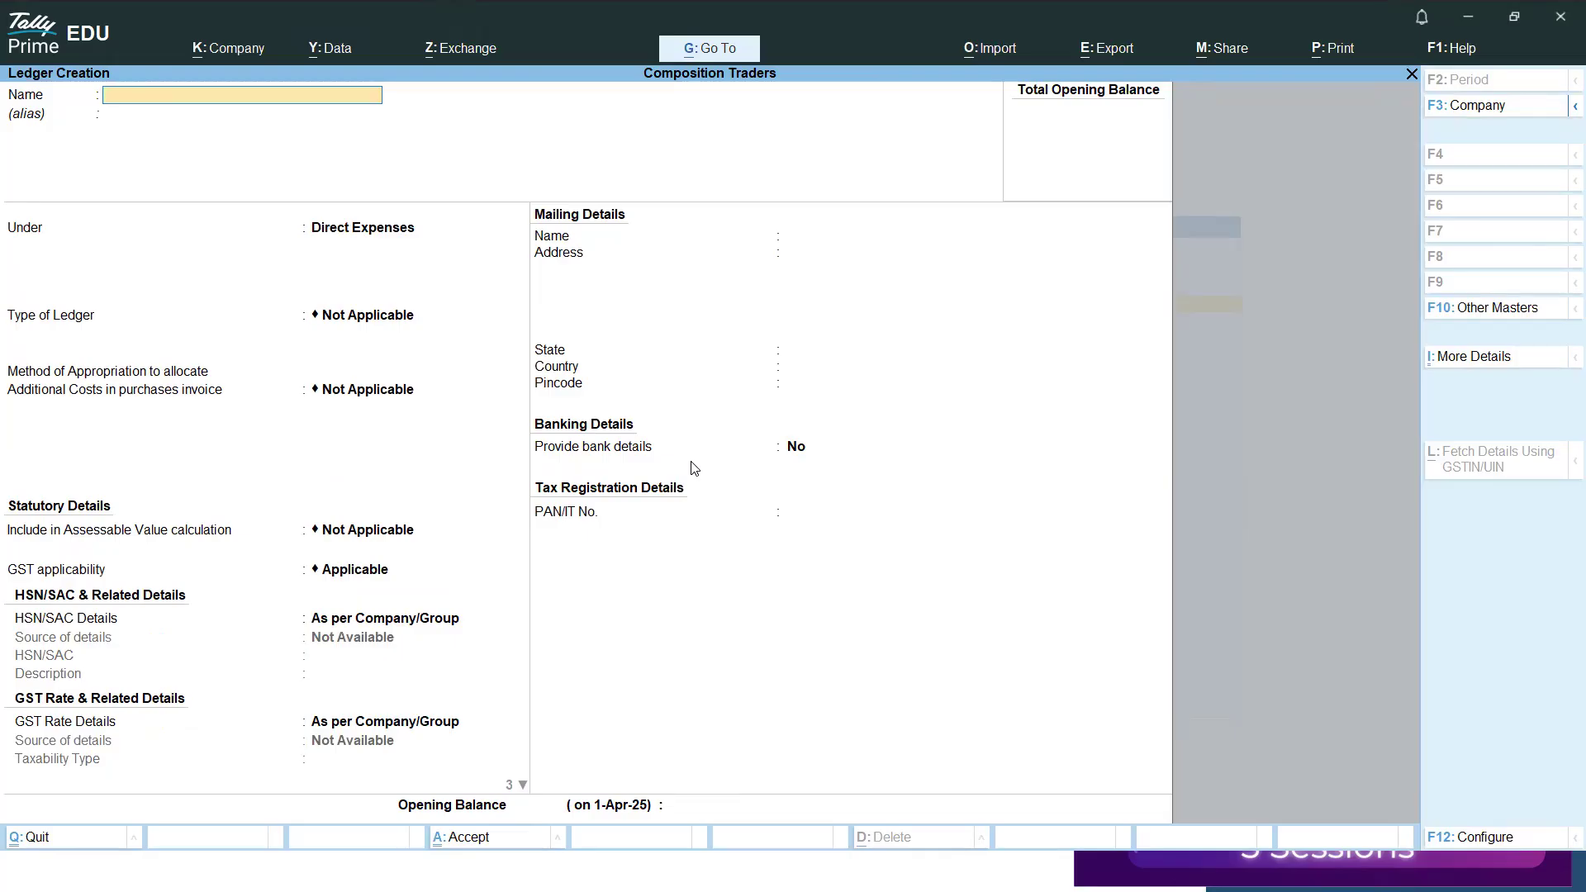
# Create a Sales ledger under Sales Accounts, keeping the remaining default settings.
pyautogui.write('Sales')
pyautogui.press('Return')
pyautogui.write('sa')
pyautogui.press('Return')
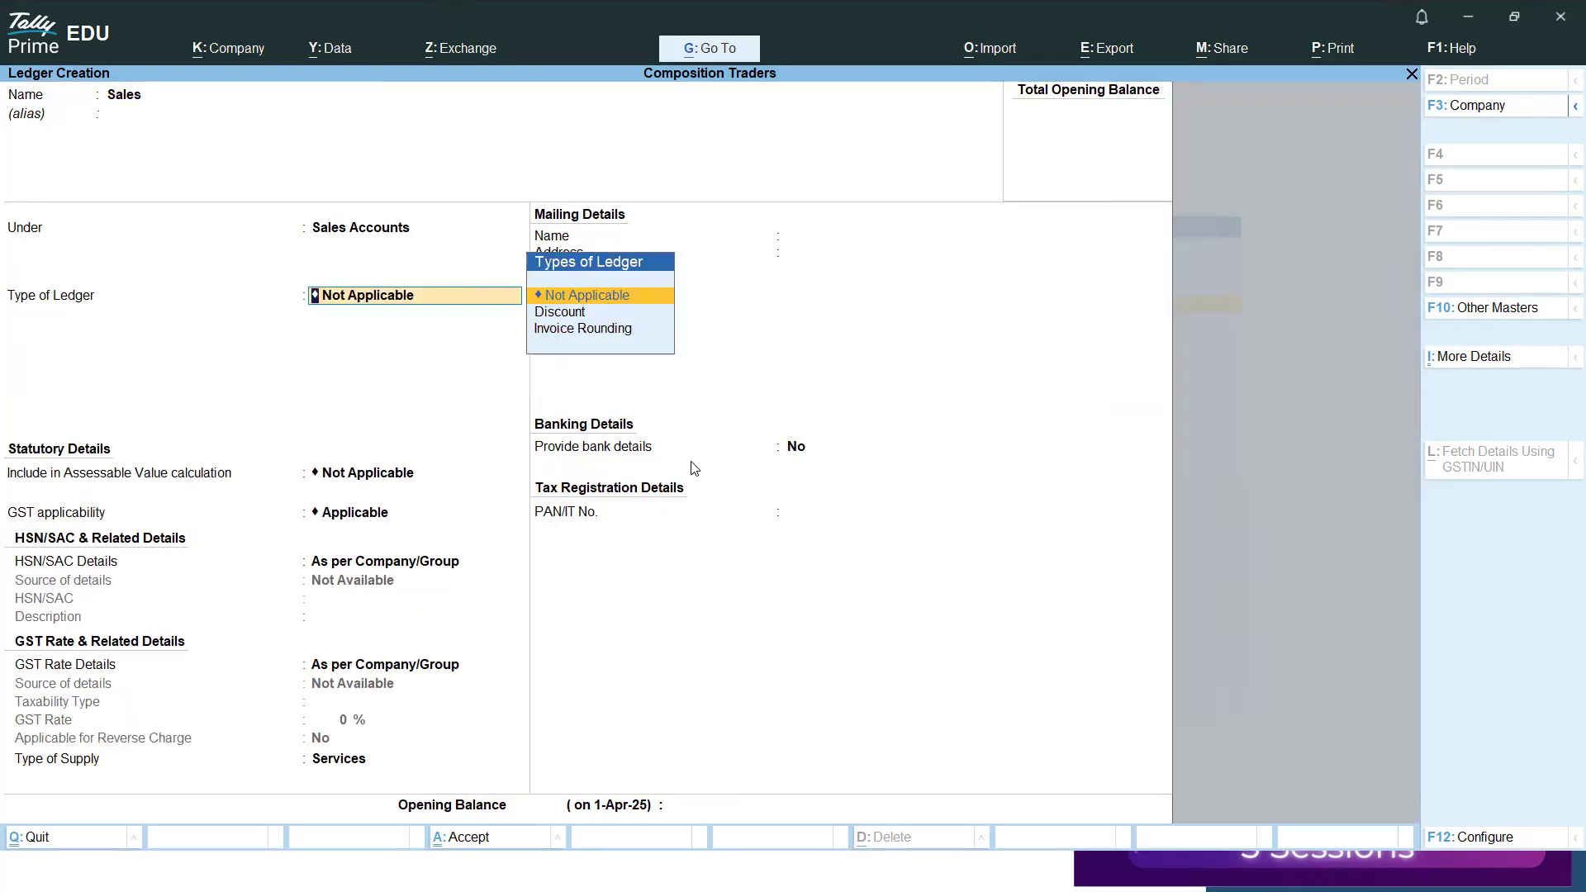
pyautogui.hotkey('ctrl', 'a')
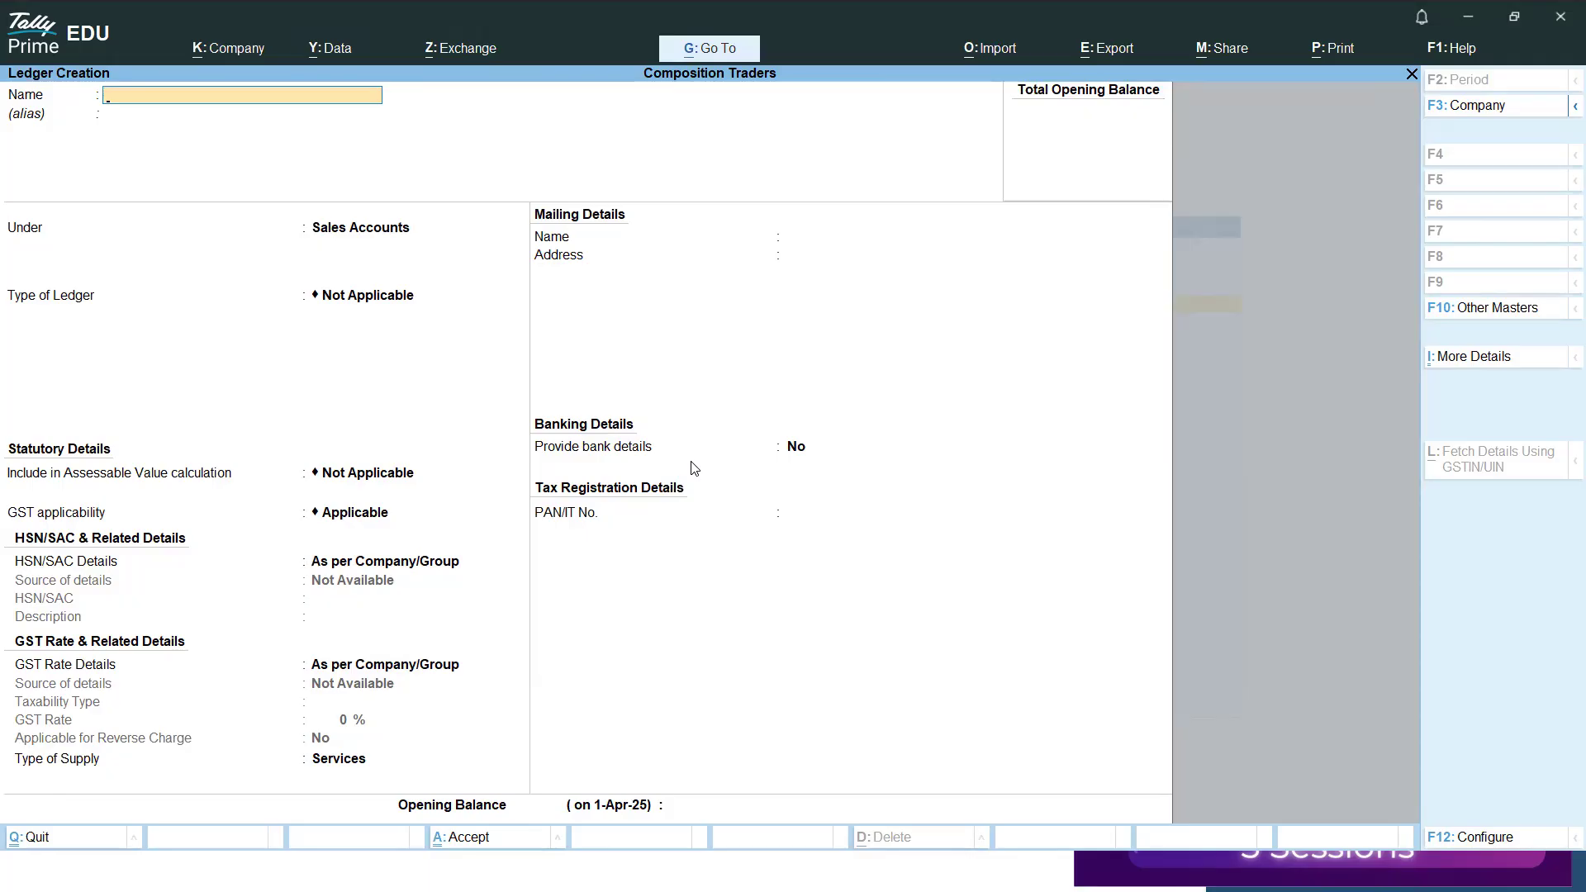
# Name the next new ledger Local Supplier, without an alias.
pyautogui.write('Locaal')
pyautogui.press('BackSpace')
pyautogui.press('BackSpace')
pyautogui.press('BackSpace')
pyautogui.write('al ')
pyautogui.write('Sup[')
pyautogui.write('Plier')
pyautogui.press('BackSpace')
pyautogui.press('BackSpace')
pyautogui.press('BackSpace')
pyautogui.press('BackSpace')
pyautogui.press('BackSpace')
pyautogui.press('BackSpace')
pyautogui.write('plier')
pyautogui.press('Return')
# Group the supplier ledger under Sundry Creditors, keeping the default bill-by-bill, mailing and bank details, a blank PAN and the Regular registration type.
pyautogui.write('C')
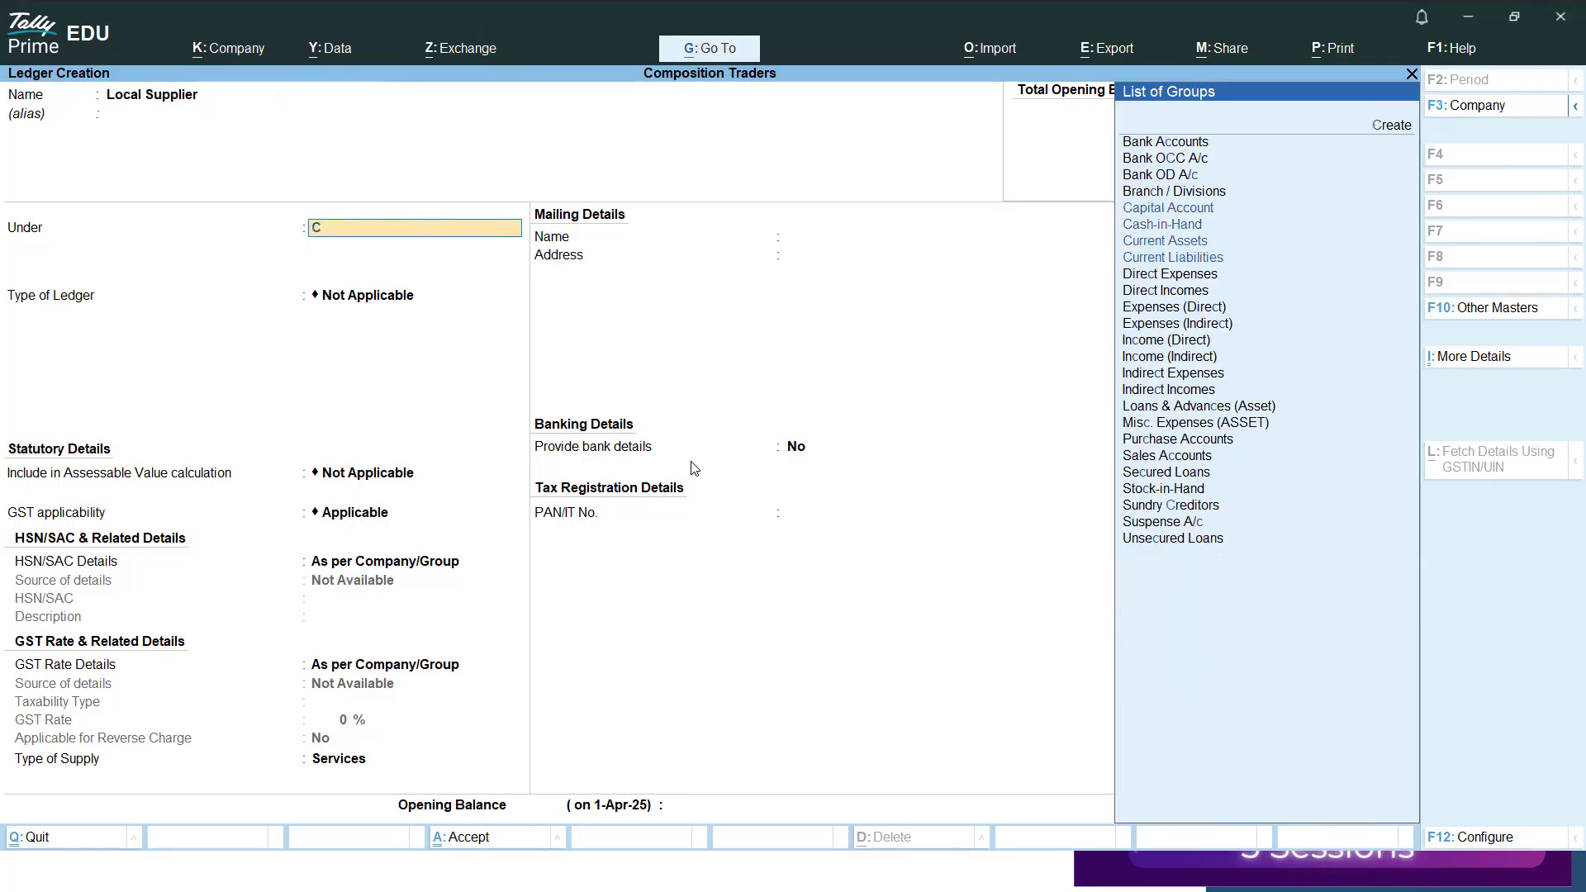
pyautogui.write('re')
pyautogui.press('Down')
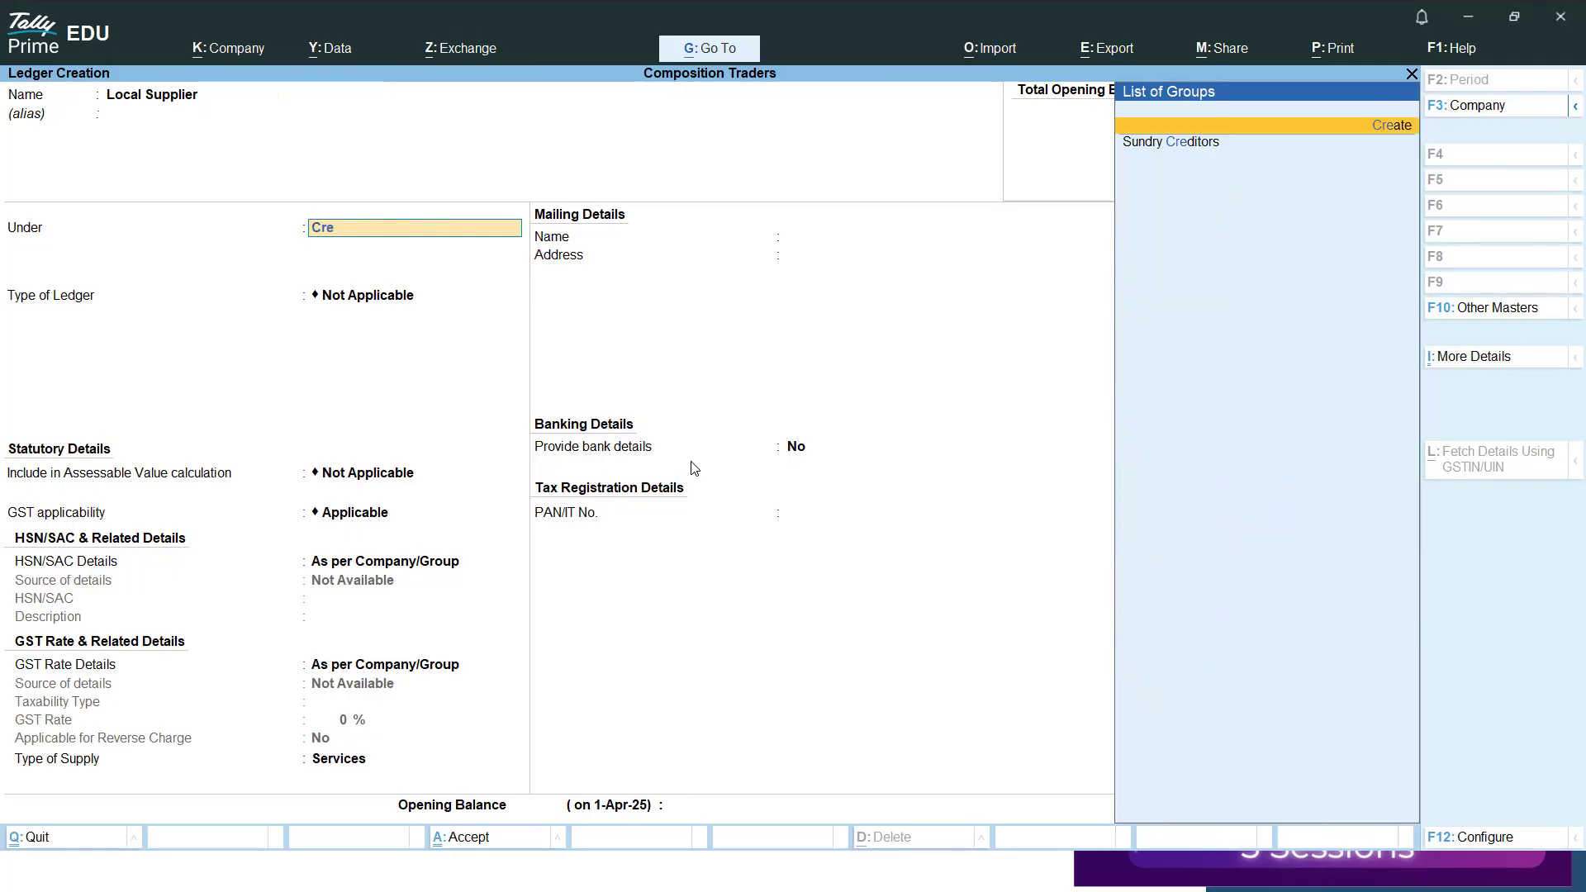
pyautogui.press('Down')
pyautogui.press('Return')
pyautogui.press('Return')
pyautogui.press('Return')
pyautogui.press('Return')
pyautogui.press('Return')
pyautogui.press('Return')
pyautogui.press('Return')
pyautogui.press('Return')
pyautogui.press('Return')
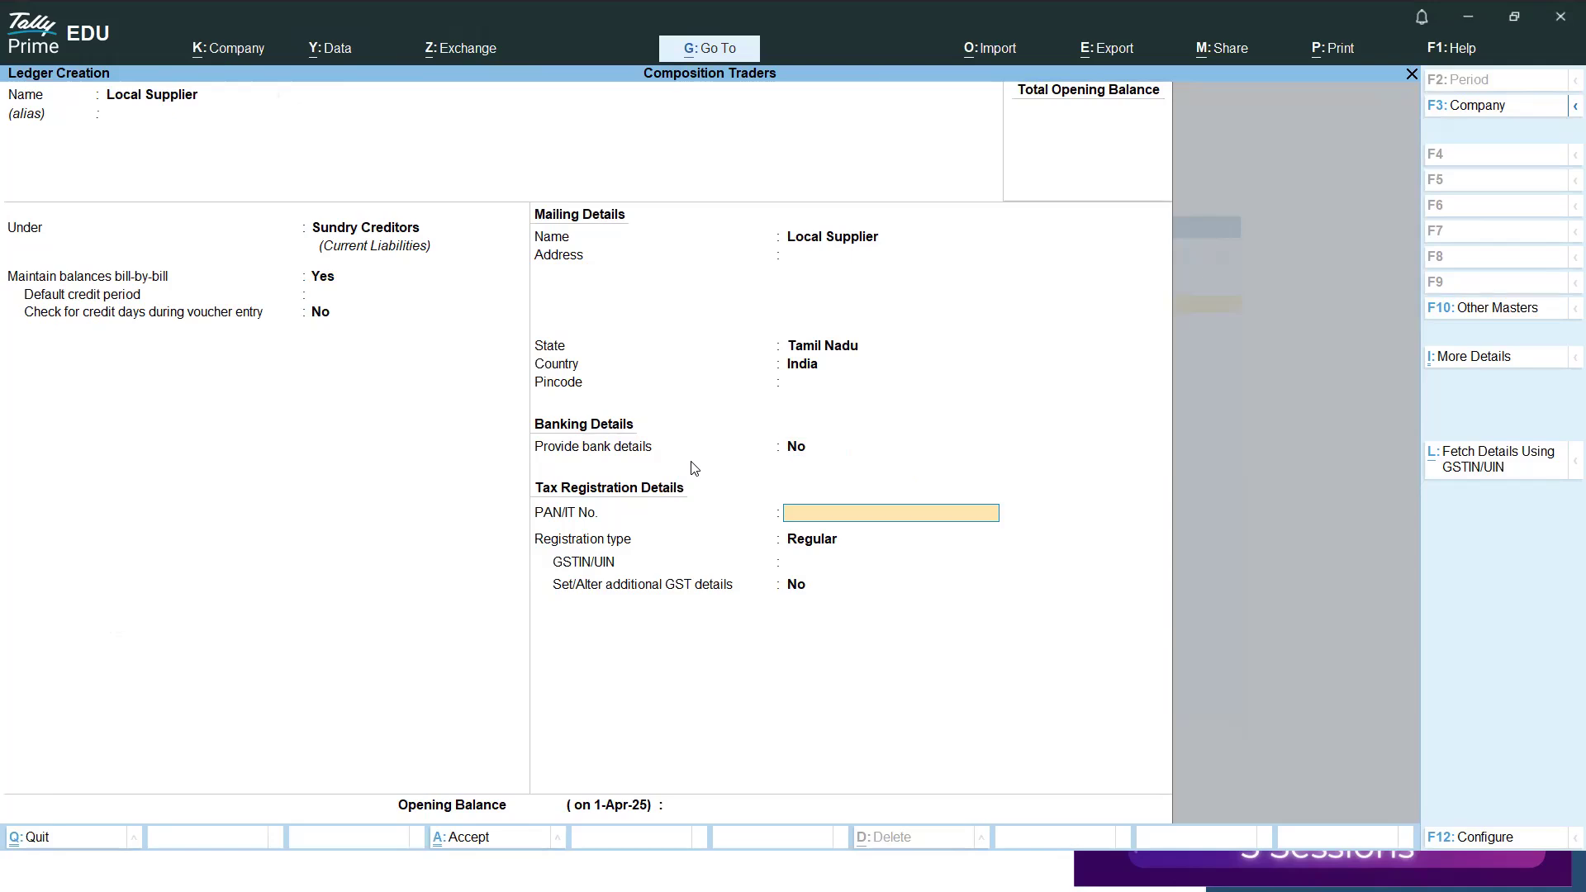
pyautogui.press('Return')
pyautogui.press('Return')
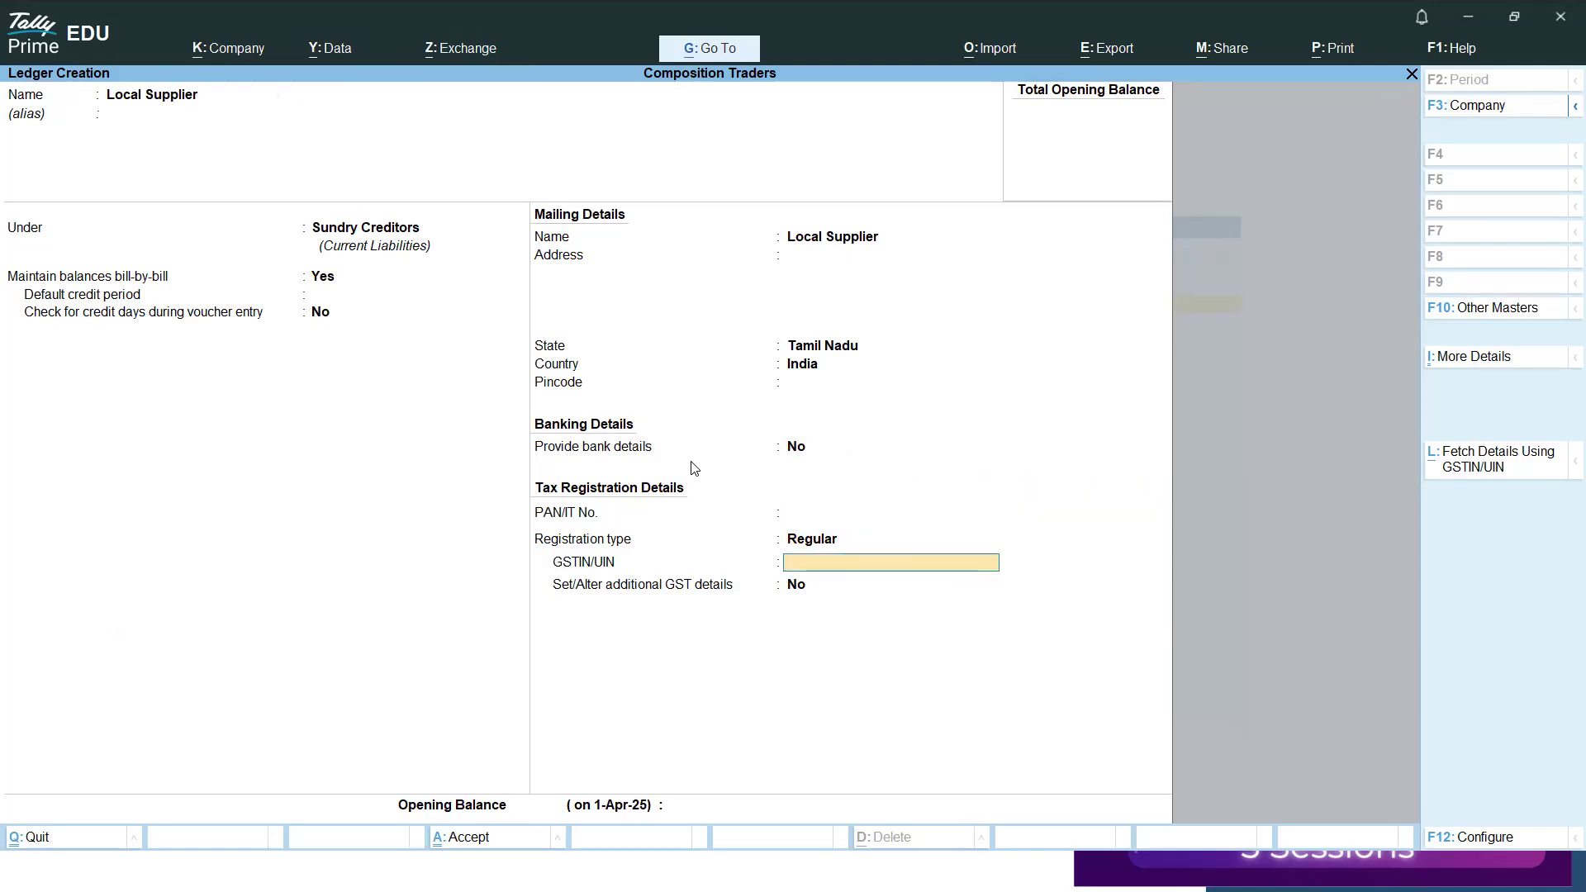
# Paste the supplier's GSTIN/UIN into the ledger, keep additional GST details at No, and save it without an opening balance.
pyautogui.press('alt')
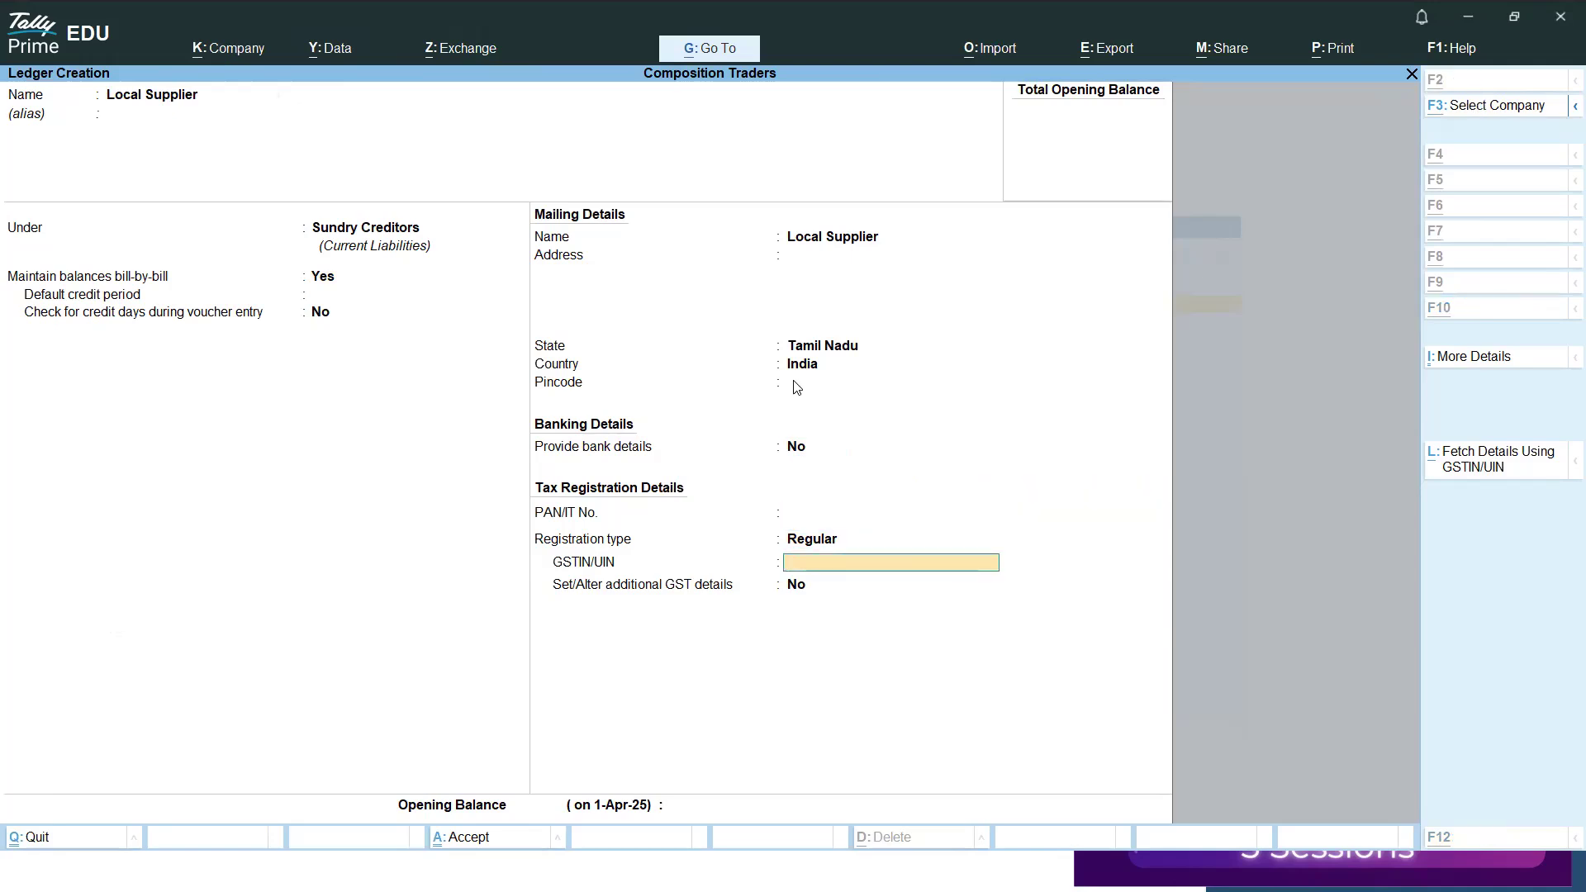
pyautogui.hotkey('alt', 'Tab')
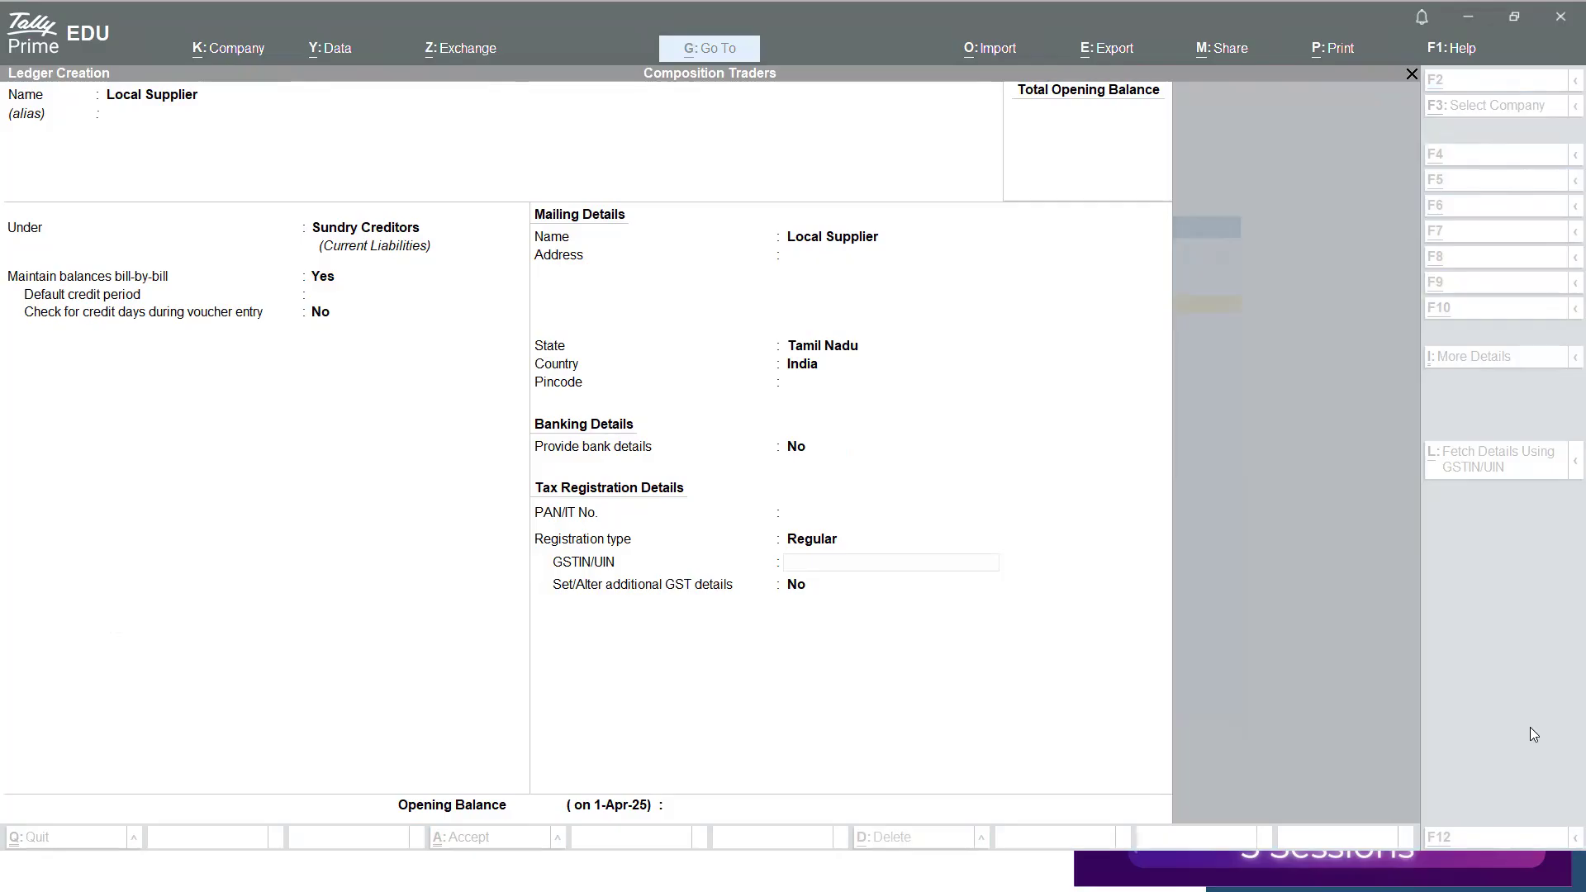
pyautogui.hotkey('alt', 'Tab')
pyautogui.write('33GSPTN3381G1Z5')
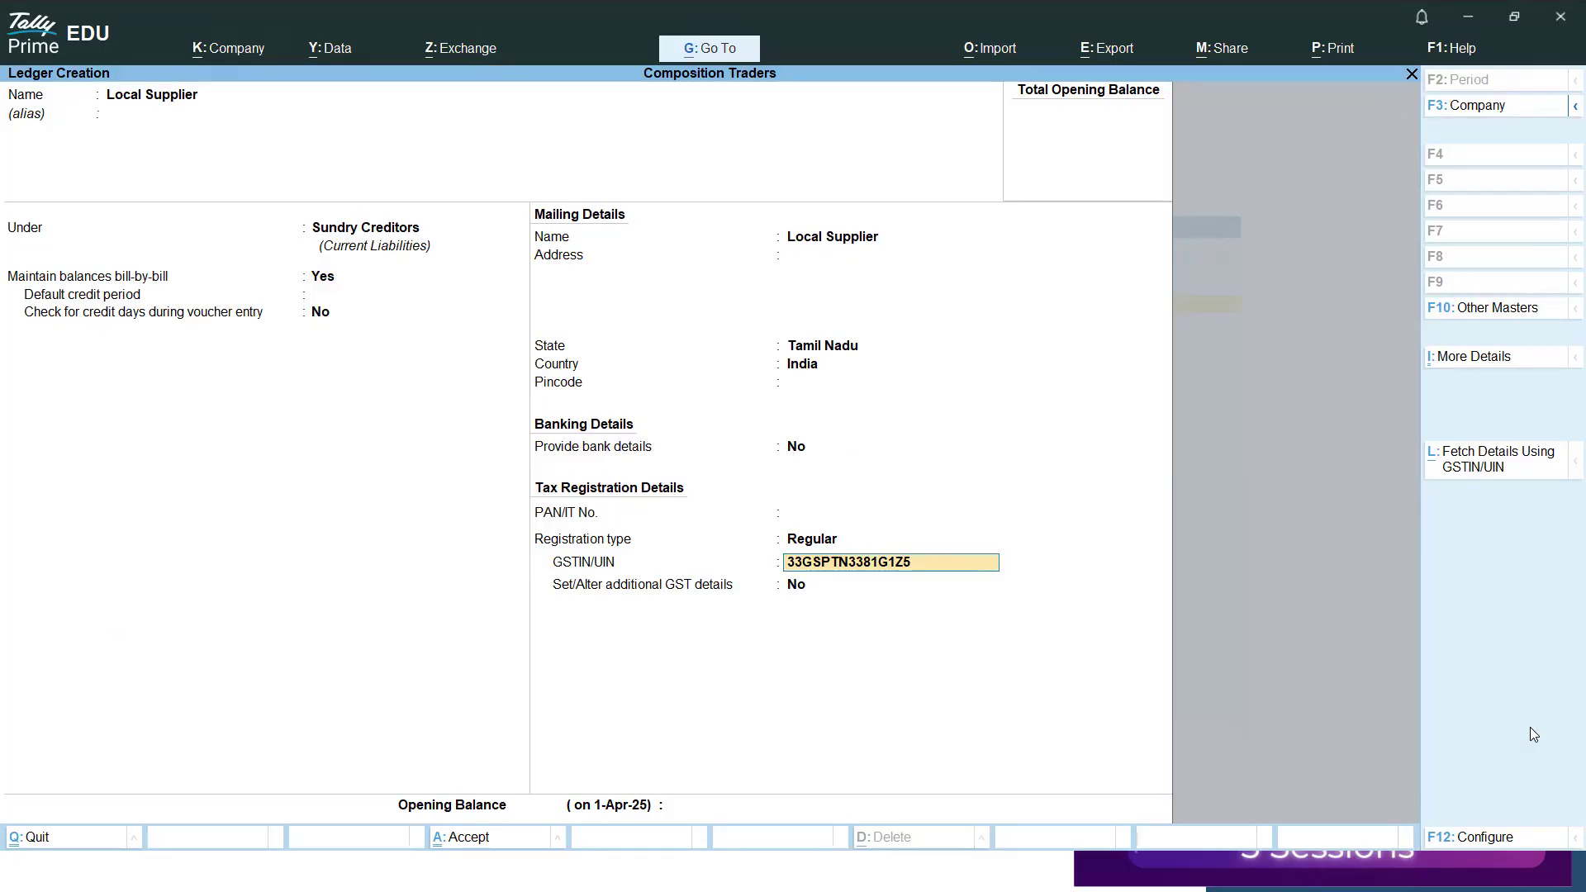
pyautogui.press('Return')
pyautogui.press('Return')
pyautogui.press('Return')
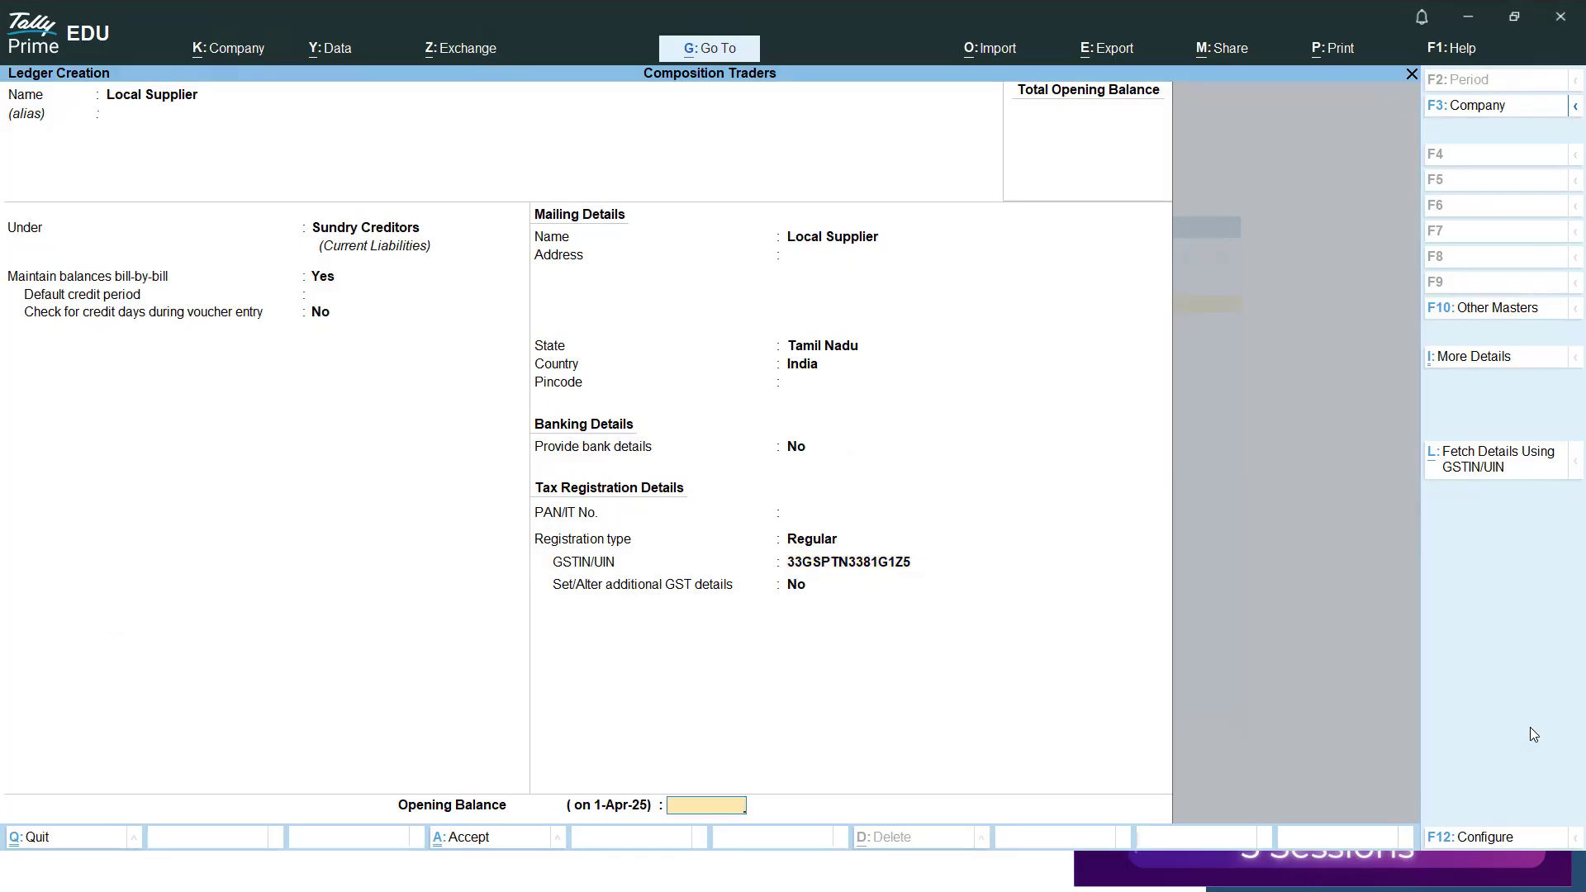
pyautogui.press('Return')
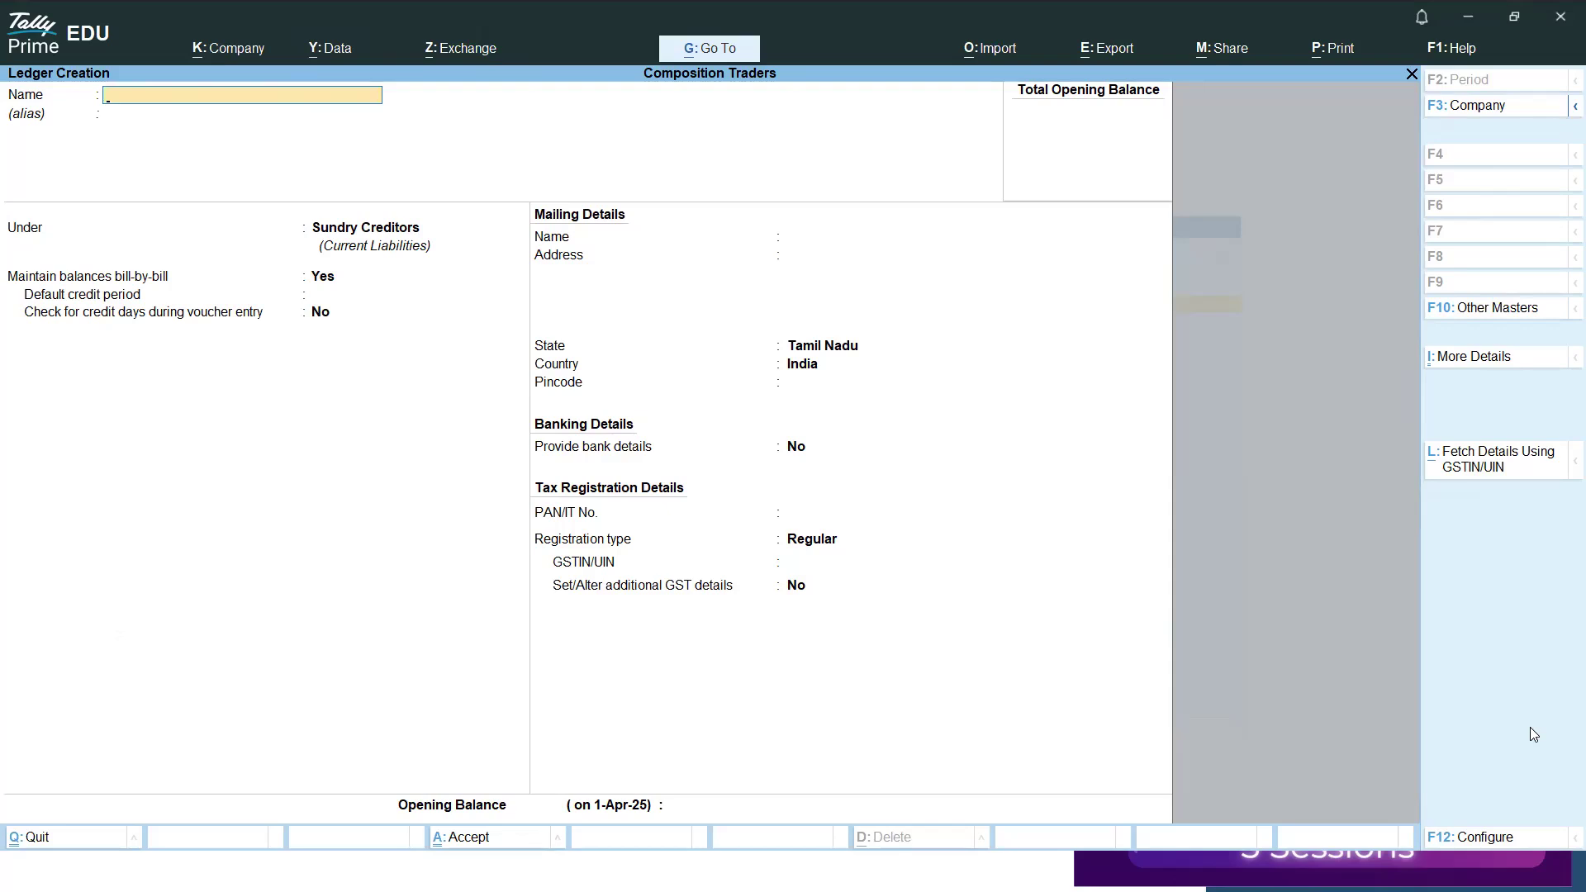
# Create a Proprietor's Capital ledger under Capital Account, keeping the default mailing details.
pyautogui.write("Proprietor's Capital")
pyautogui.press('Return')
pyautogui.write('Ca')
pyautogui.press('Return')
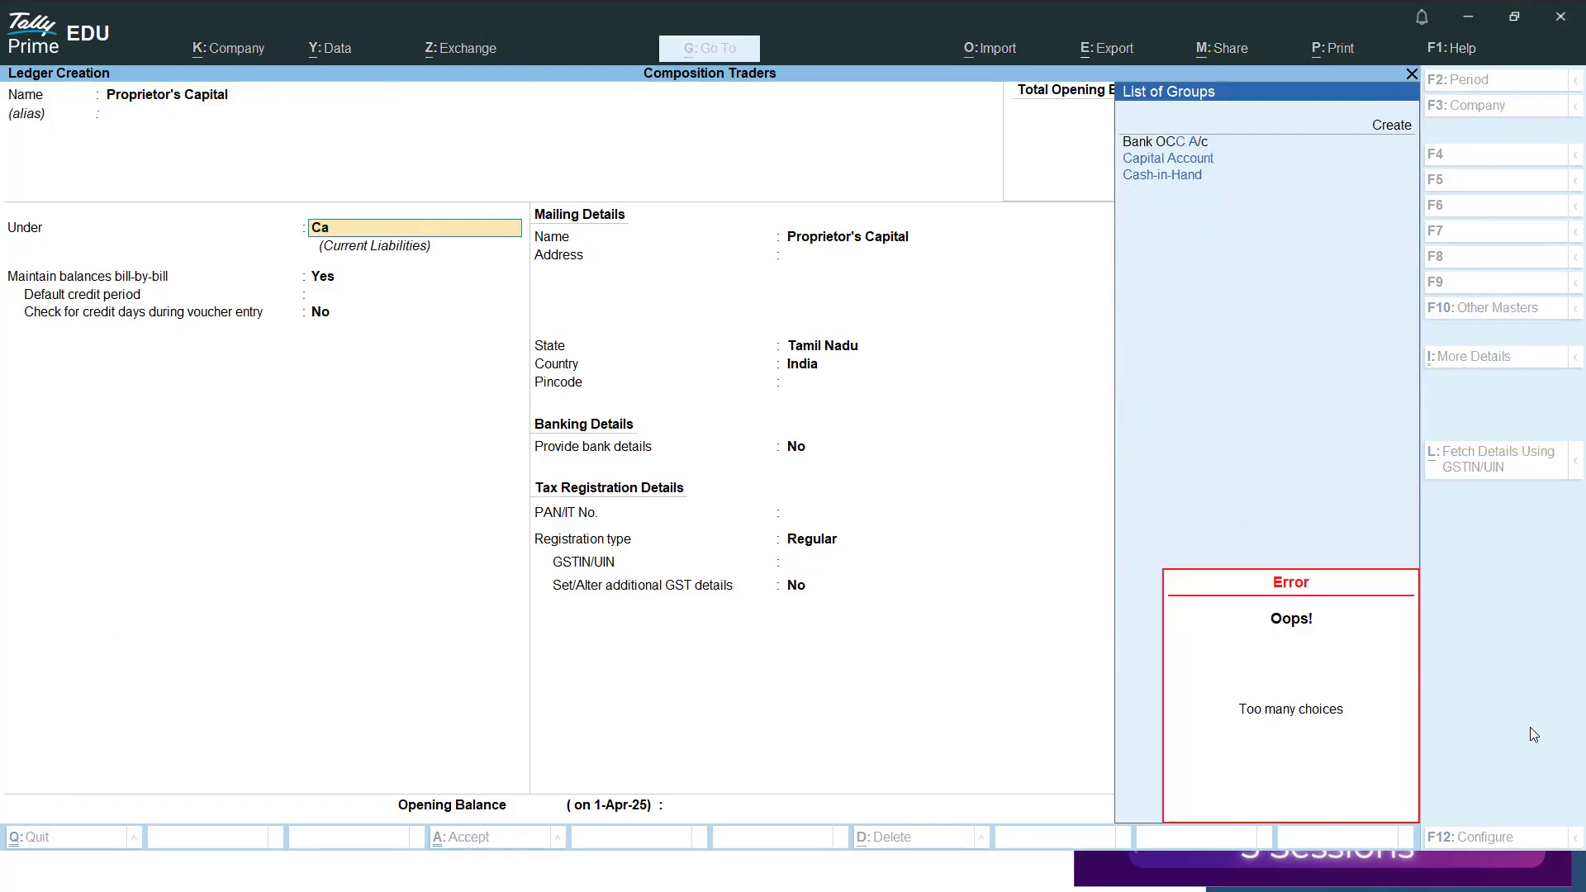
pyautogui.press('Down')
pyautogui.press('Return')
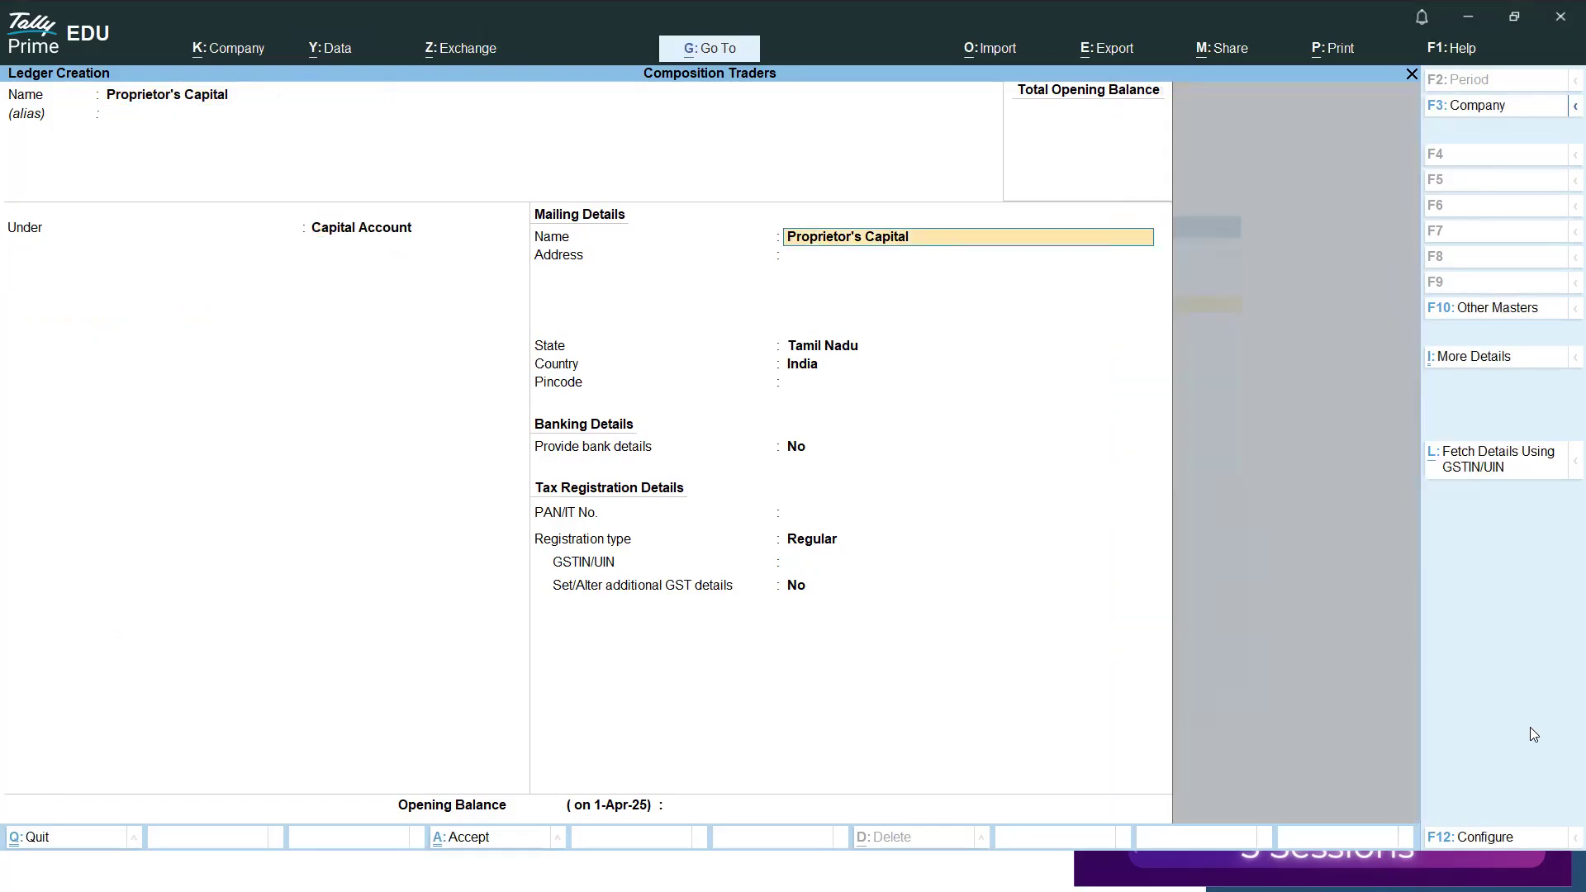
pyautogui.press('Return')
pyautogui.hotkey('ctrl', 'a')
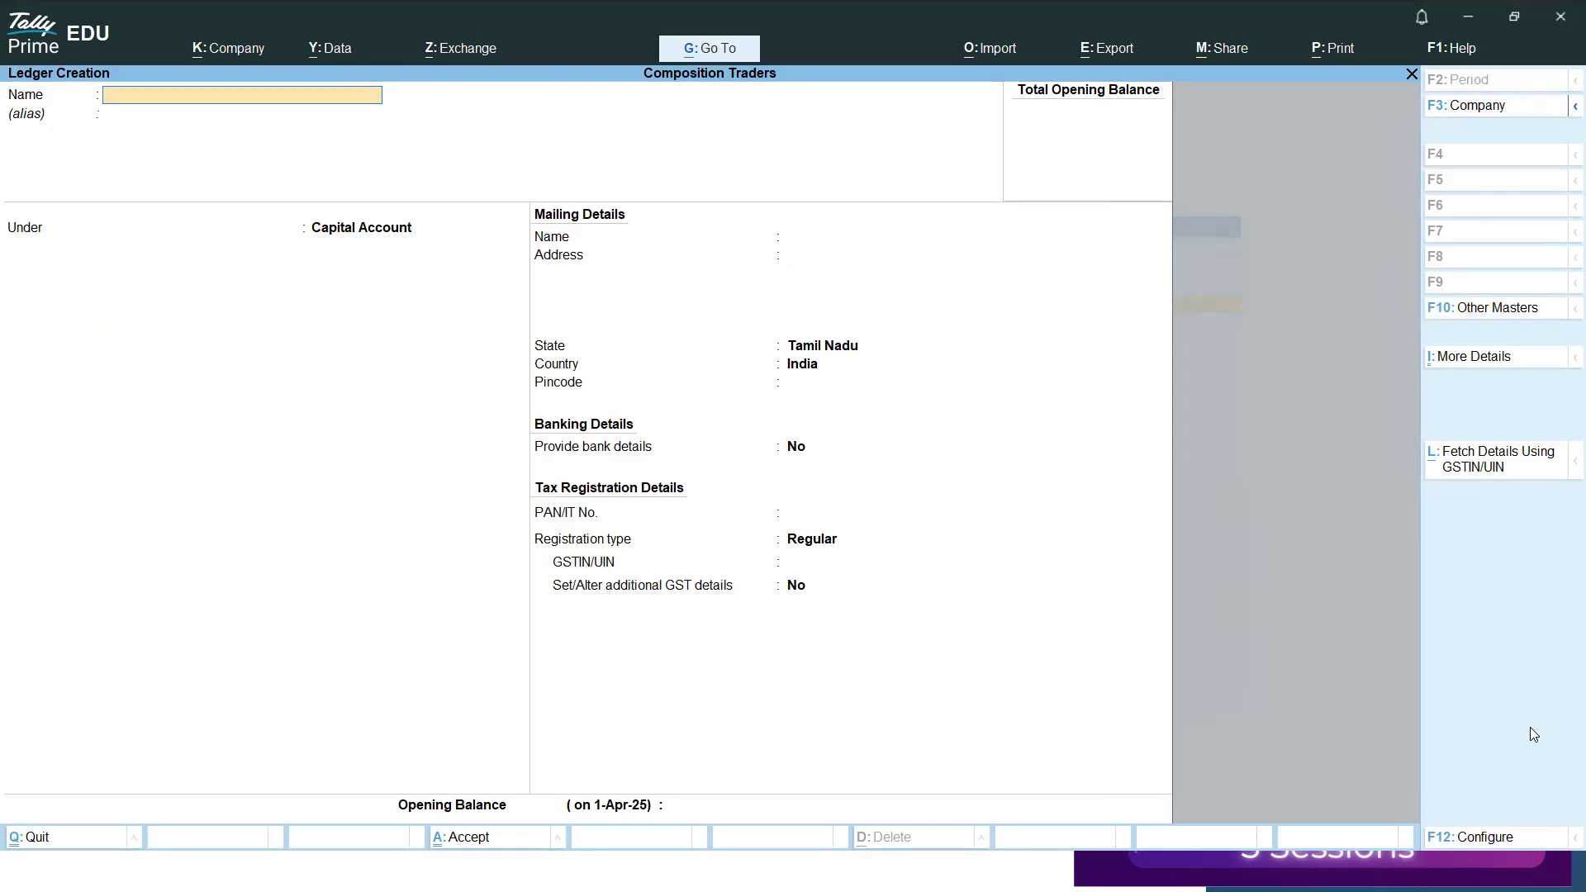
# Create an HDFC Bank ledger under Bank Accounts with the default bank details, and return to the Gateway of Tally.
pyautogui.write('HDFC Bank')
pyautogui.press('Return')
pyautogui.write('Ba')
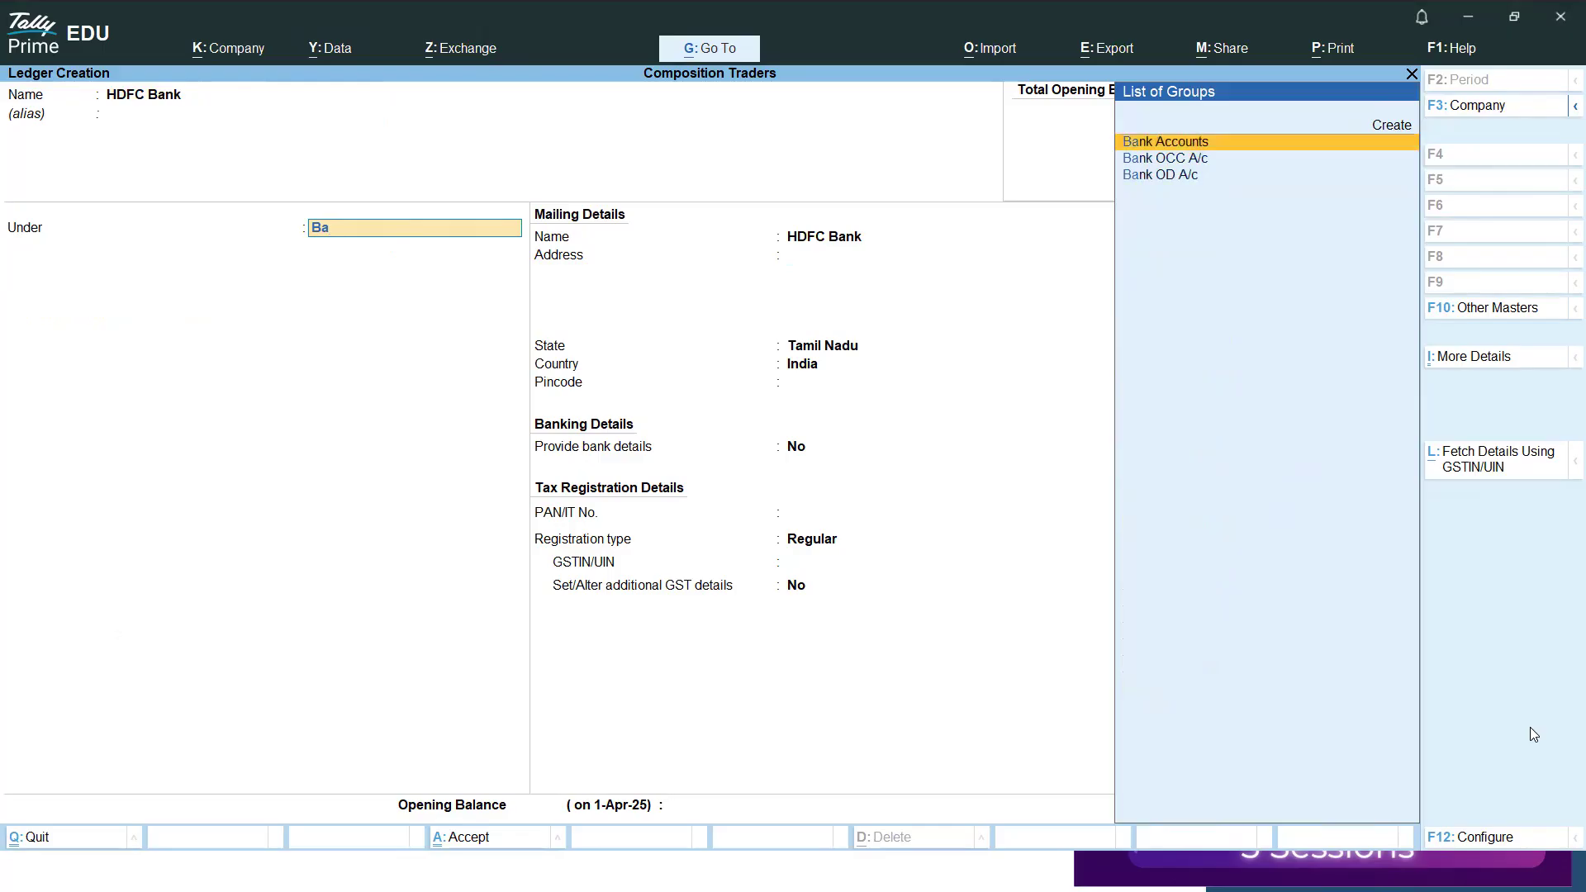
pyautogui.press('Return')
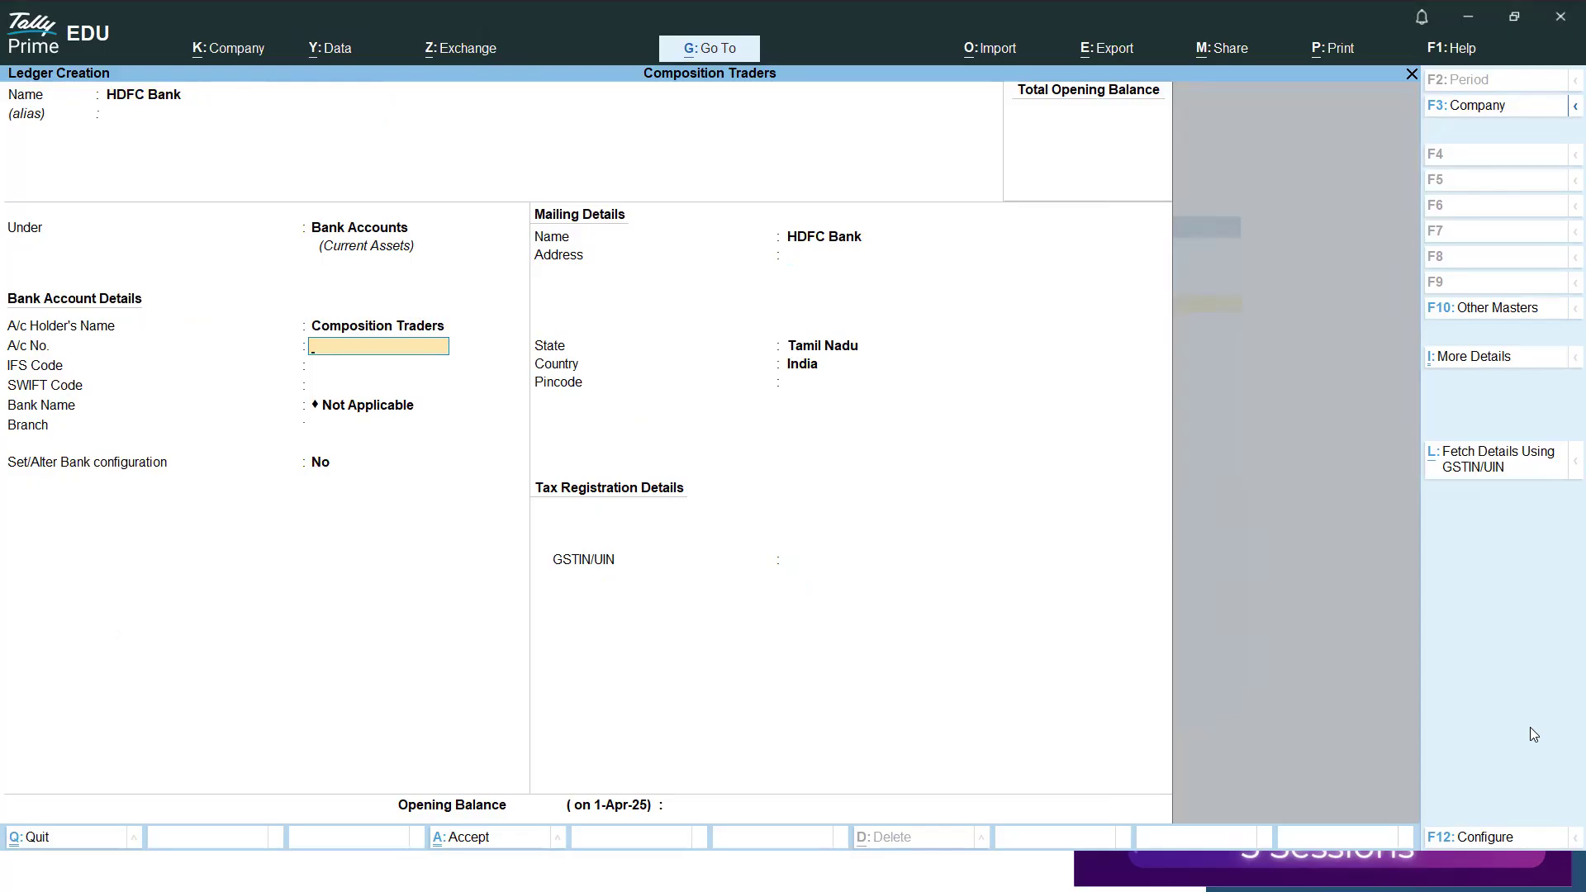
pyautogui.hotkey('ctrl', 'a')
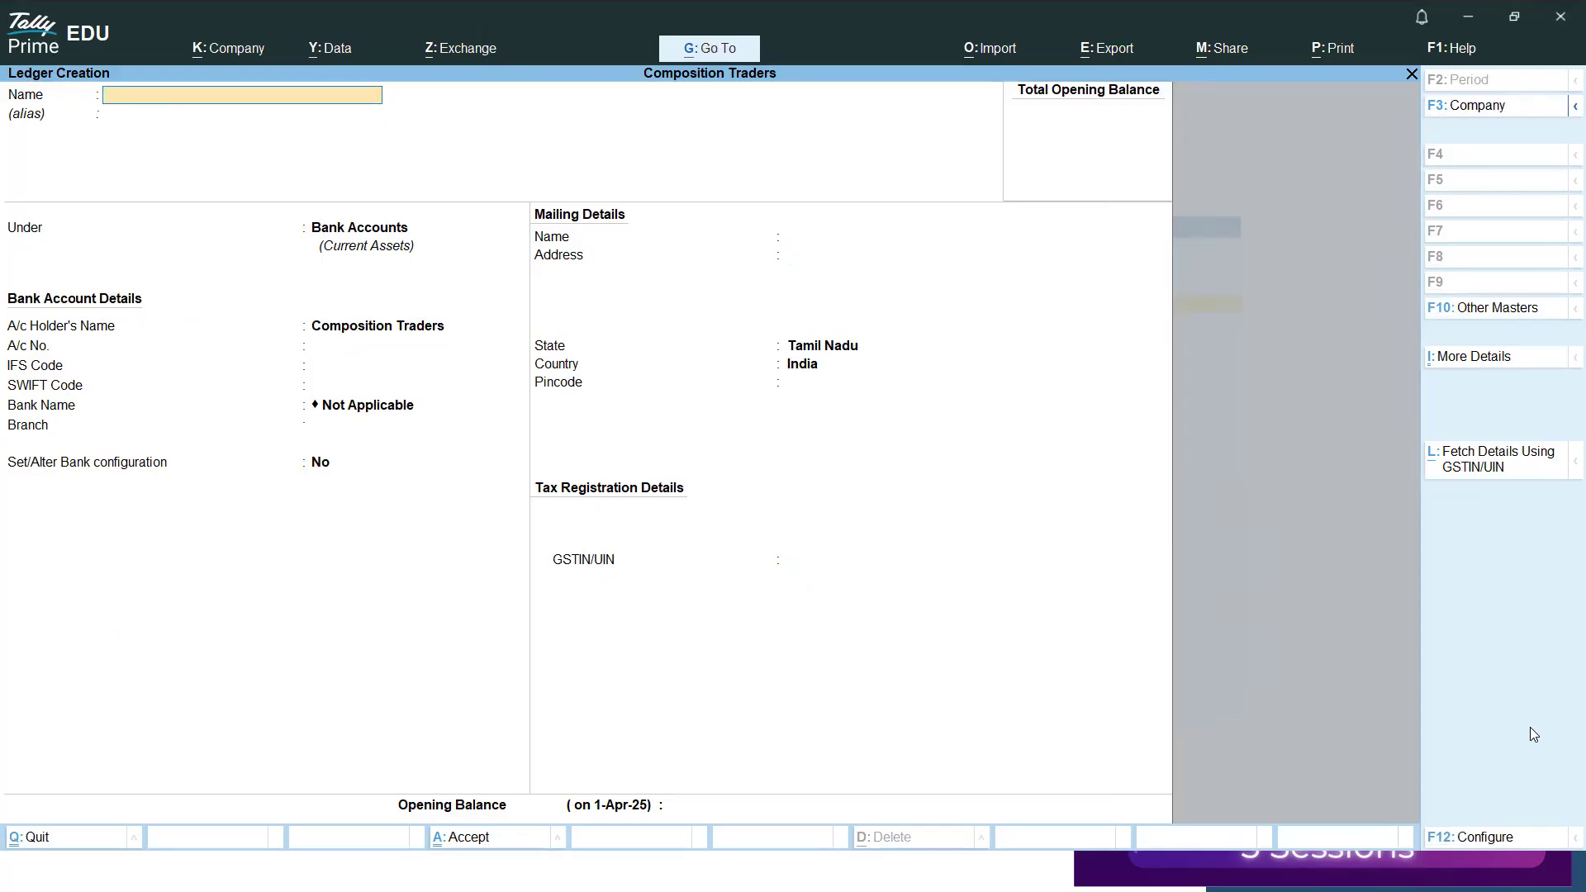
pyautogui.press('Escape')
pyautogui.press('Escape')
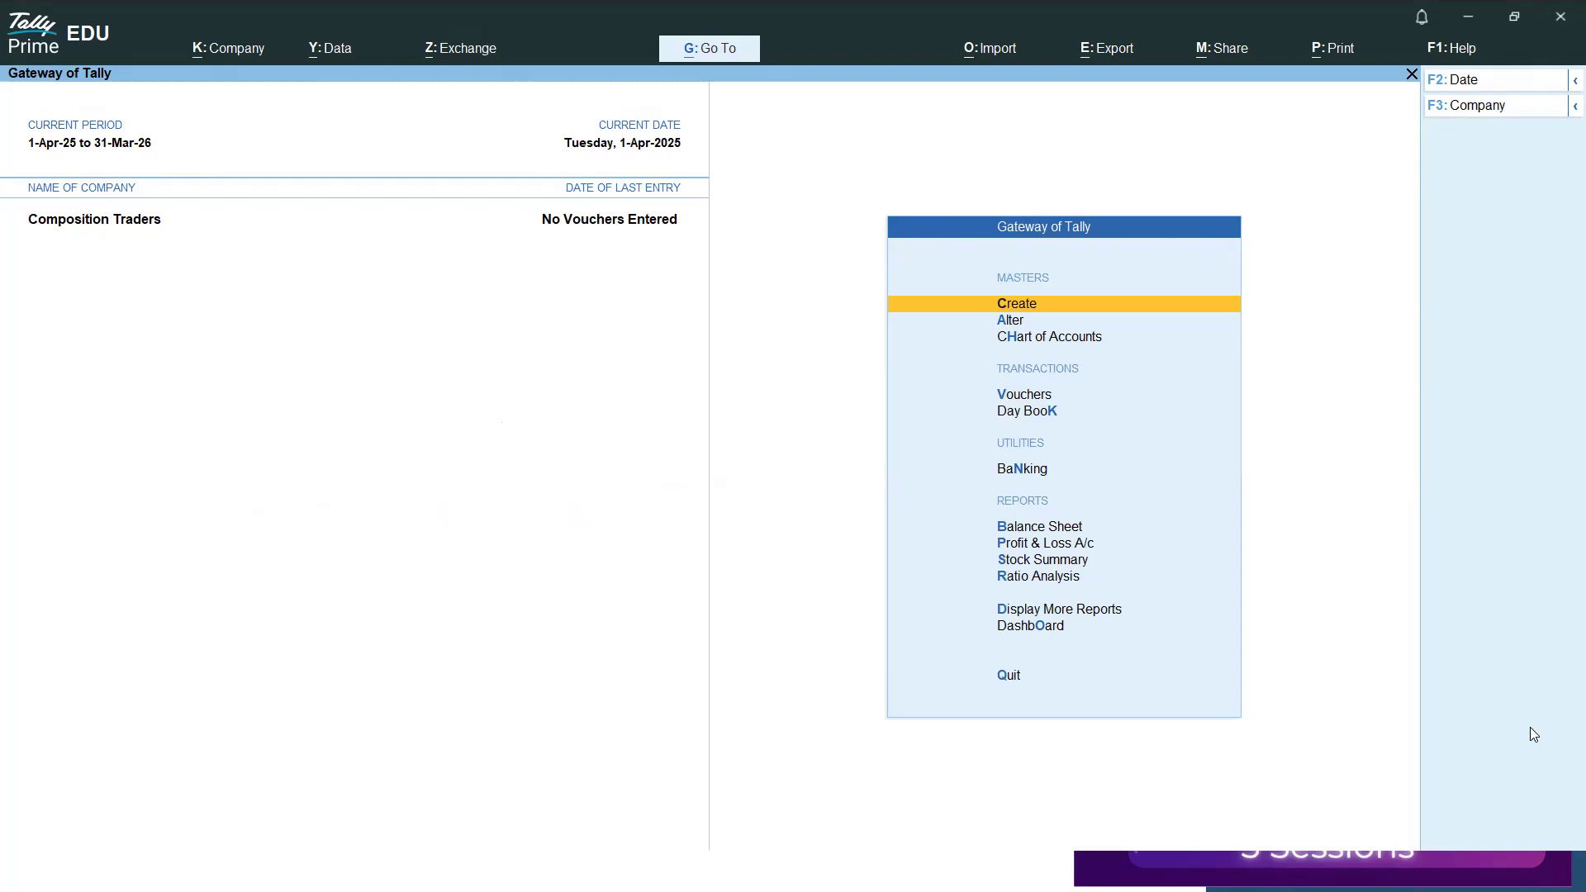
# Start a new simple unit of measure with the symbol Nos and a blank formal name.
pyautogui.press('Down')
pyautogui.press('Up')
pyautogui.press('Return')
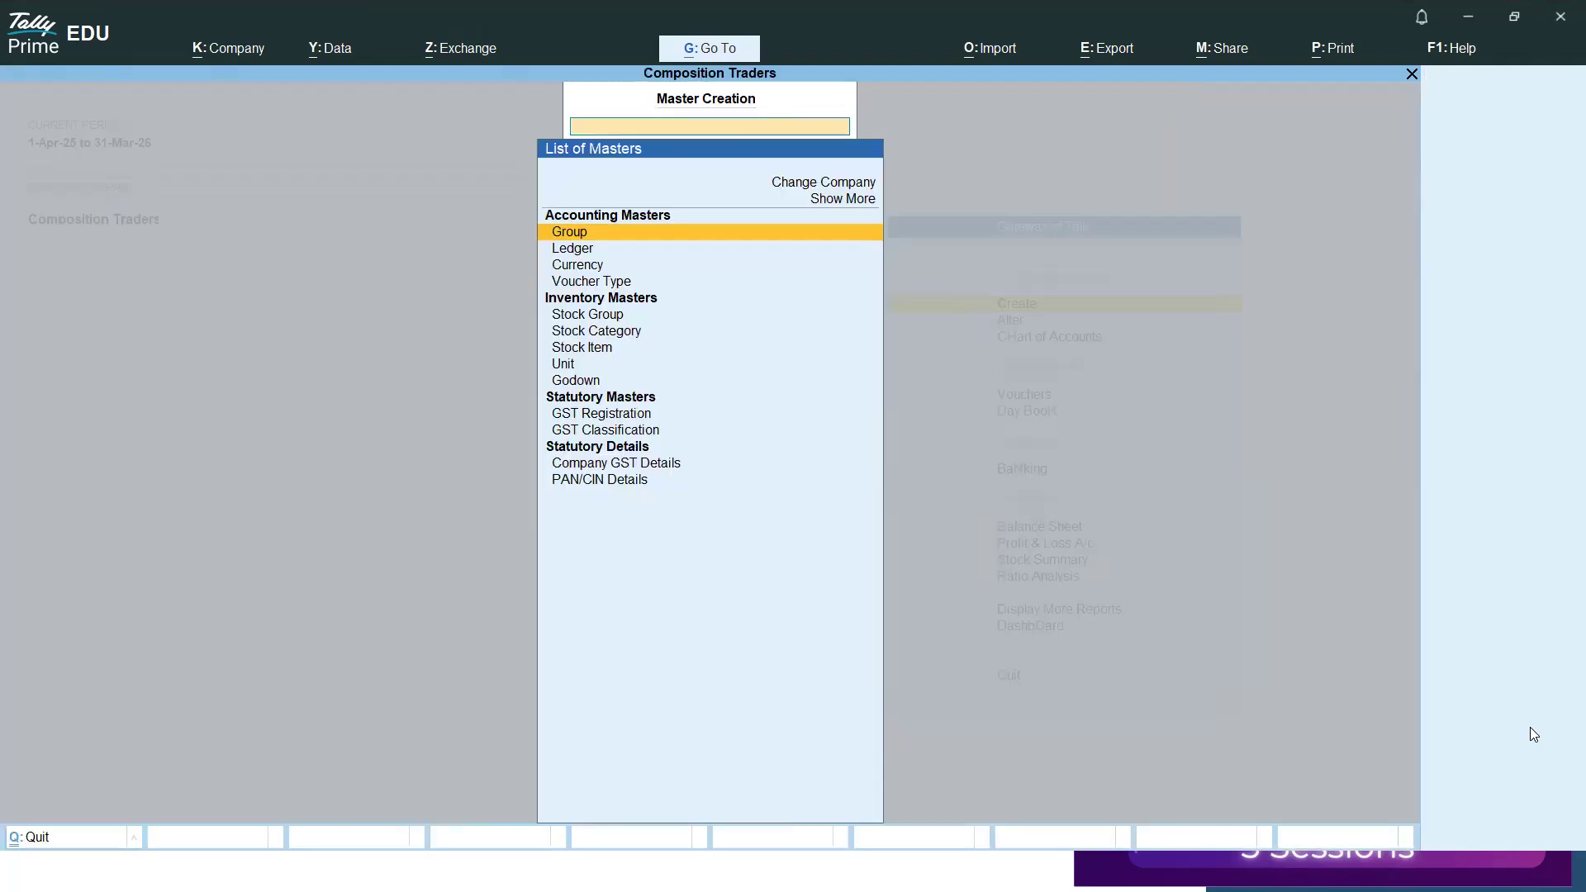
pyautogui.press('Down')
pyautogui.press('Down')
pyautogui.press('Down')
pyautogui.press('Down')
pyautogui.press('Down')
pyautogui.press('Down')
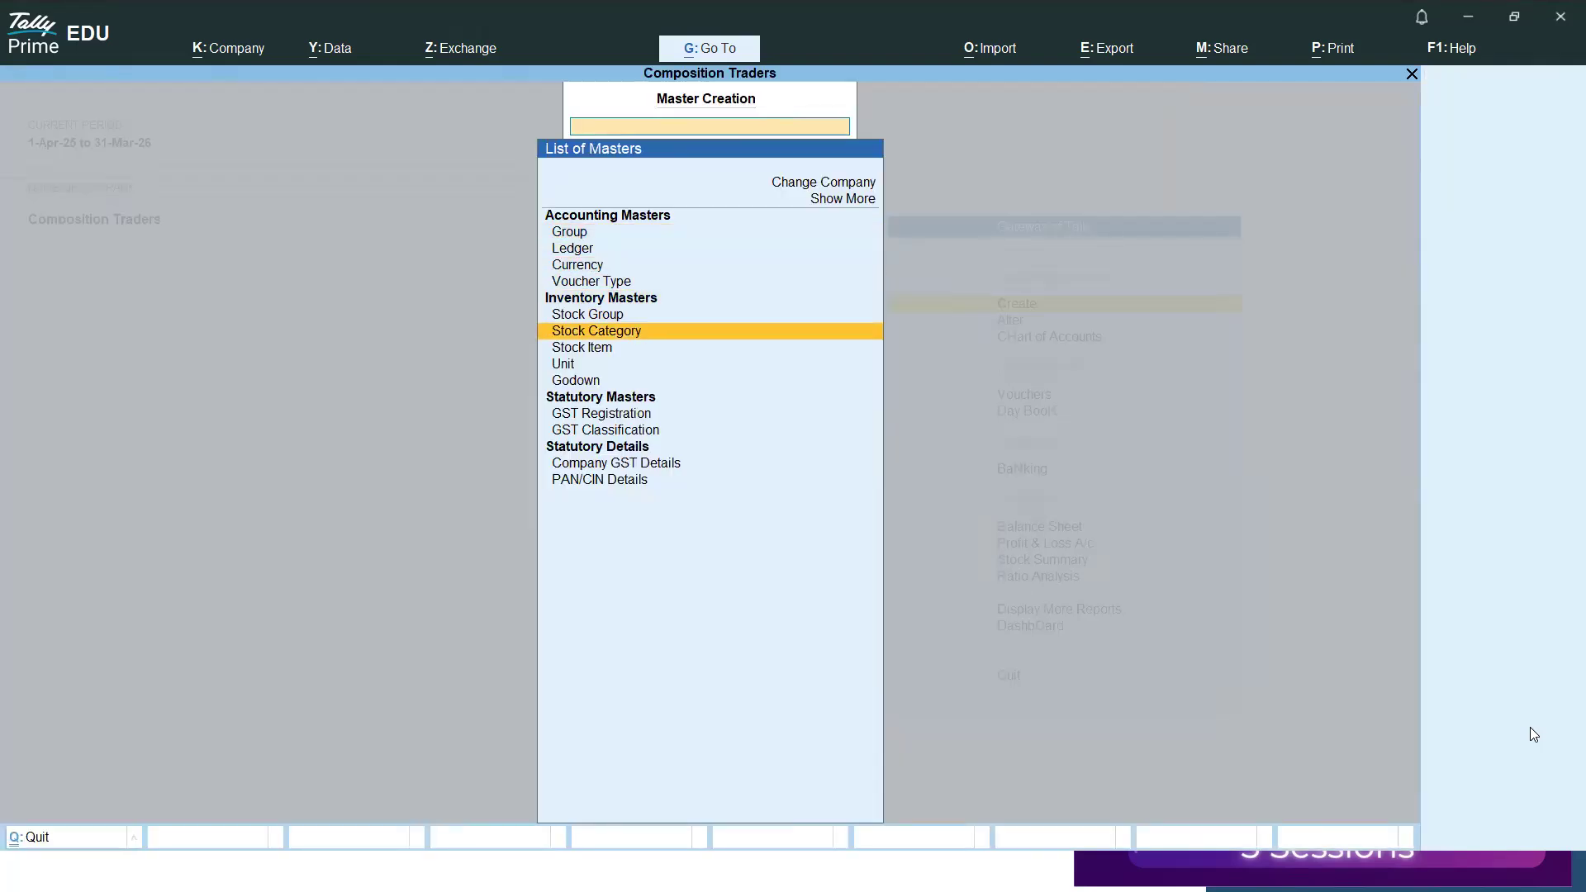
pyautogui.press('Down')
pyautogui.press('Return')
pyautogui.write('€N')
pyautogui.press('BackSpace')
pyautogui.press('BackSpace')
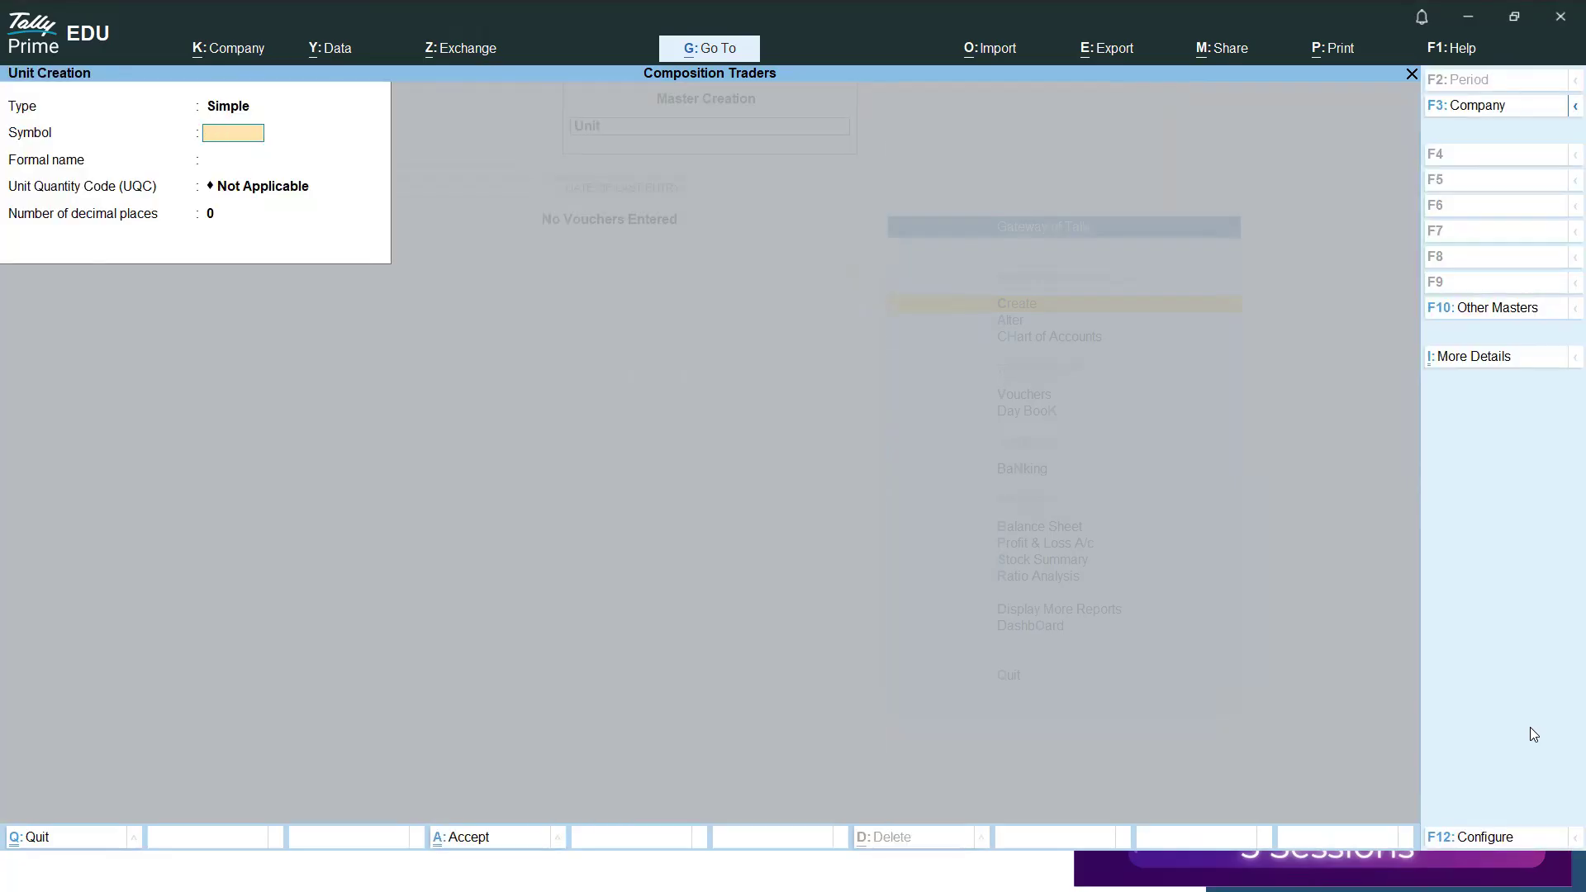
pyautogui.write('nos')
pyautogui.press('Return')
pyautogui.press('Return')
pyautogui.press('BackSpace')
pyautogui.press('BackSpace')
pyautogui.write('No')
pyautogui.press('Return')
# Set the unit quantity code to NOS-NUMBERS, keep 0 decimal places, and save the unit.
pyautogui.write('nos')
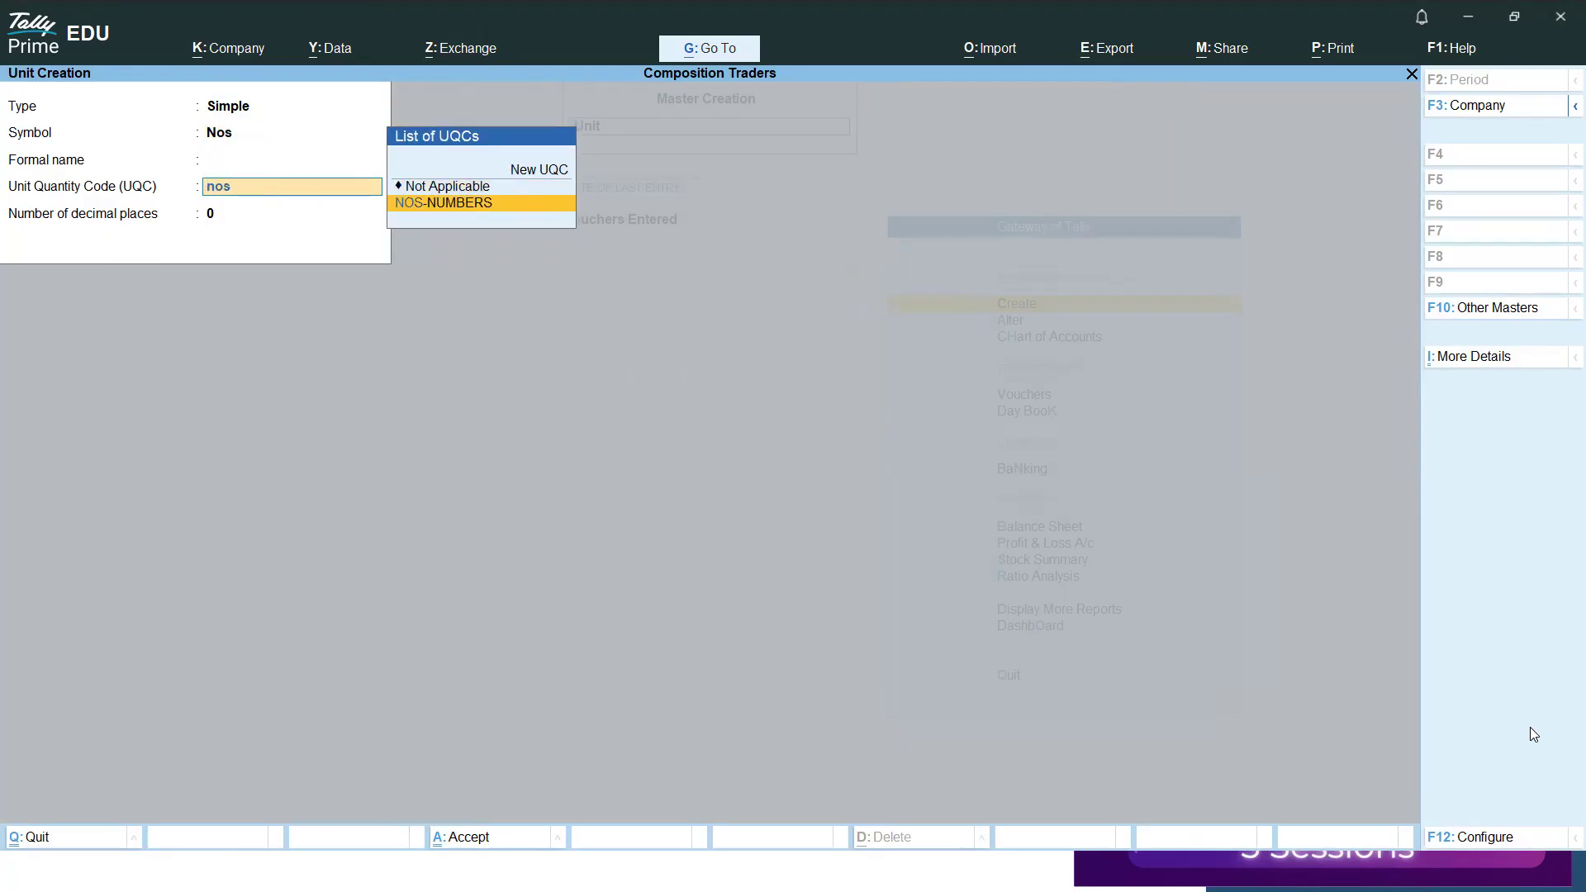
pyautogui.press('Return')
# Start a new stock group named Trade Stock.
pyautogui.press('Return')
pyautogui.press('Return')
pyautogui.press('Escape')
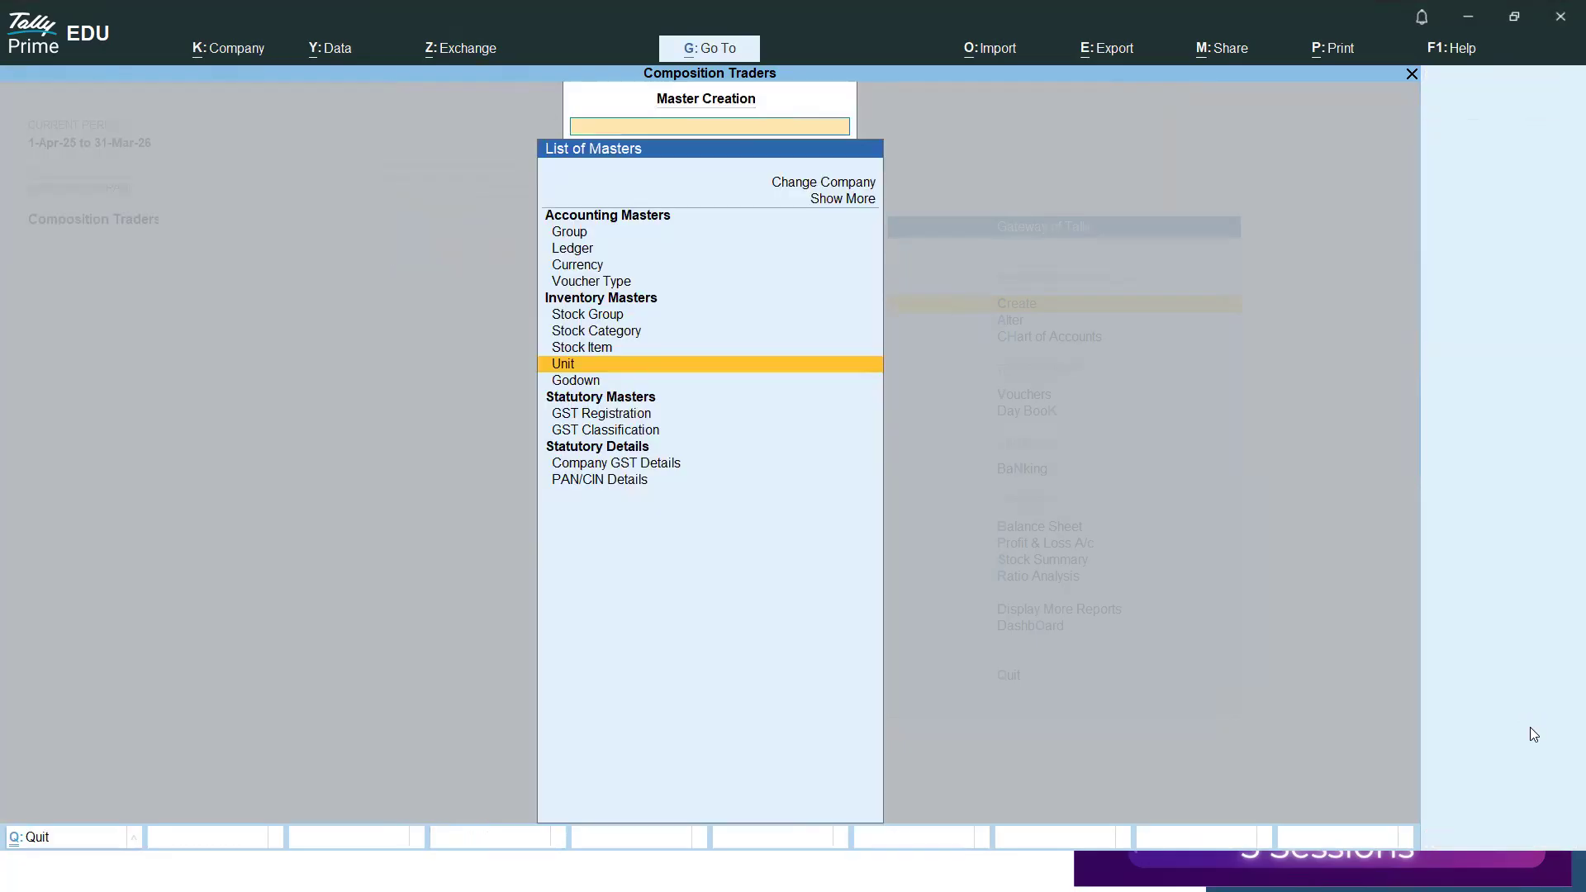
pyautogui.press('Up')
pyautogui.press('Up')
pyautogui.press('Up')
pyautogui.press('Return')
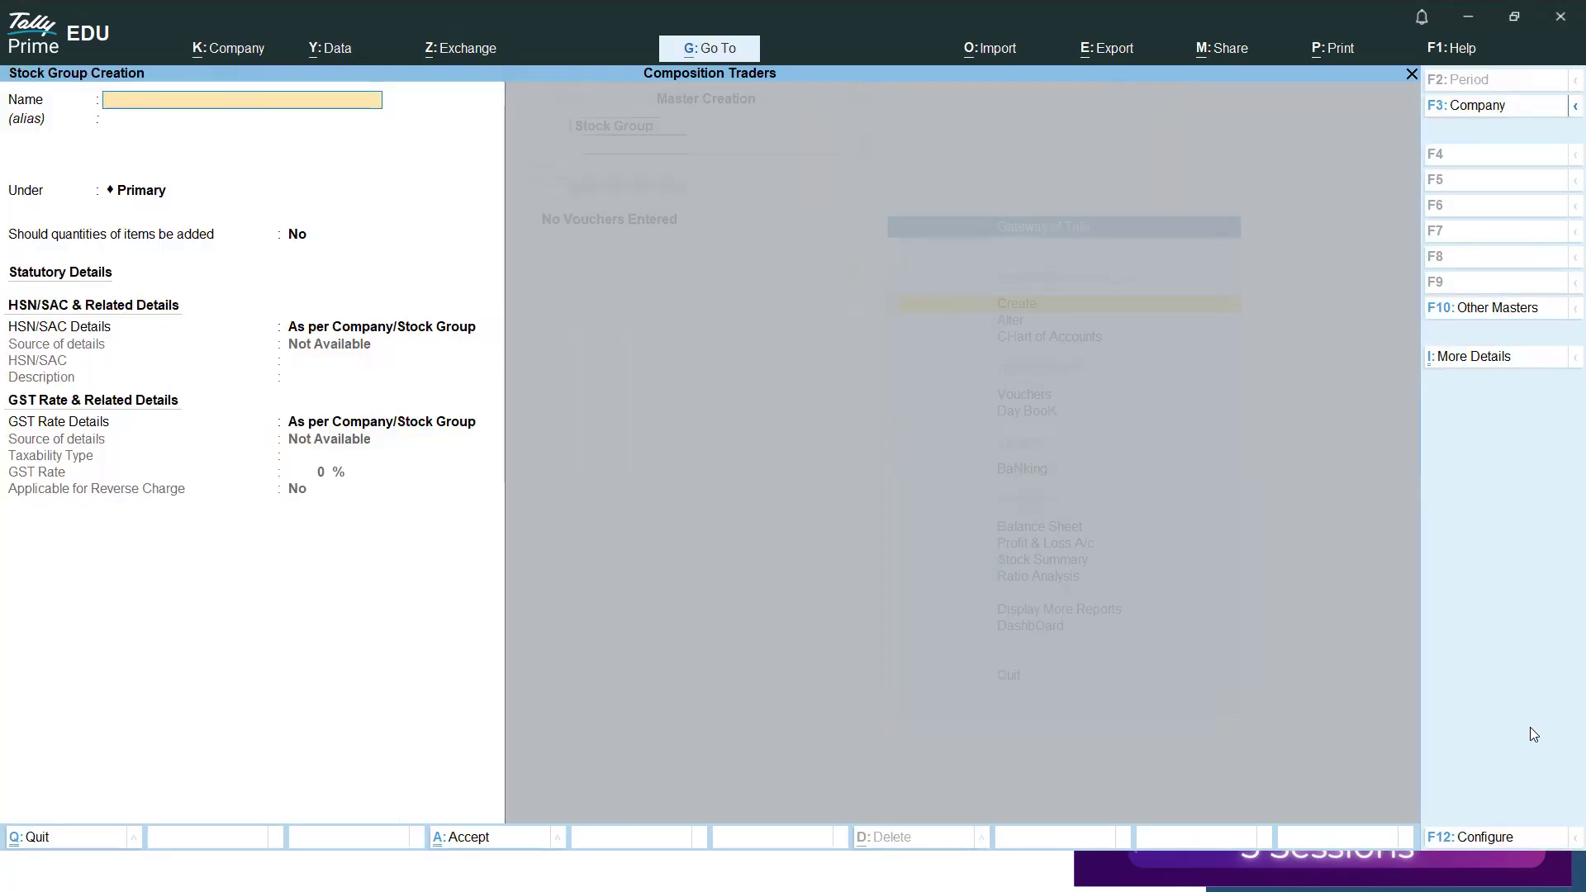
pyautogui.write('Sale')
pyautogui.press('BackSpace')
pyautogui.write('ab')
pyautogui.press('BackSpace')
pyautogui.press('BackSpace')
pyautogui.press('BackSpace')
pyautogui.press('BackSpace')
pyautogui.press('BackSpace')
pyautogui.press('BackSpace')
pyautogui.press('BackSpace')
pyautogui.press('BackSpace')
pyautogui.write('Trade Stoc')
# Keep the stock group under Primary, have its item quantities added, and save it with the default statutory details.
pyautogui.press('Return')
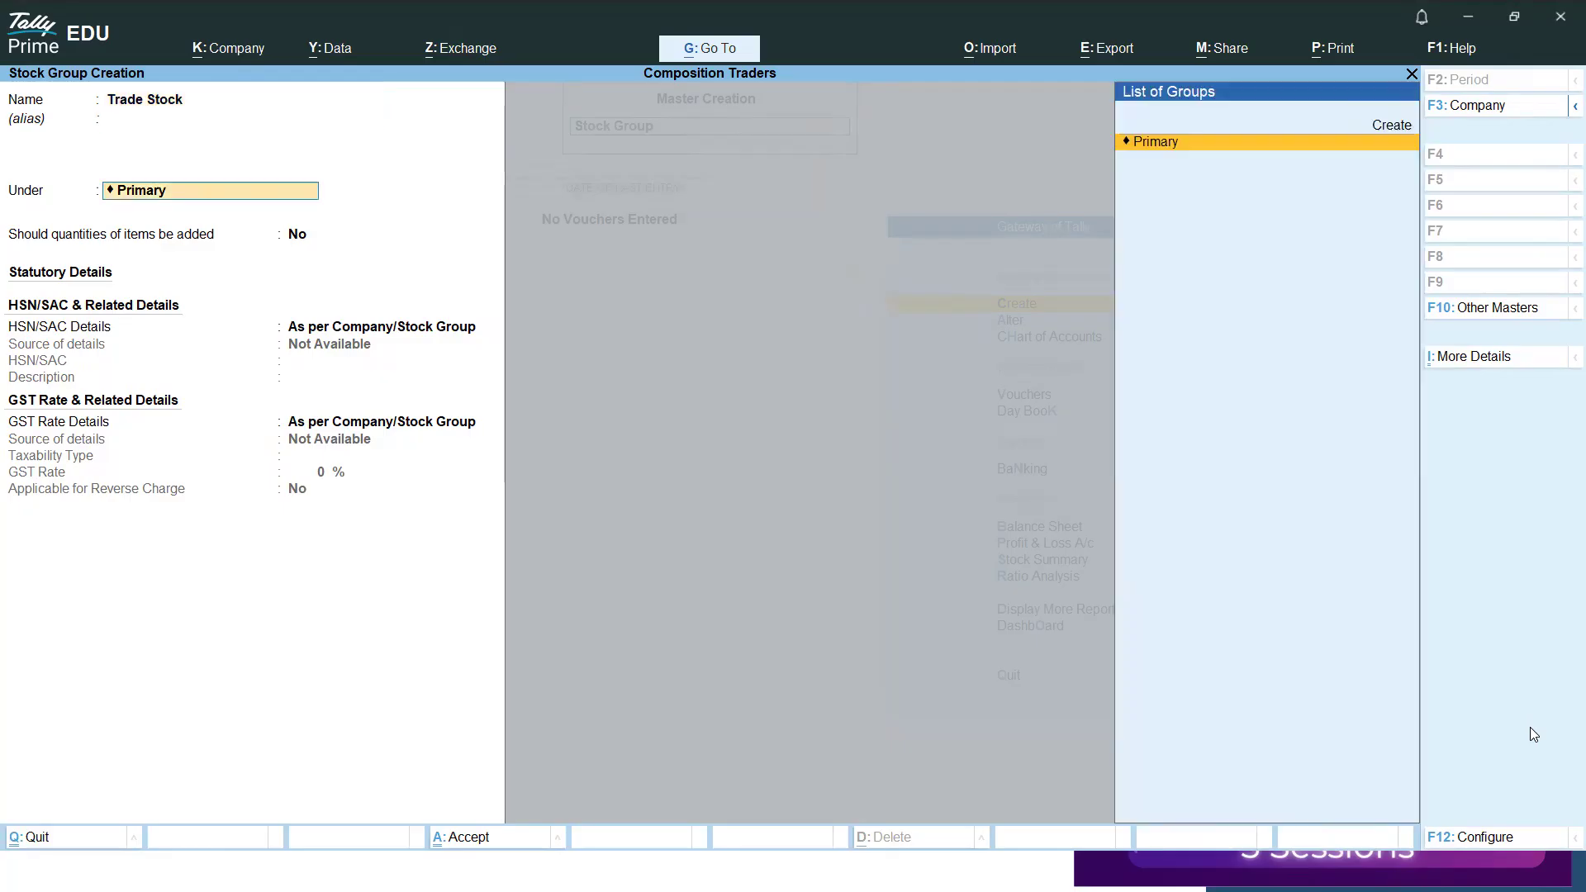
pyautogui.press('Return')
pyautogui.write('y')
pyautogui.press('Return')
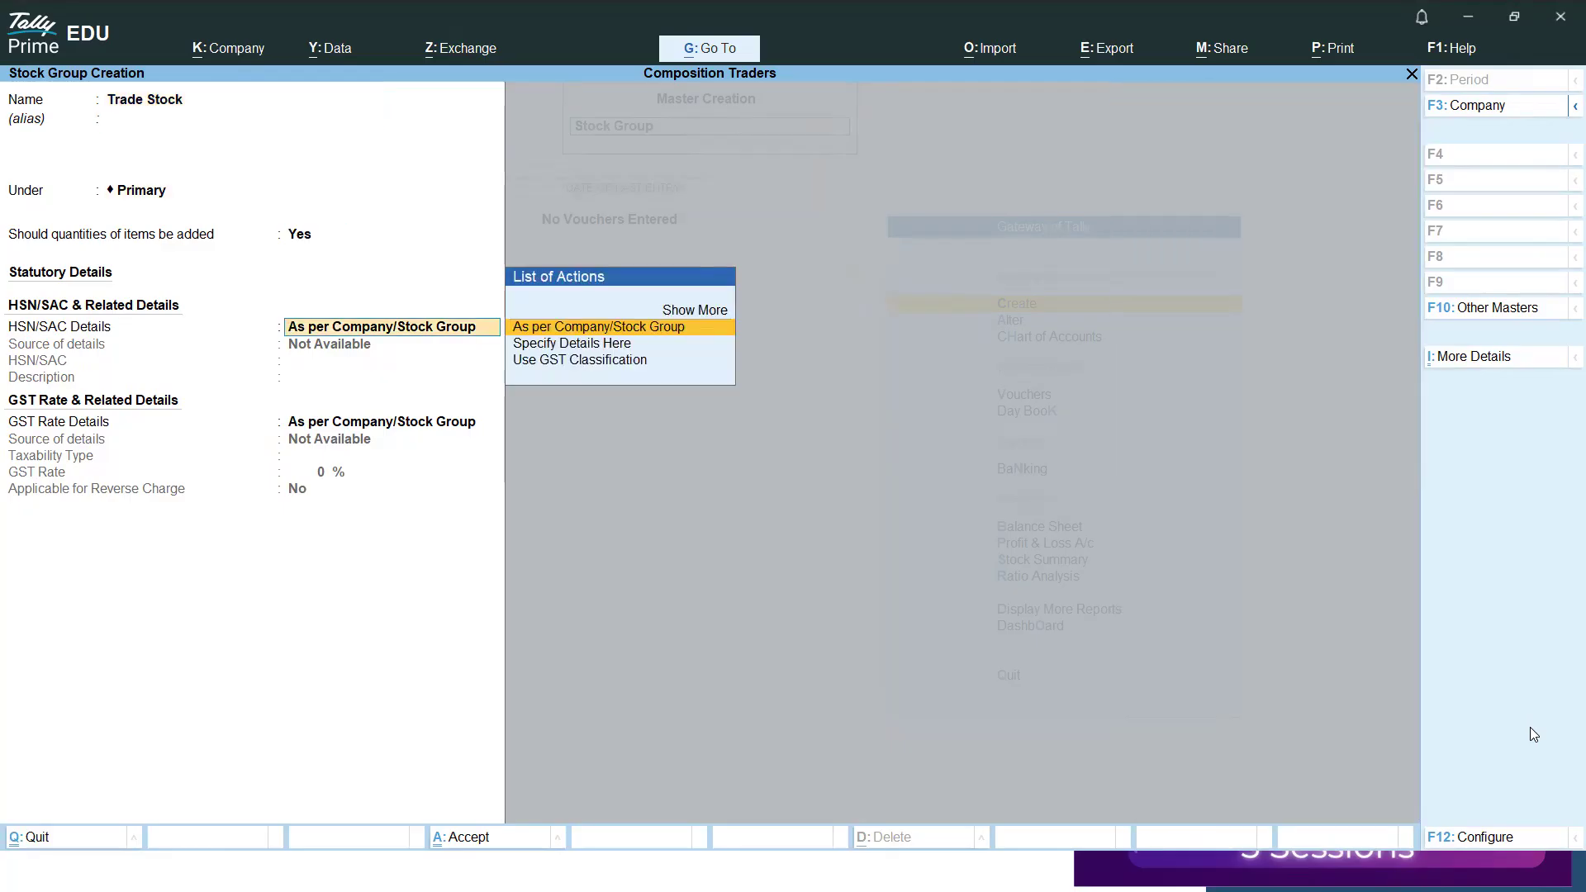
pyautogui.press('ctrl')
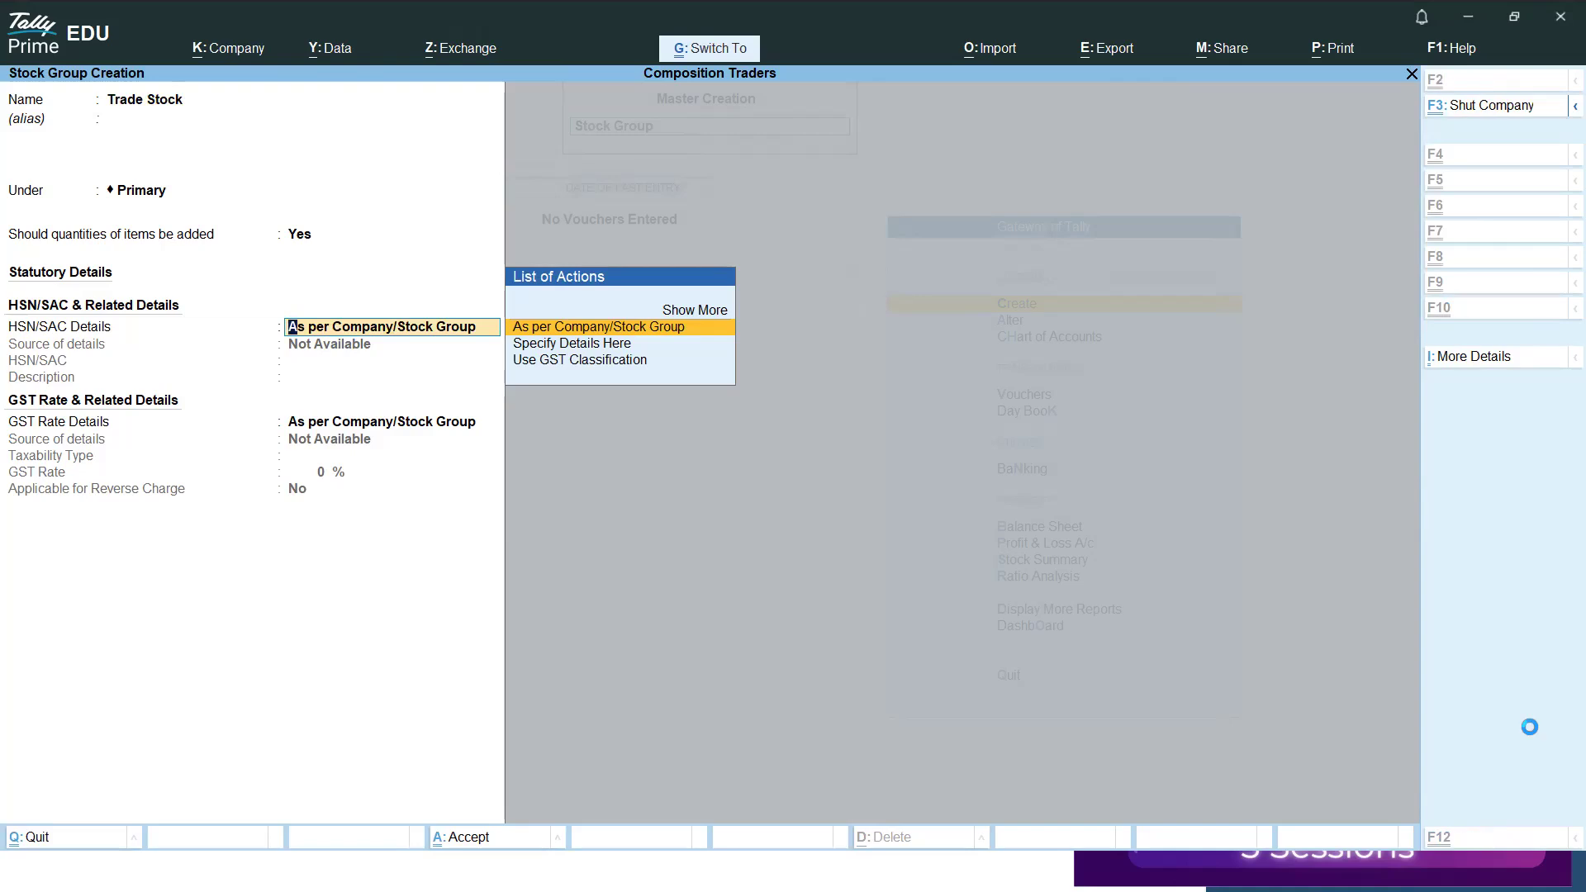
pyautogui.hotkey('ctrl', 'a')
pyautogui.press('Escape')
# Start a new stock item named Stock (Taxable).
pyautogui.press('y')
pyautogui.press('Down')
pyautogui.press('Return')
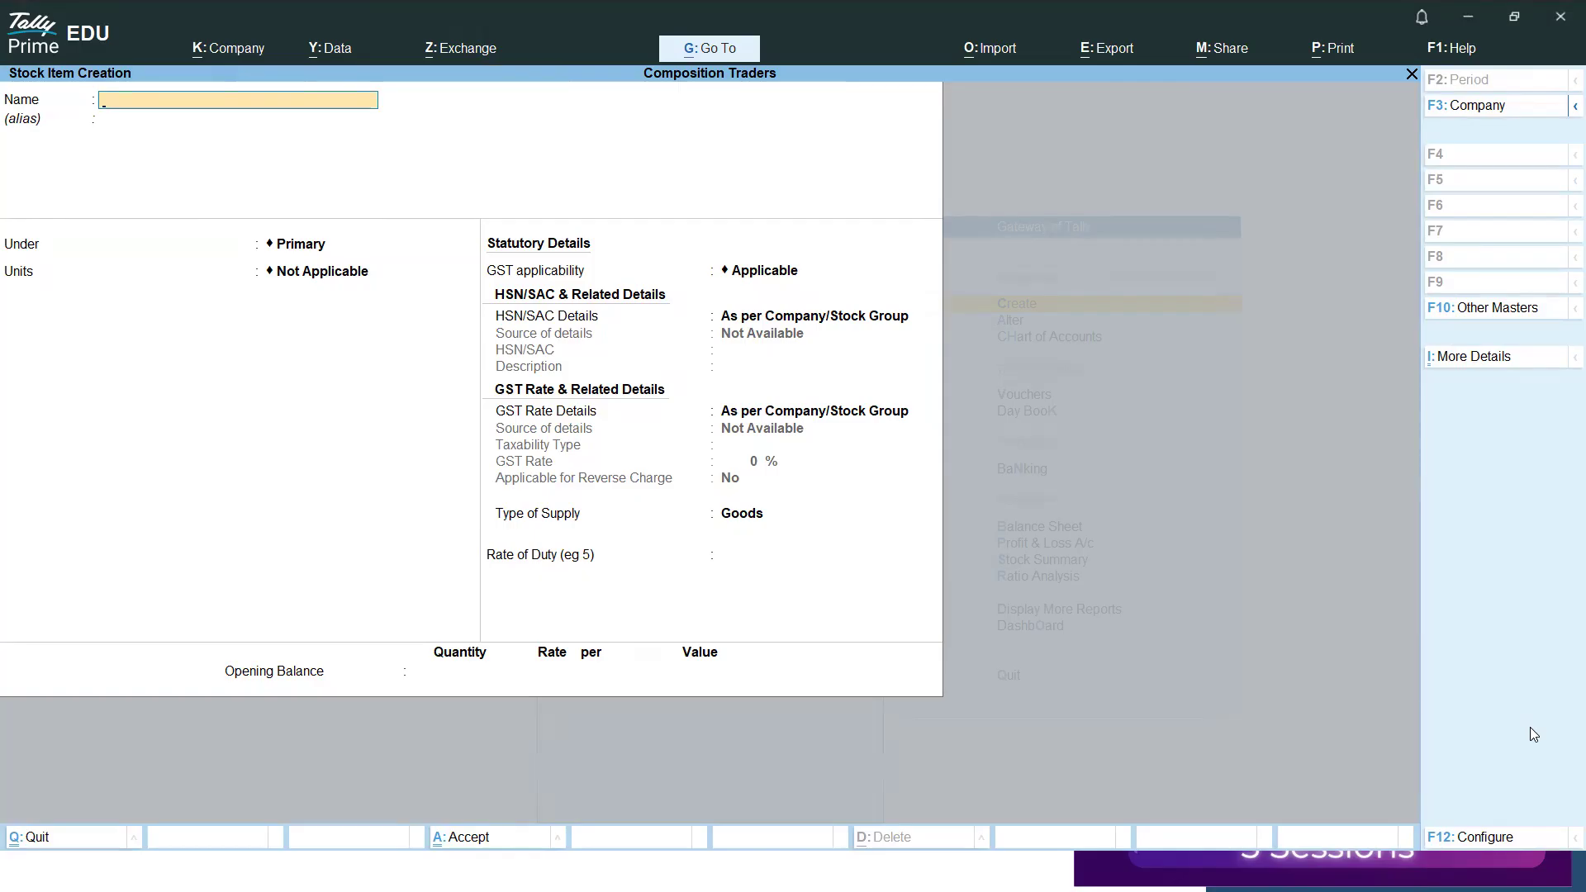
pyautogui.write('Stock (Taxable')
pyautogui.press('Return')
pyautogui.press('Return')
# Place the stock item under Trade Stock with unit Nos, keeping the default BOM, standard rate and GST applicability settings.
pyautogui.press('Return')
pyautogui.press('BackSpace')
pyautogui.press('Down')
pyautogui.press('Return')
pyautogui.press('Down')
pyautogui.press('Return')
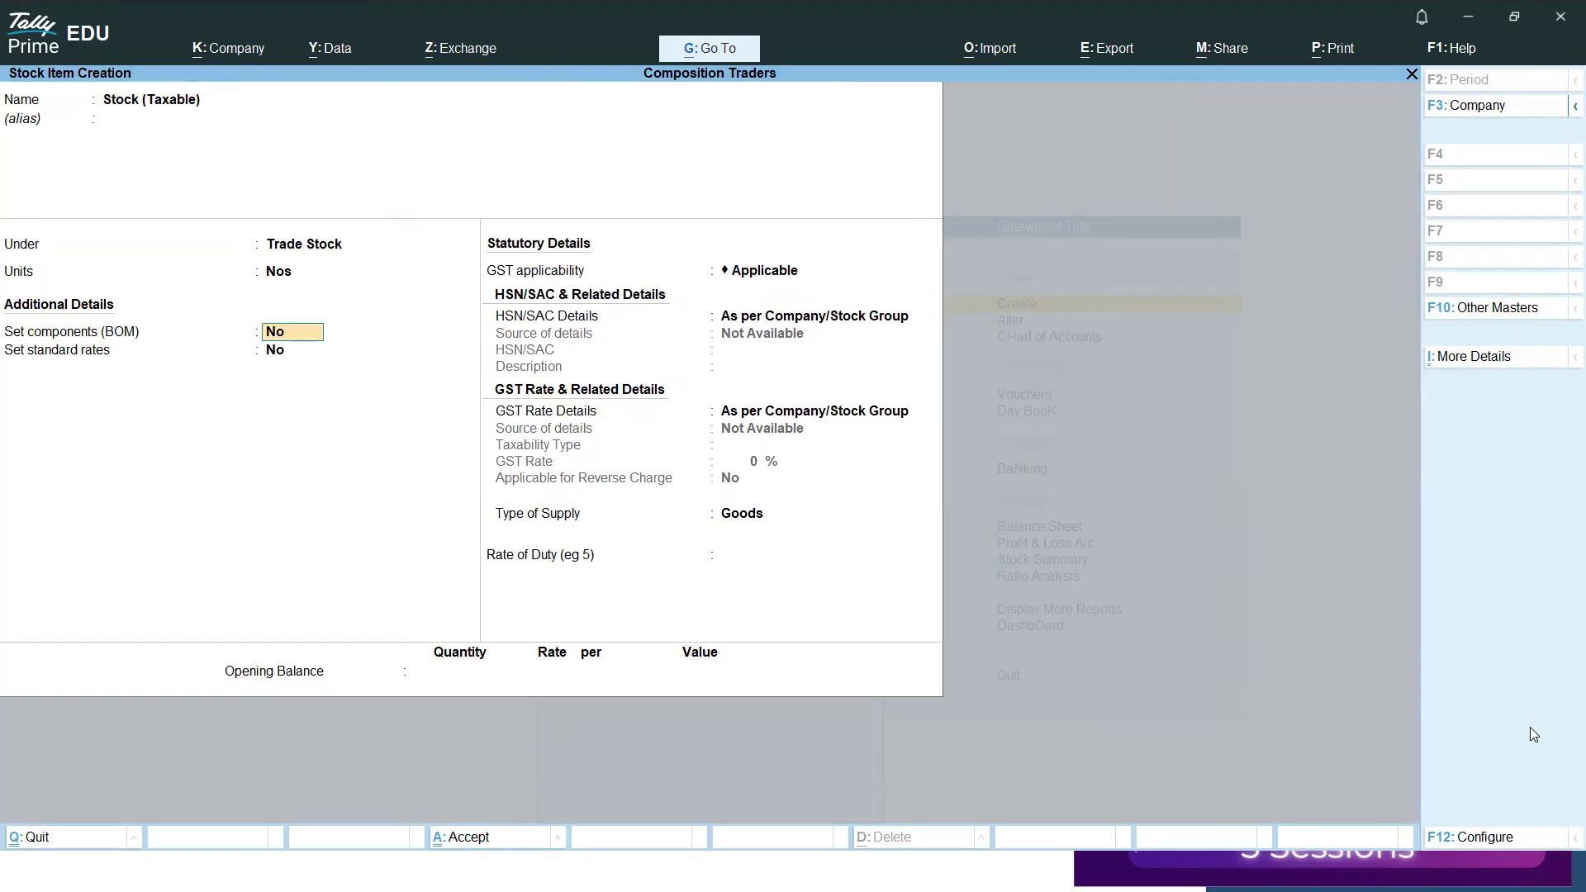
pyautogui.press('Return')
pyautogui.press('Return')
# Specify the HSN/SAC details directly in the stock item with code 7840.
pyautogui.press('Return')
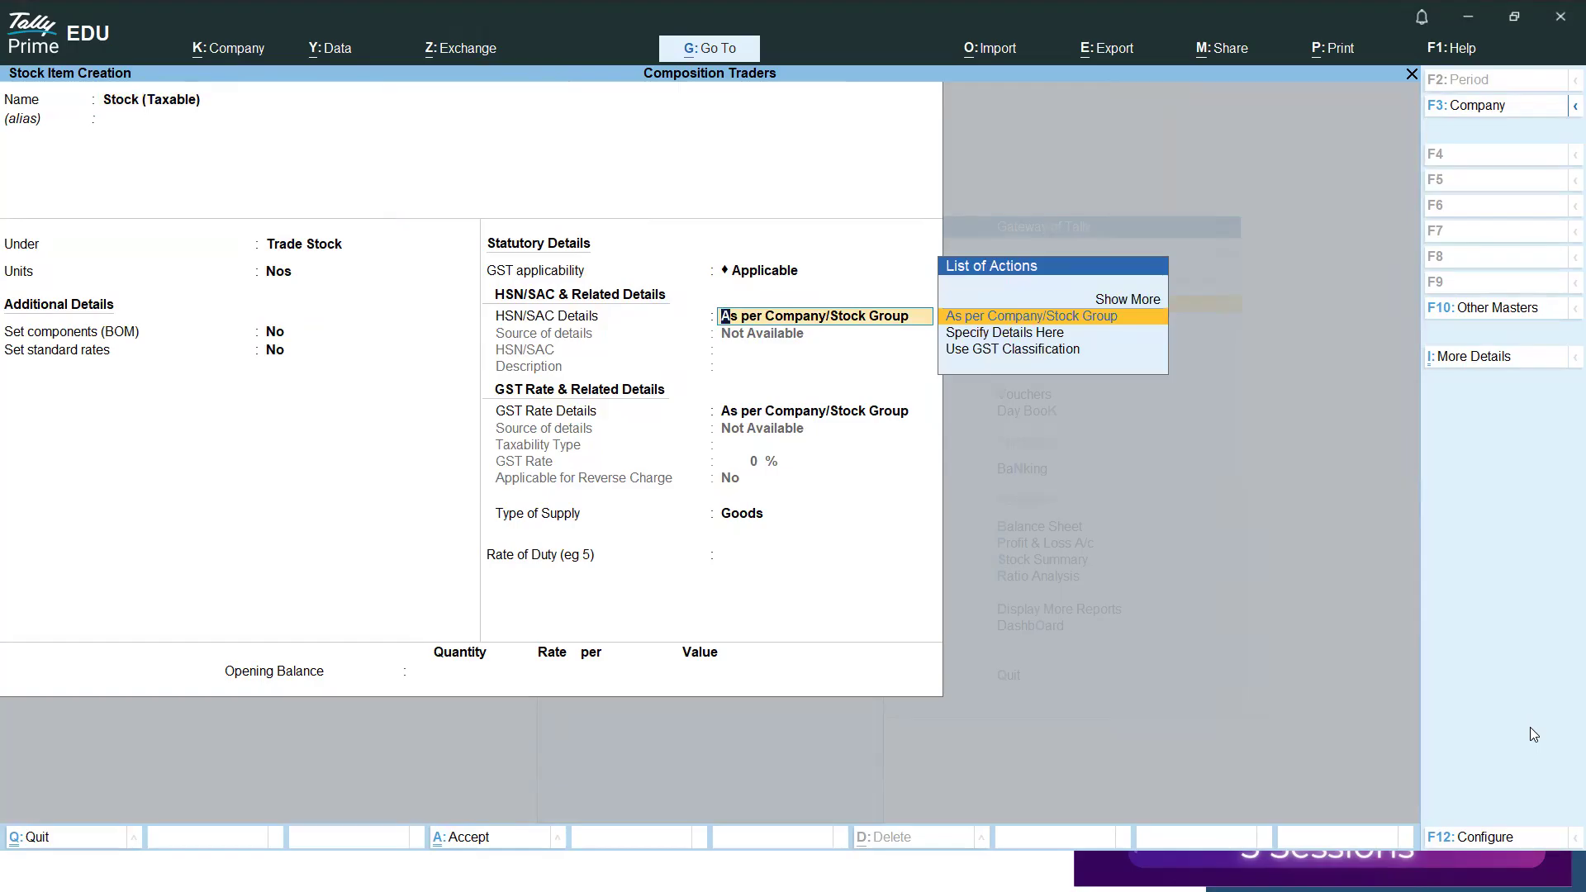
pyautogui.press('Down')
pyautogui.press('Return')
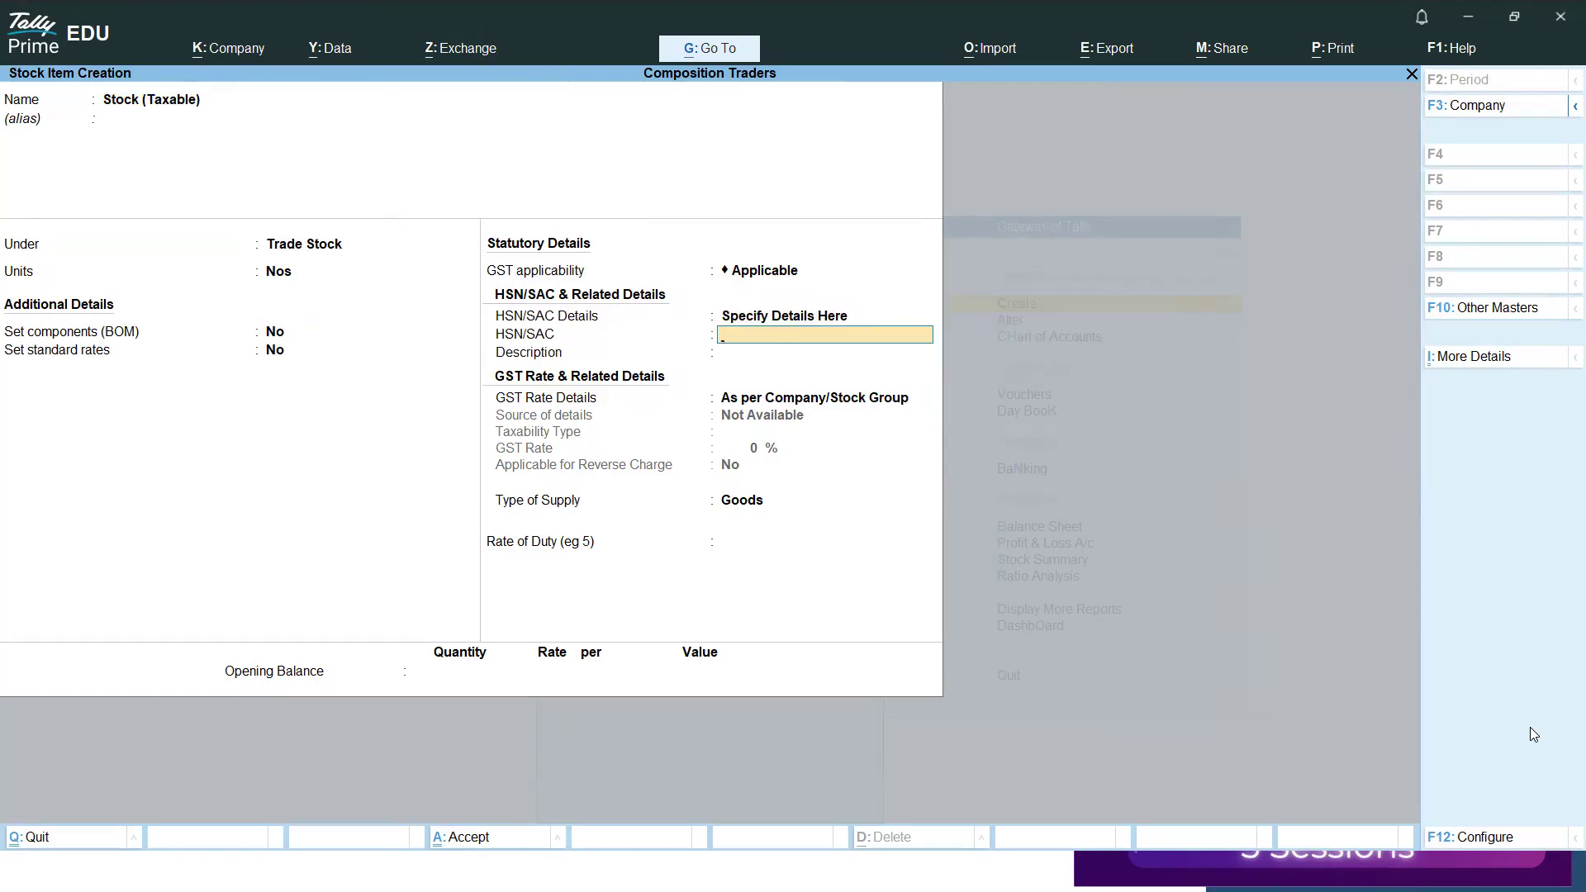
pyautogui.write('7840')
pyautogui.press('Return')
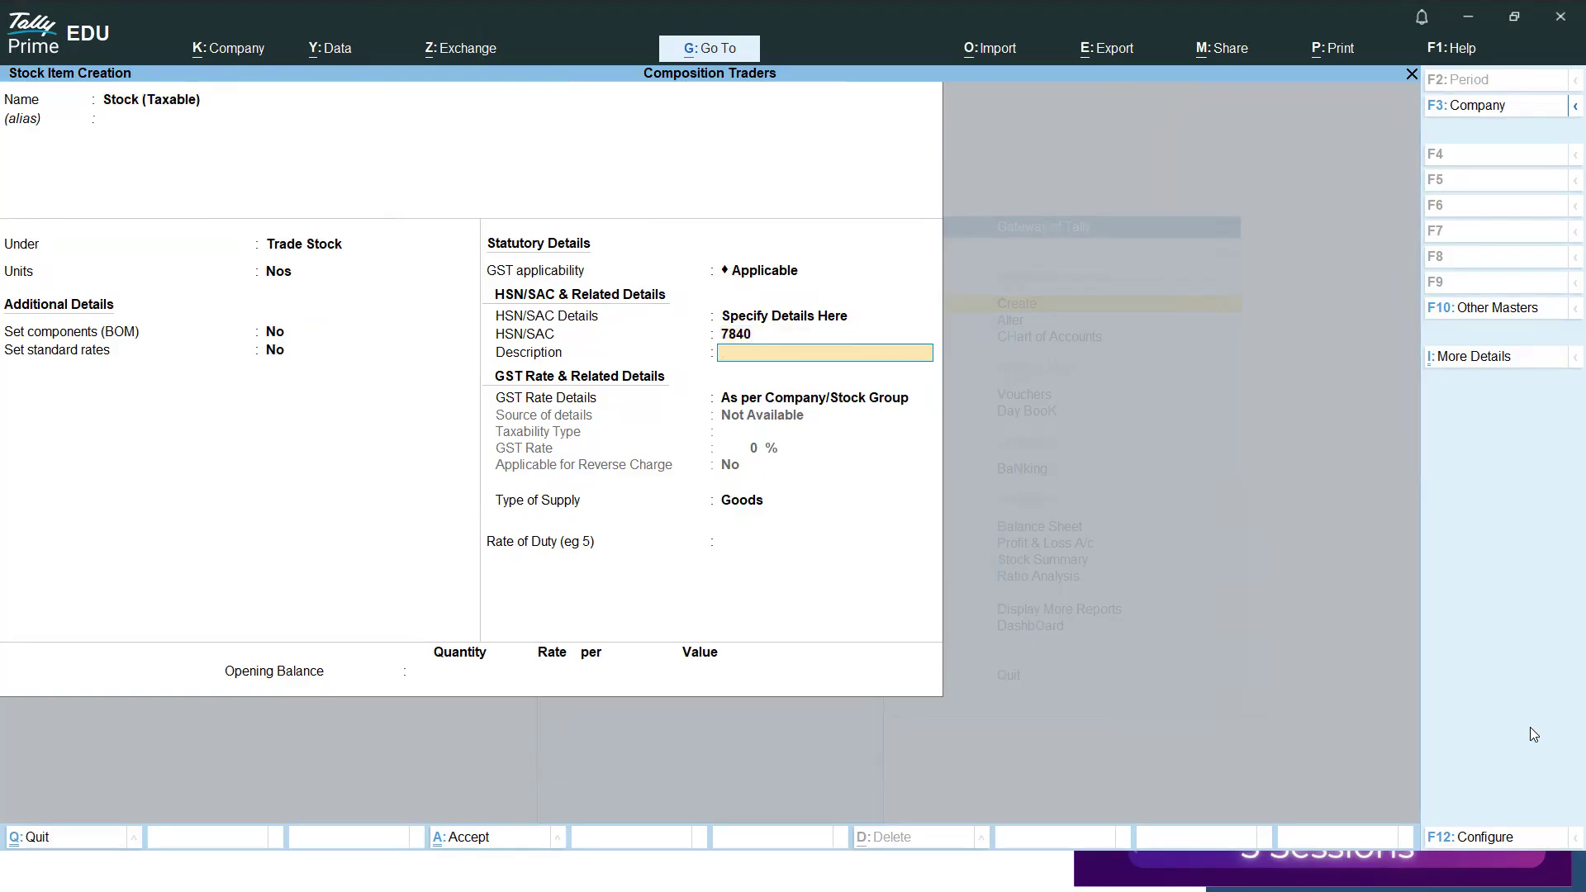
# Specify the stock item's GST rate details directly, with taxability type Taxable and a GST rate of 18%.
pyautogui.press('Return')
pyautogui.press('Down')
pyautogui.press('Return')
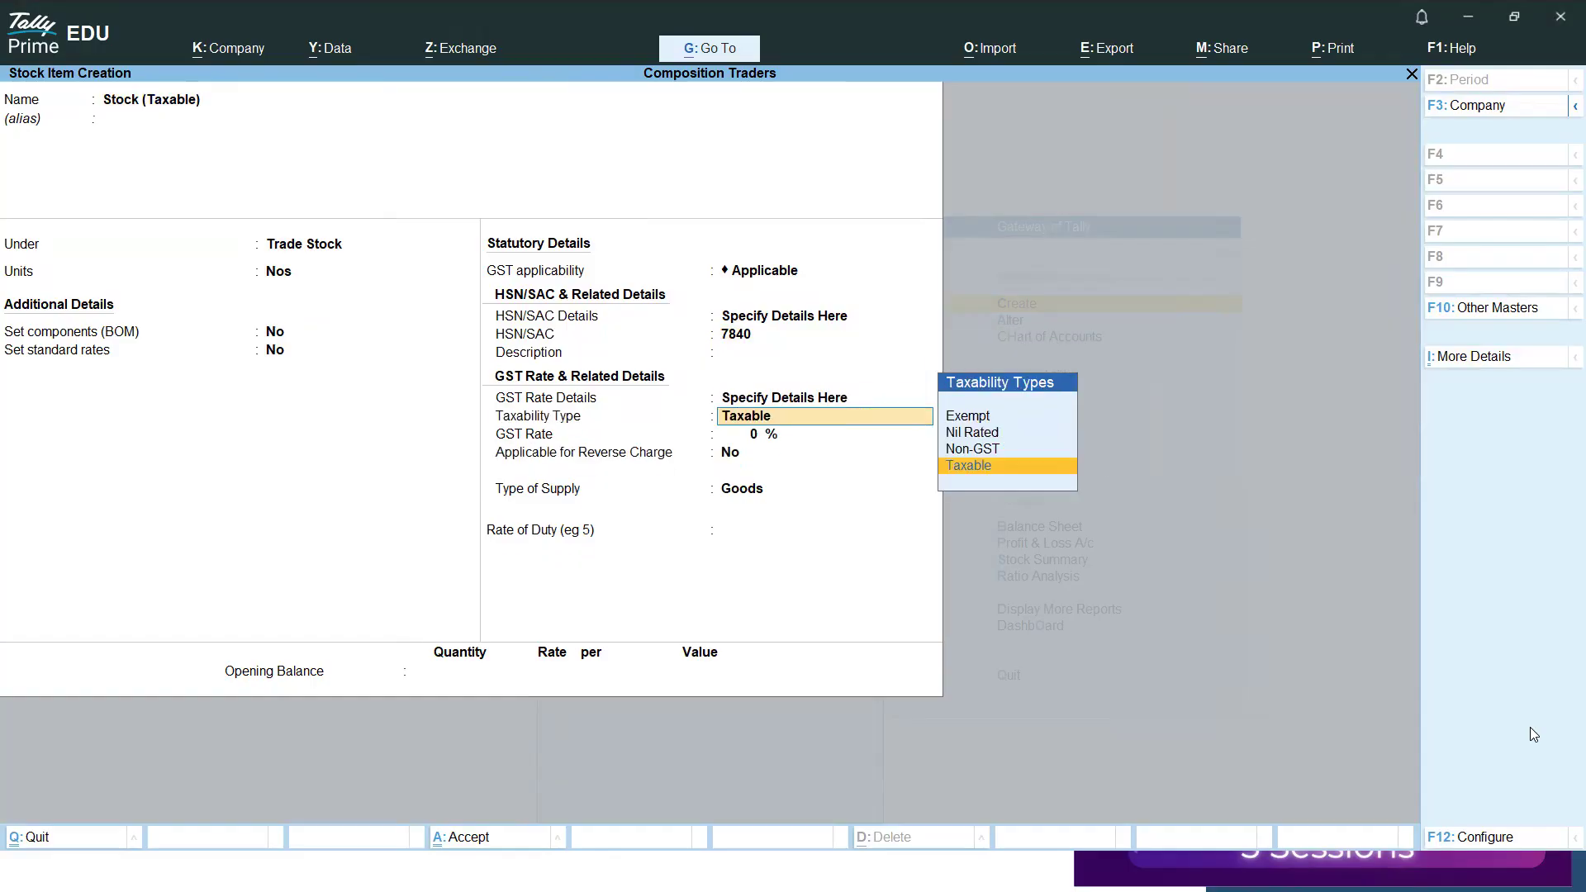
pyautogui.press('Return')
pyautogui.write('18')
pyautogui.press('Return')
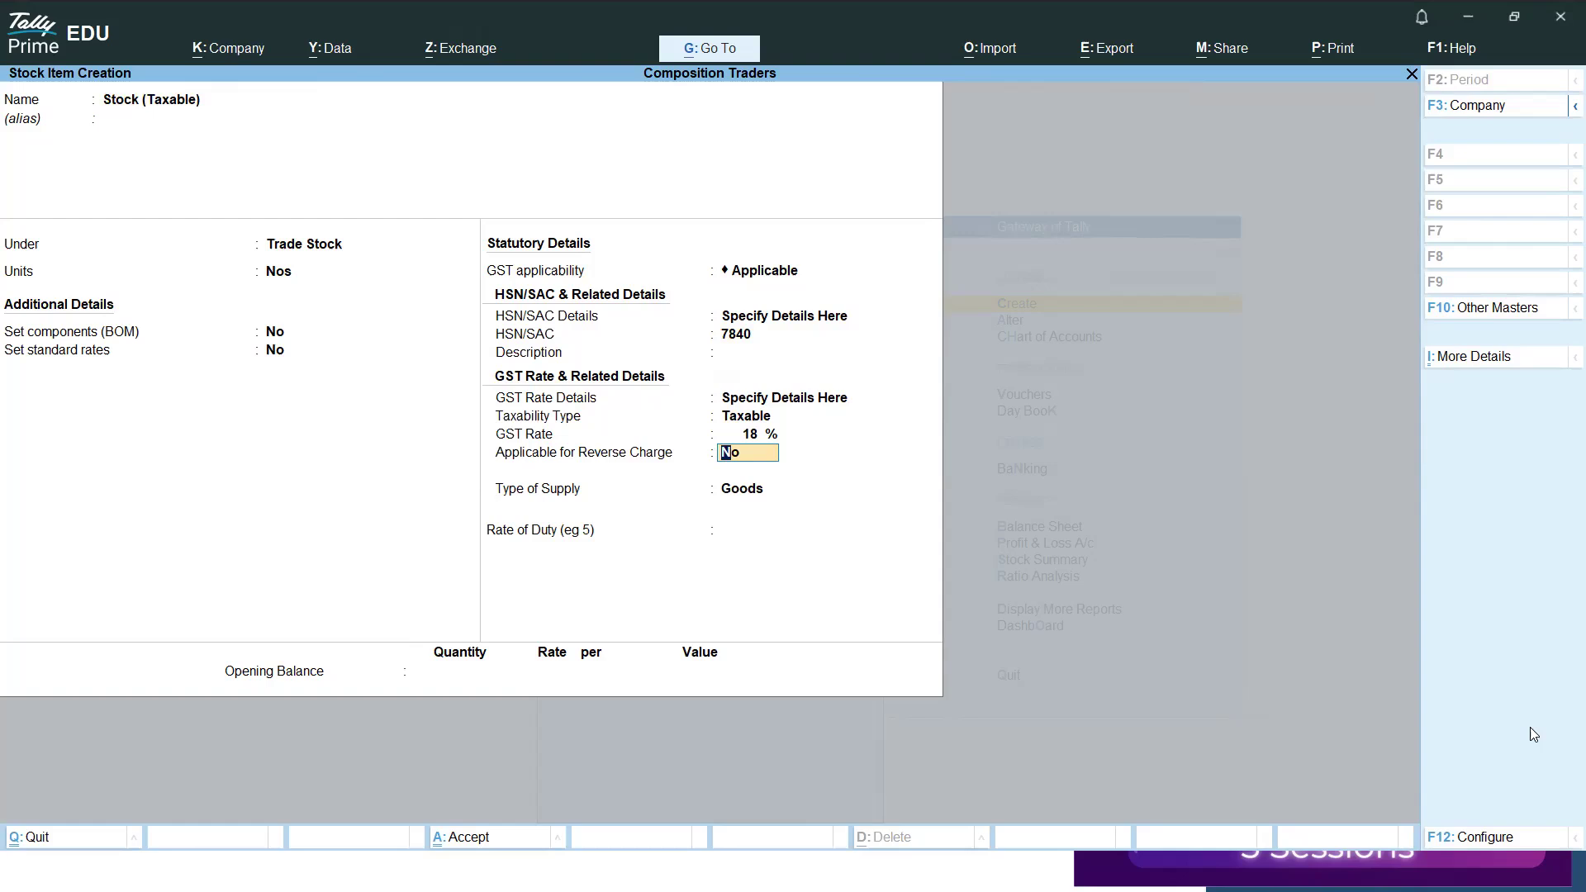
# Keep reverse charge at No and the supply type as Goods, leave duty and opening balance blank, and save the stock item.
pyautogui.press('Return')
pyautogui.press('Return')
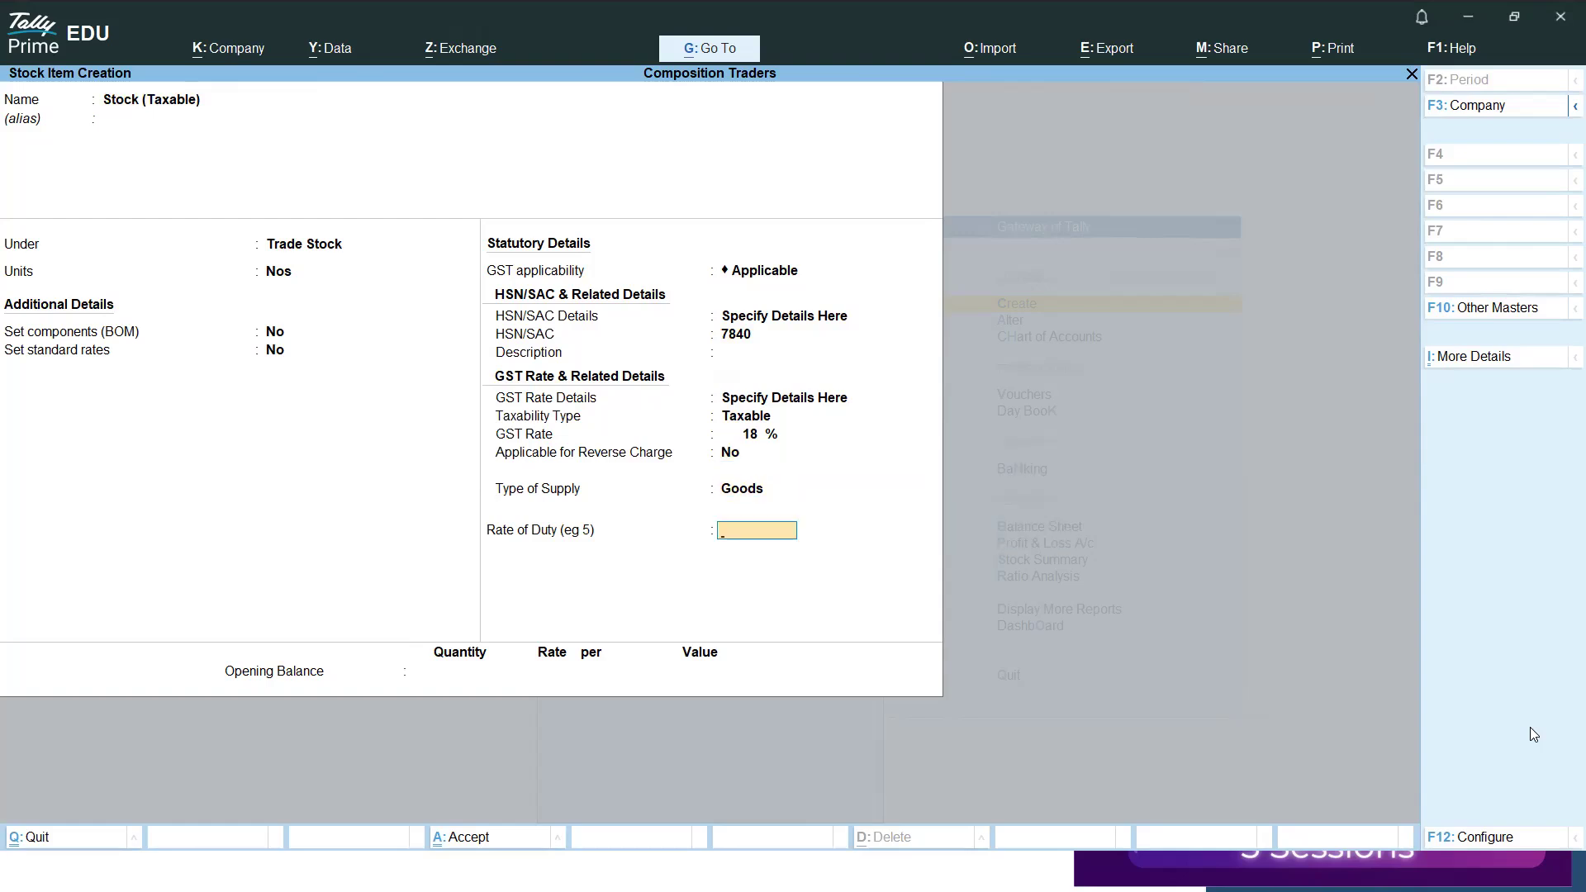
pyautogui.press('Return')
pyautogui.press('Return')
pyautogui.press('Return')
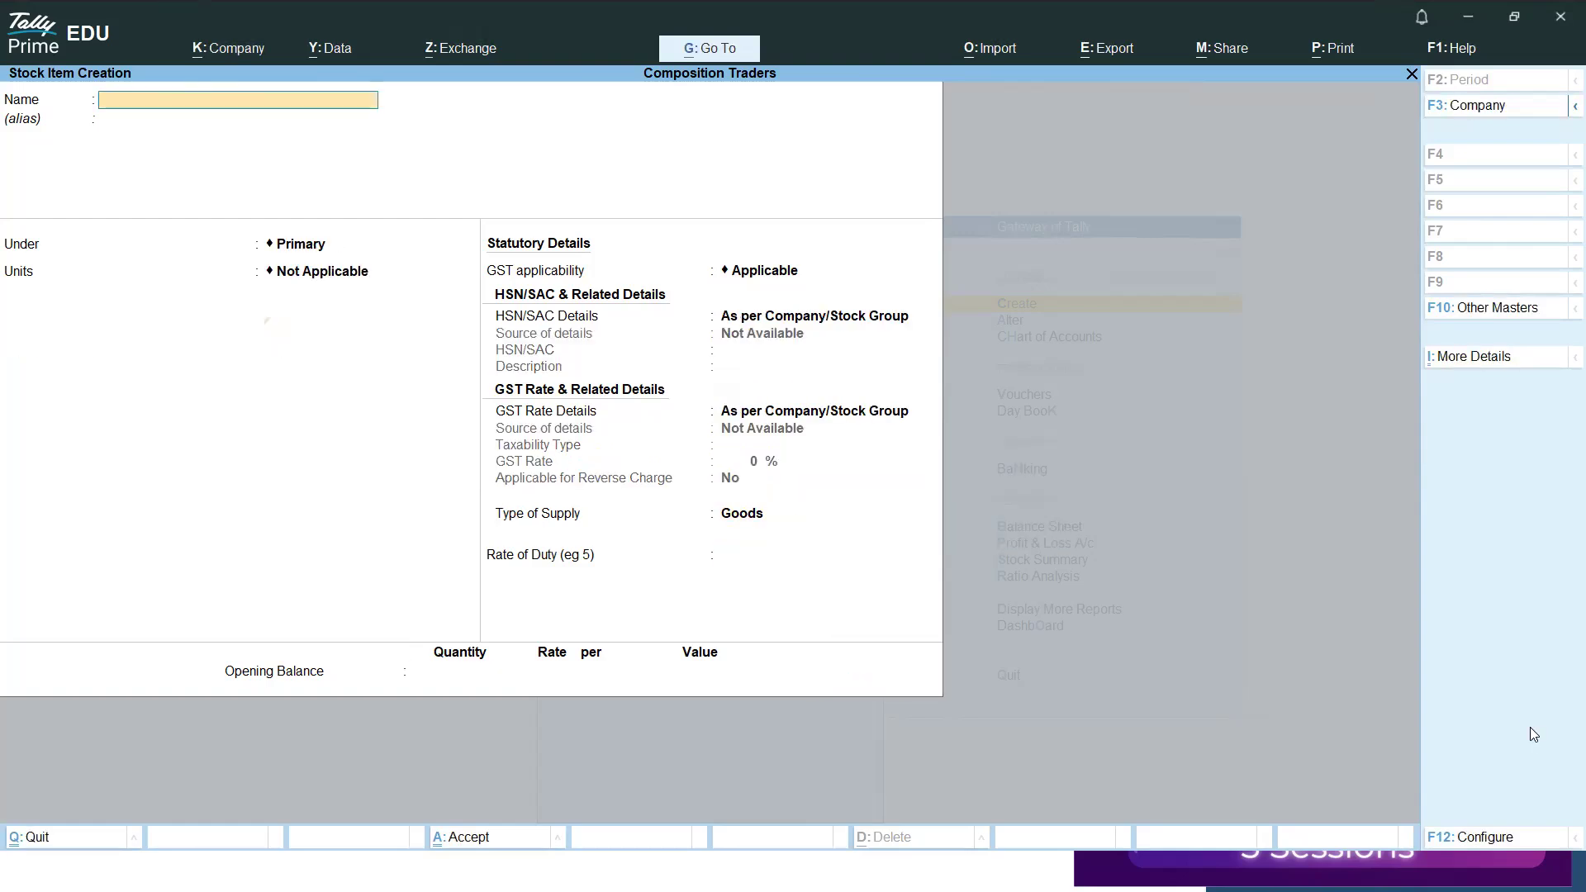
# Reopen the saved Stock (Taxable) item, append One to its name, and save the change.
pyautogui.press('pageup')
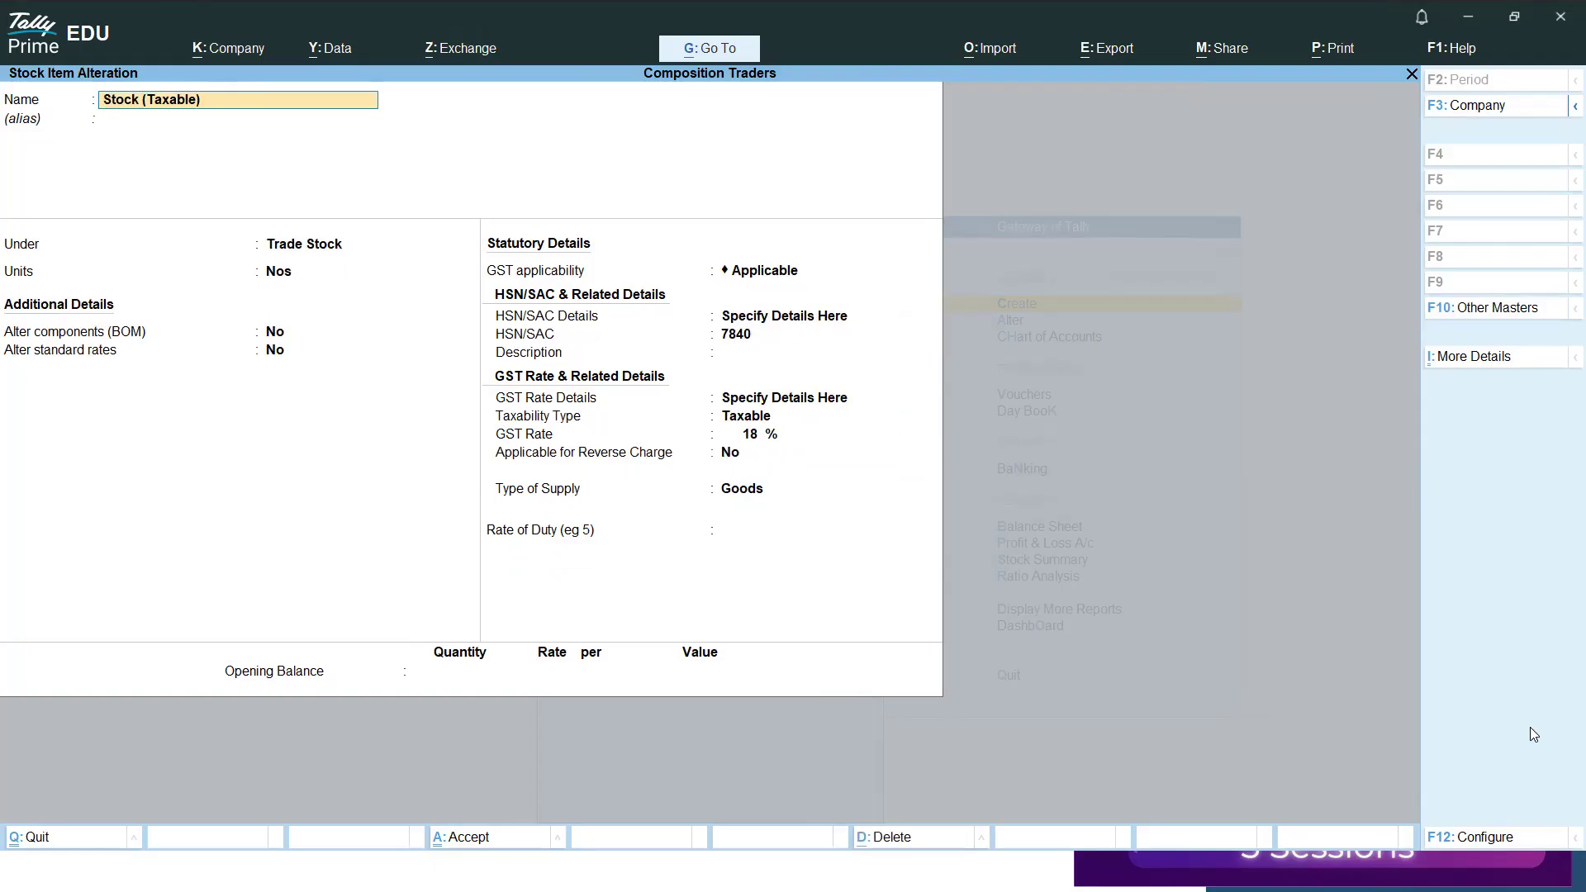
pyautogui.write('One')
pyautogui.press('Return')
pyautogui.hotkey('ctrl', 'a')
# Start another stock item named Stock (Taxable) Two.
pyautogui.write('Sala')
pyautogui.press('BackSpace')
pyautogui.press('BackSpace')
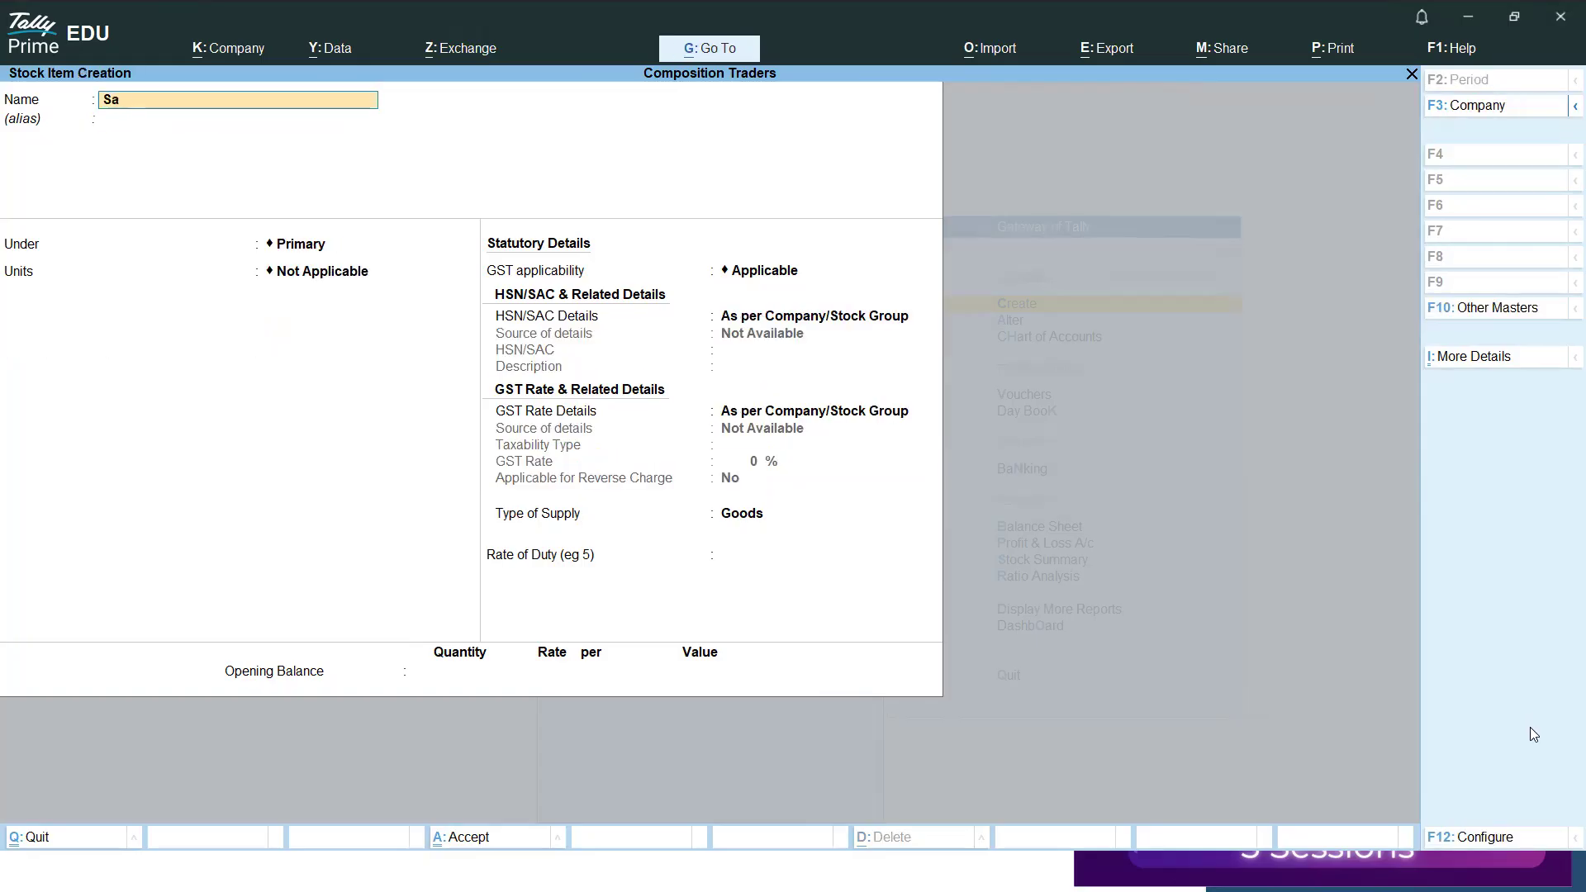
pyautogui.write('ock (taxable) two')
pyautogui.press('Return')
# Place Stock (Taxable) Two under Trade Stock with unit Nos, keeping the default BOM, standard rate and GST applicability settings.
pyautogui.press('Return')
pyautogui.press('BackSpace')
pyautogui.press('Down')
# Specify the HSN/SAC details of Stock (Taxable) Two directly in the item with code 8745, leaving the description blank.
pyautogui.press('Return')
pyautogui.press('Return')
pyautogui.press('Return')
pyautogui.press('Return')
pyautogui.press('Return')
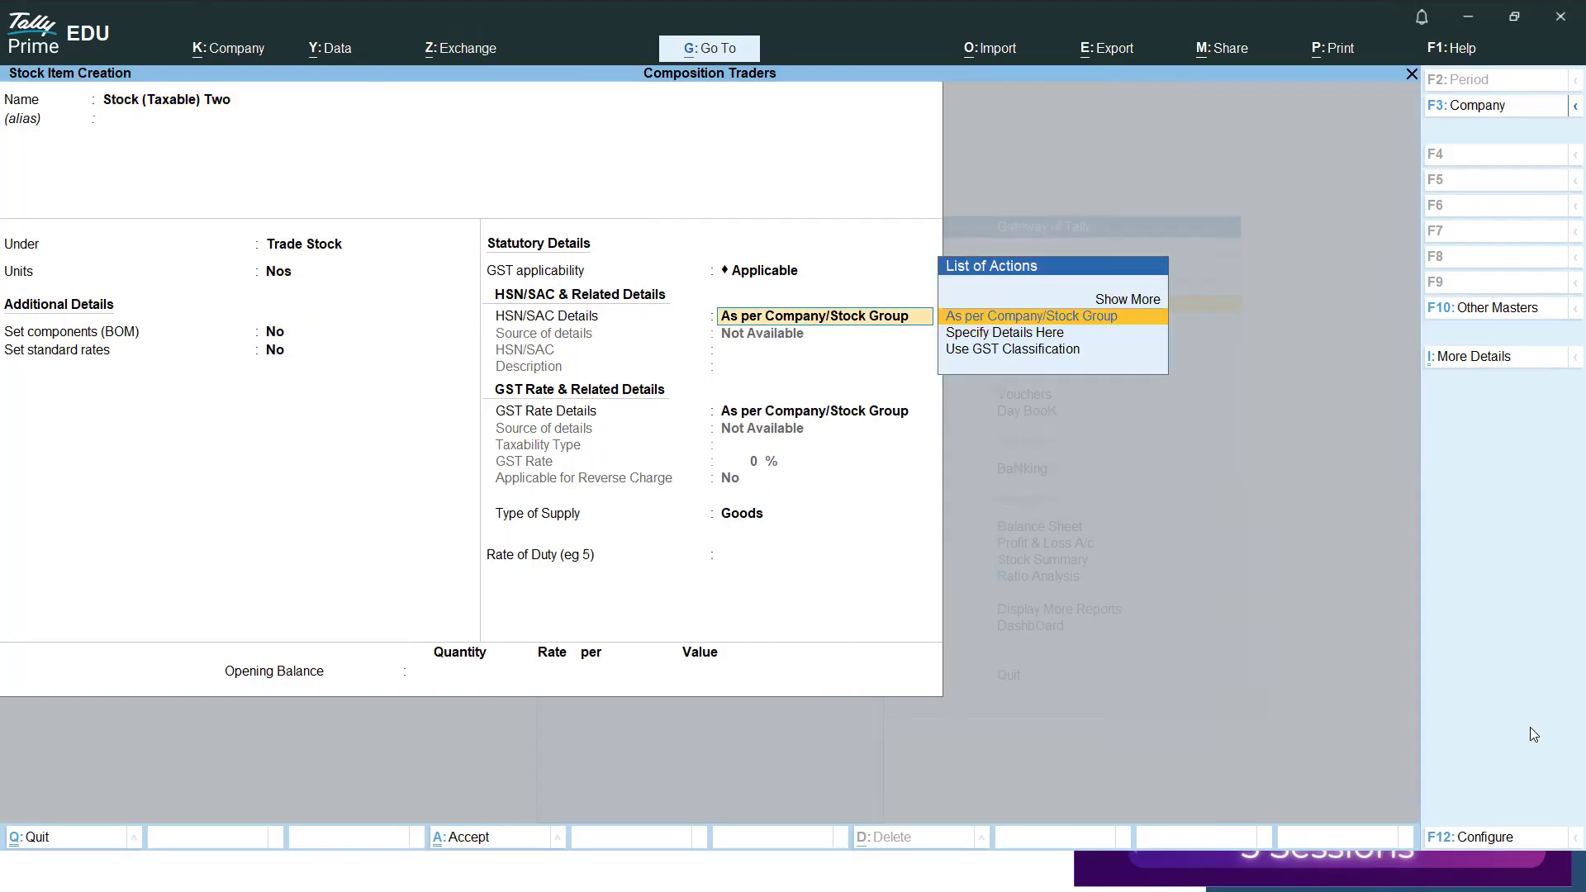
pyautogui.press('Down')
pyautogui.press('Return')
pyautogui.write('8745')
# Specify the GST rate details of Stock (Taxable) Two directly, as Taxable at a GST rate of 5%.
pyautogui.press('Return')
pyautogui.press('Return')
pyautogui.press('Down')
pyautogui.press('Return')
pyautogui.press('Return')
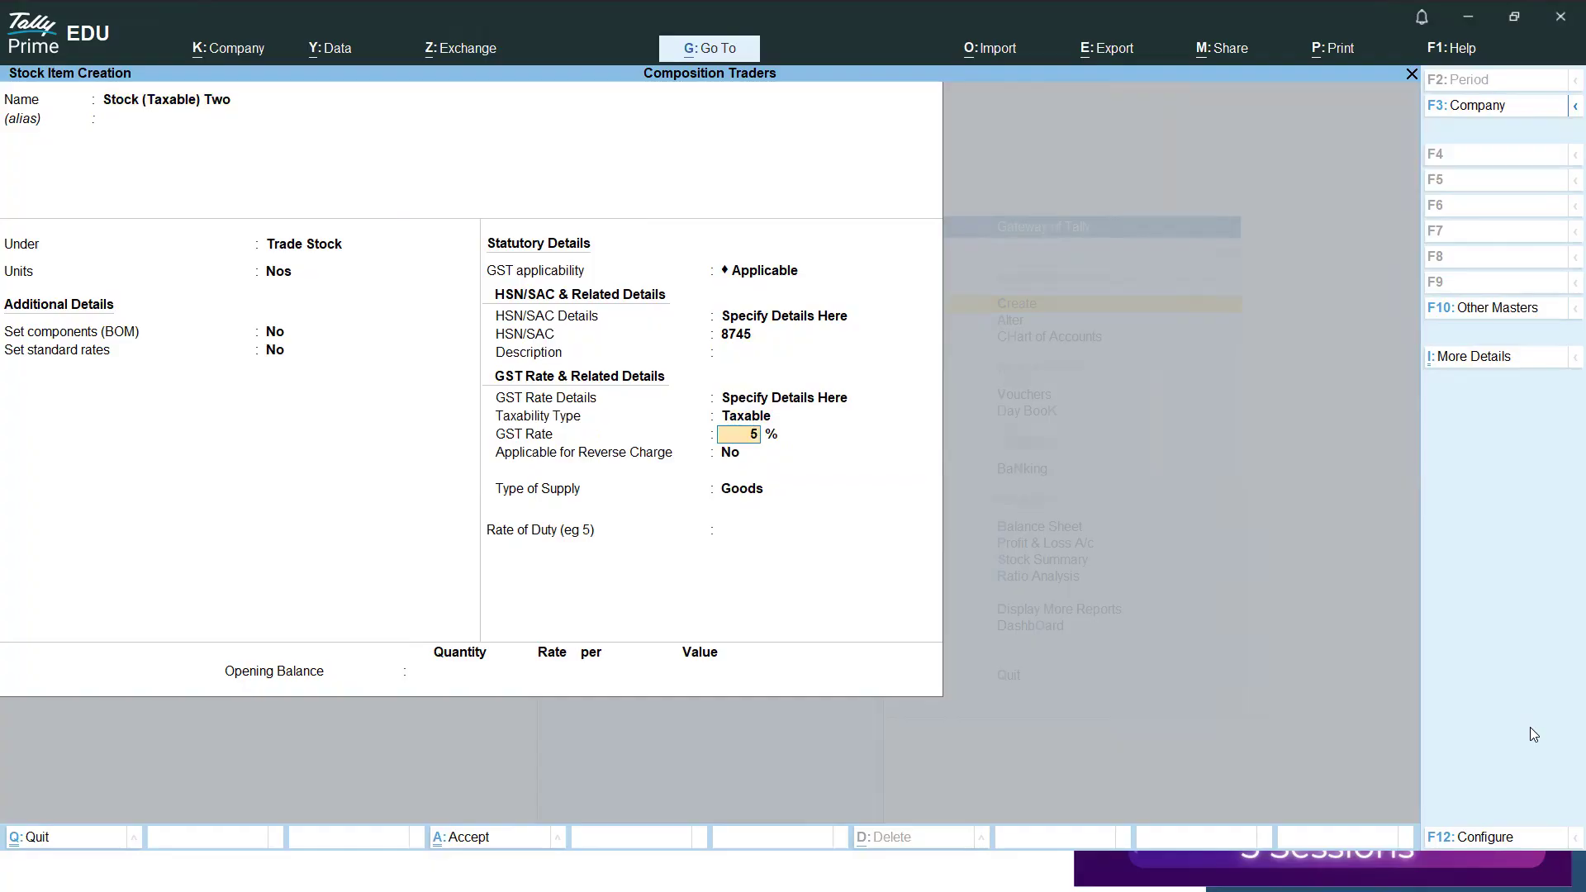
pyautogui.write('5')
pyautogui.press('Return')
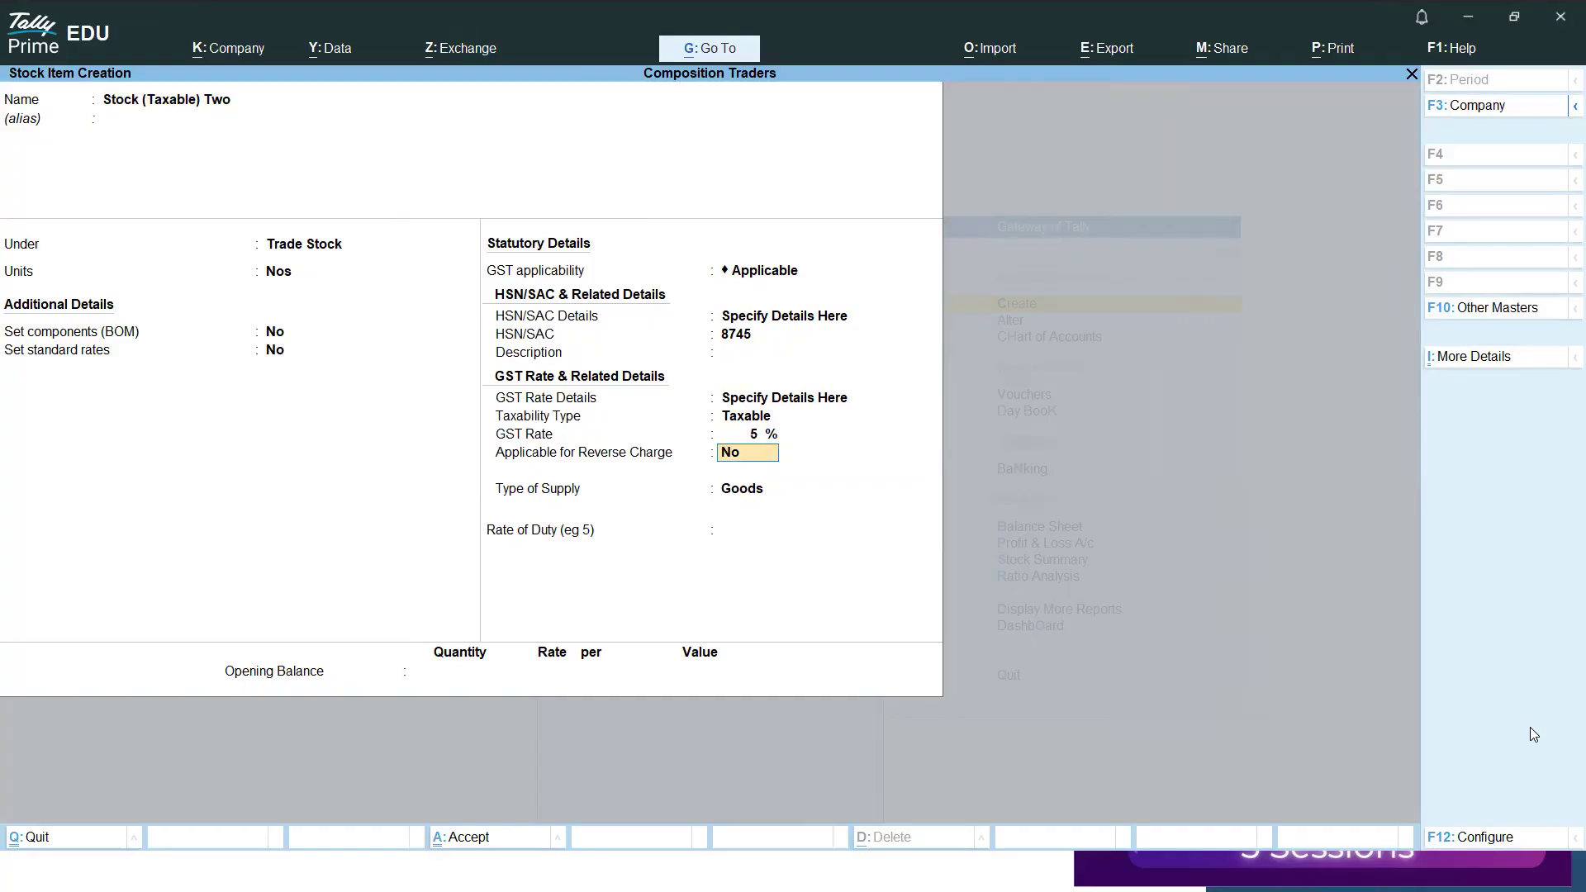
# Keep reverse charge at No and the supply type as Goods, add no opening balance, and save Stock (Taxable) Two.
pyautogui.press('Return')
pyautogui.press('Return')
pyautogui.press('Return')
pyautogui.press('Return')
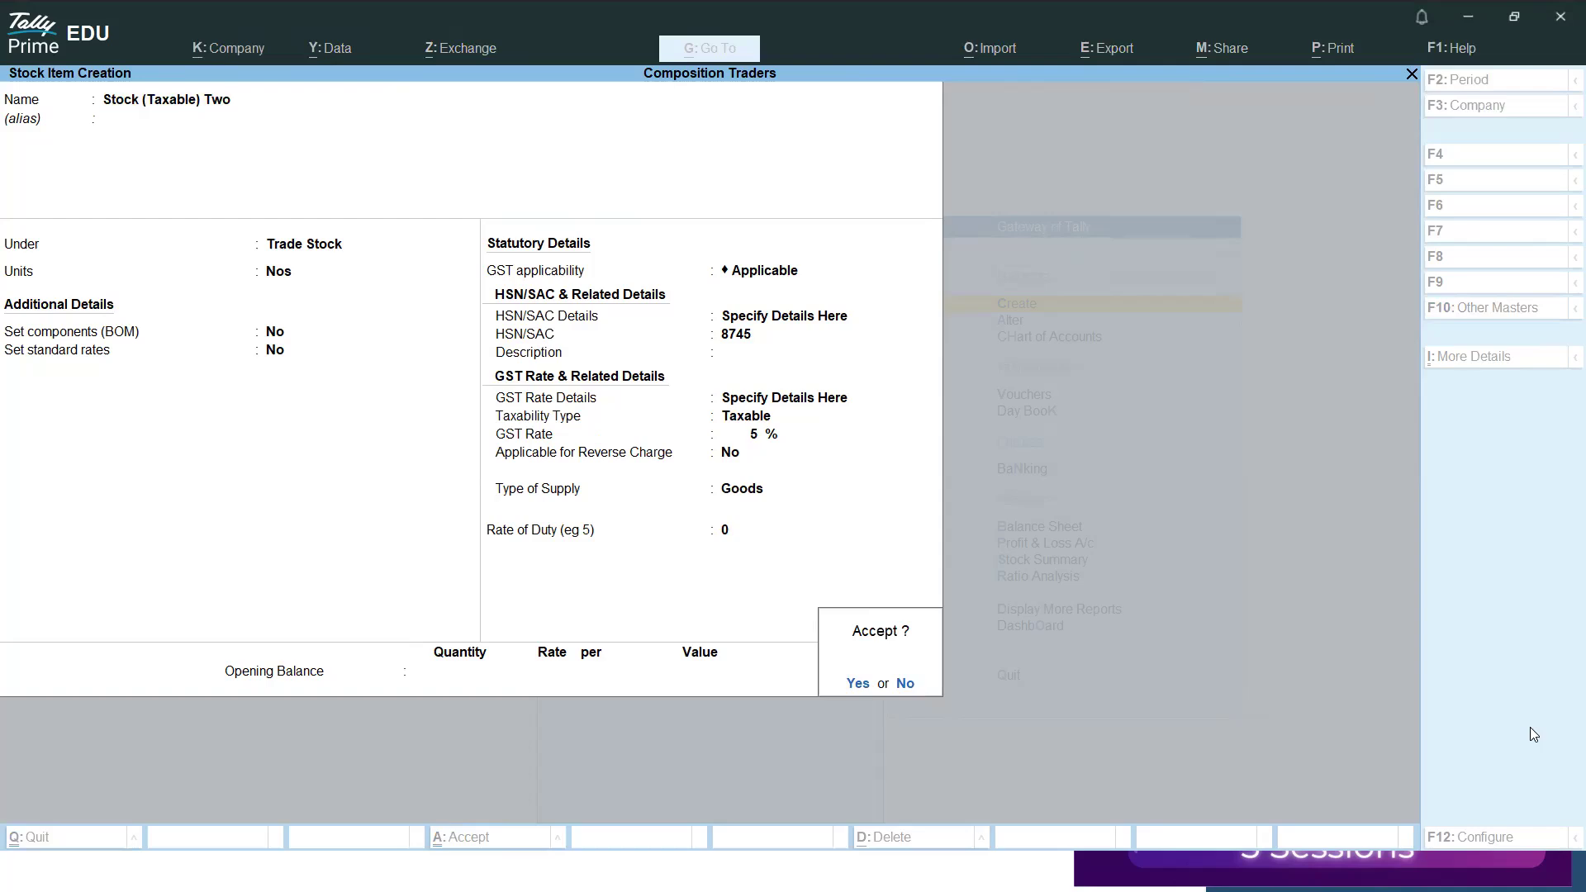
pyautogui.press('Return')
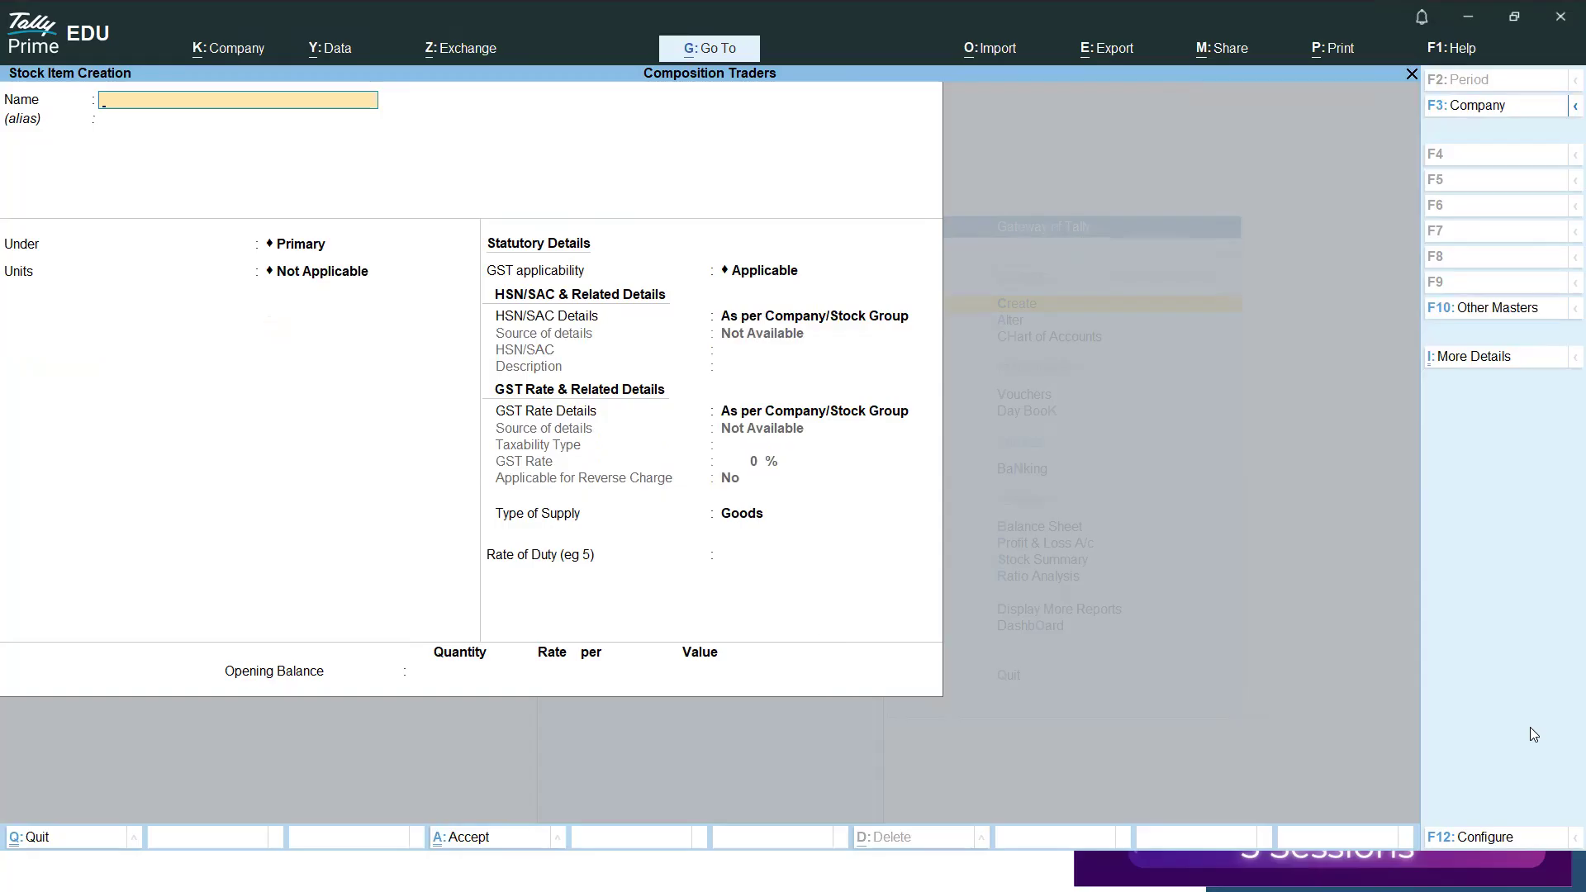
pyautogui.press('alt')
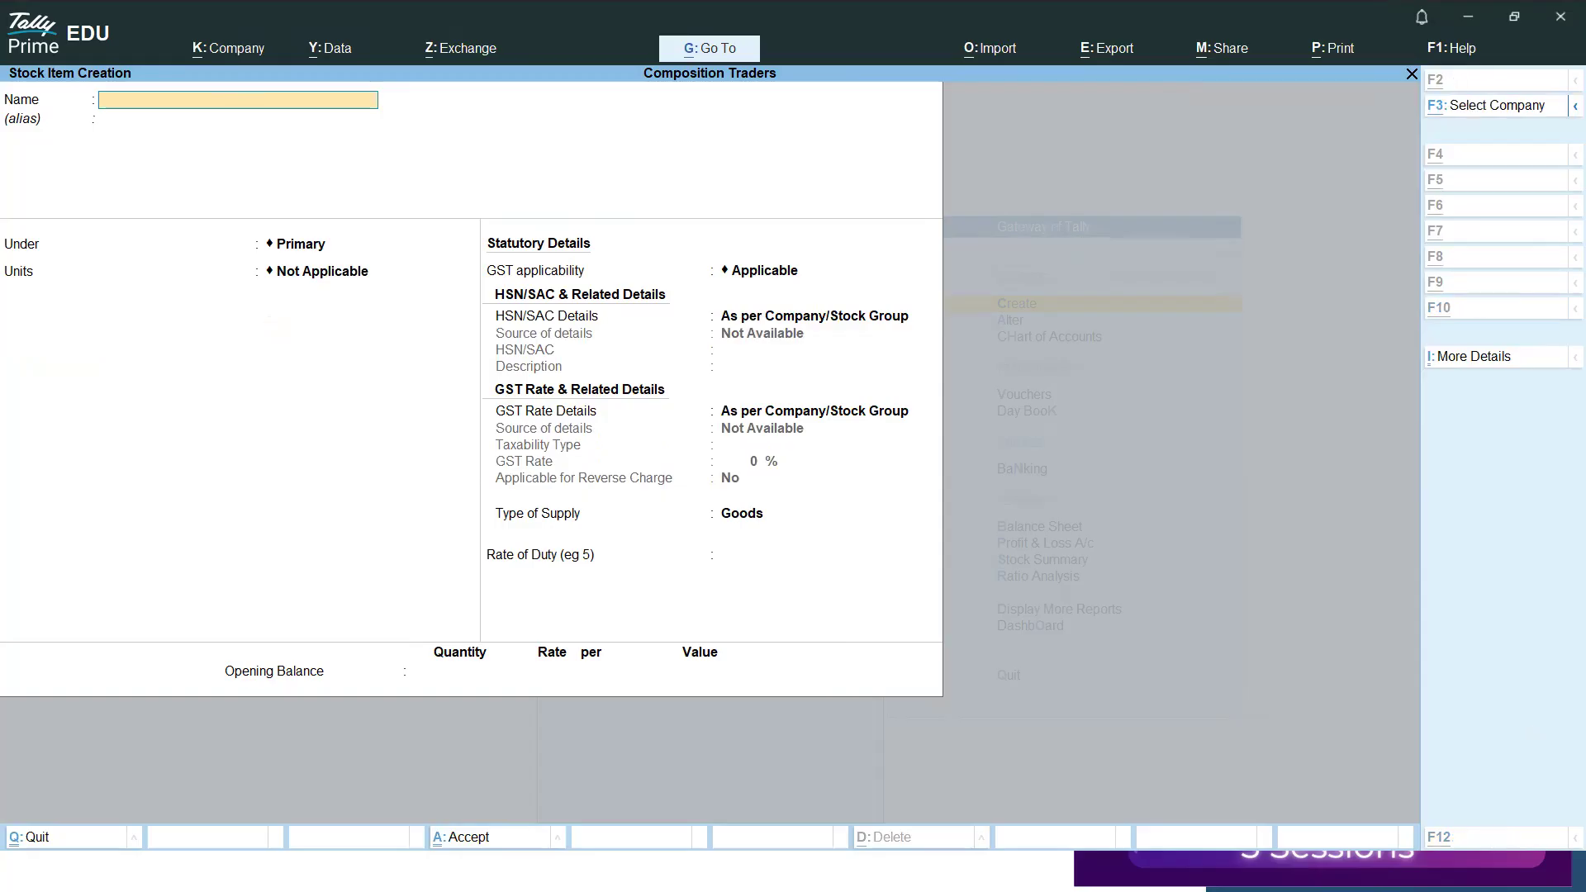